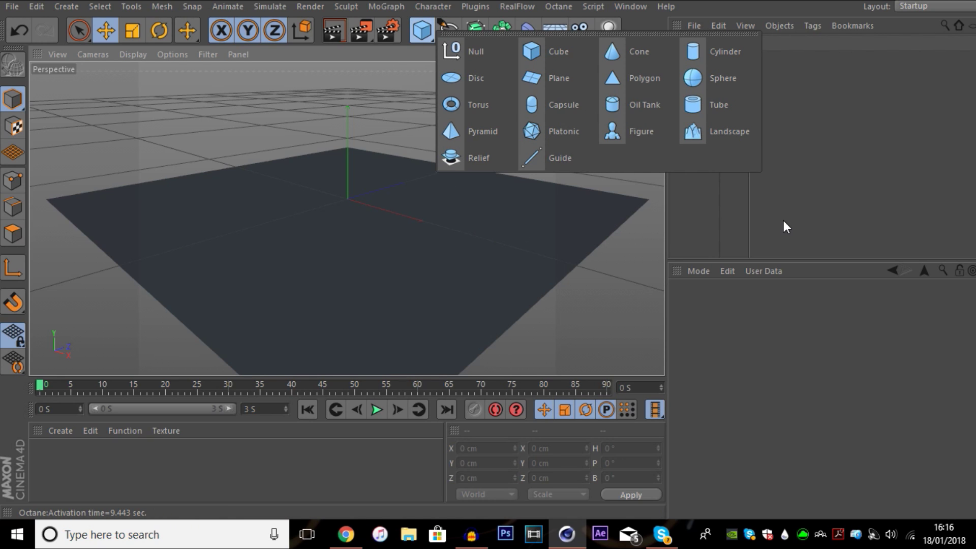
Add a Platonic icosahedron, scale it to about 318 cm and lift it slightly above the plane
click(549, 131)
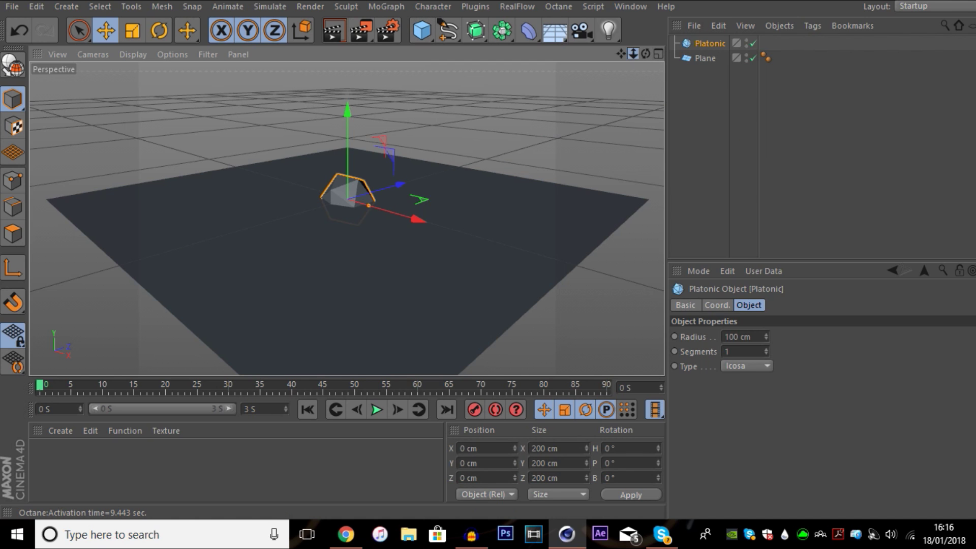
drag(631, 54, 629, 53)
click(134, 30)
drag(529, 105, 565, 106)
click(106, 31)
drag(348, 135, 367, 127)
Reselect the Platonic and enlarge it further to about 380 cm
drag(622, 54, 623, 80)
click(711, 43)
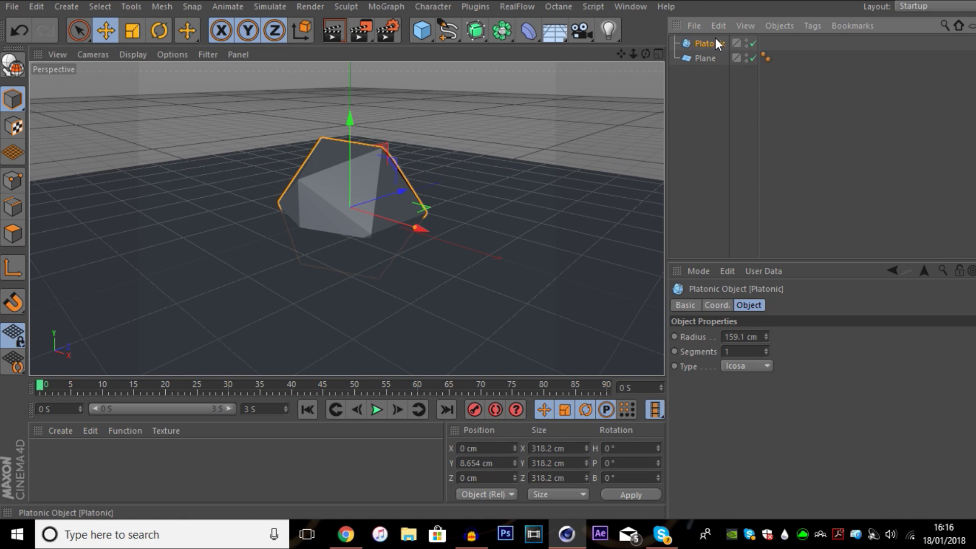
click(133, 31)
drag(179, 107, 269, 62)
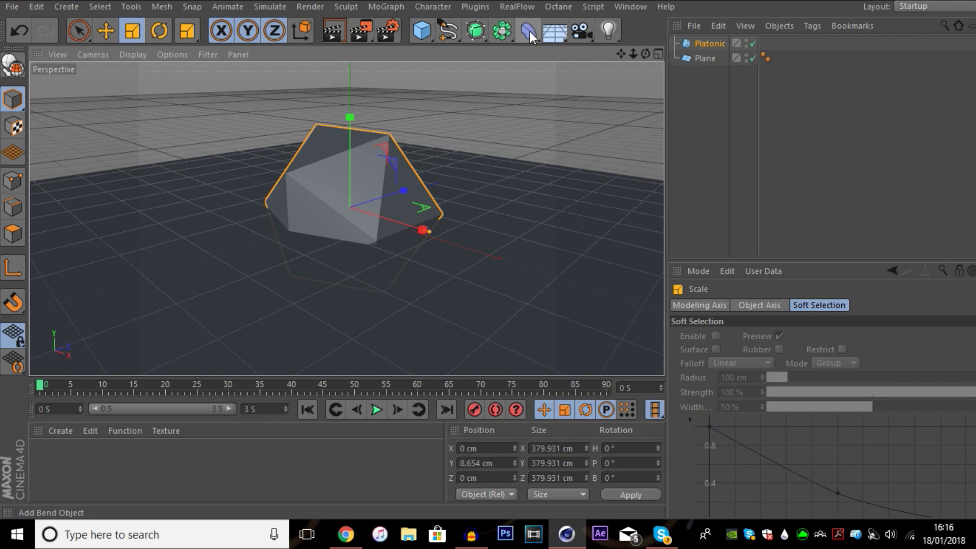
Add a Collision deformer under the Plane with the Platonic as its collider
click(701, 59)
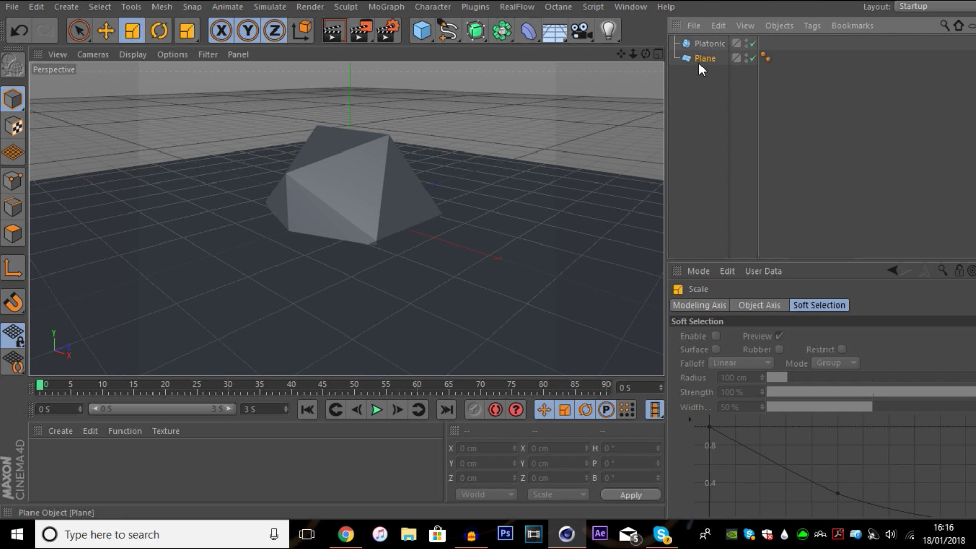
click(521, 29)
shift+click(945, 185)
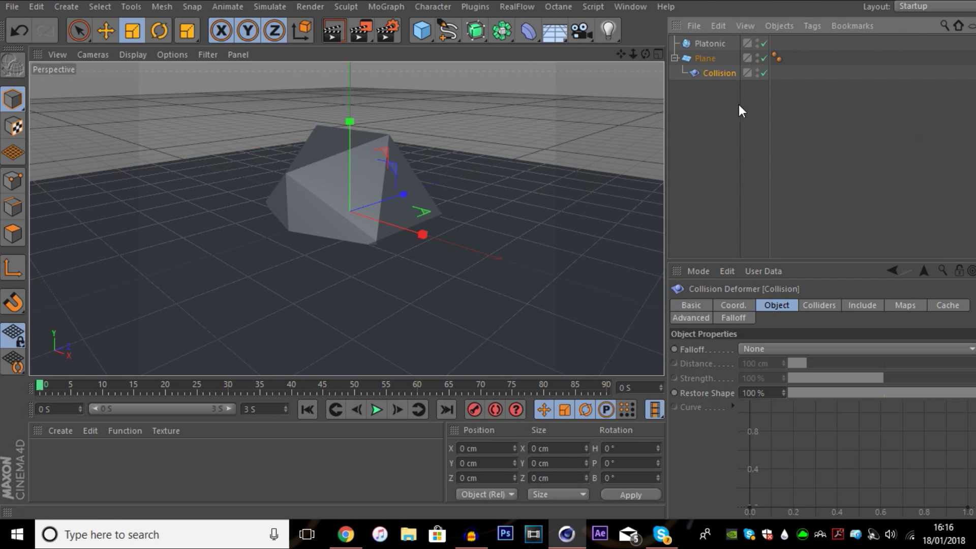
click(819, 305)
drag(709, 43, 850, 368)
Enlarge the Platonic to about 415 cm and nudge it vertically
click(740, 188)
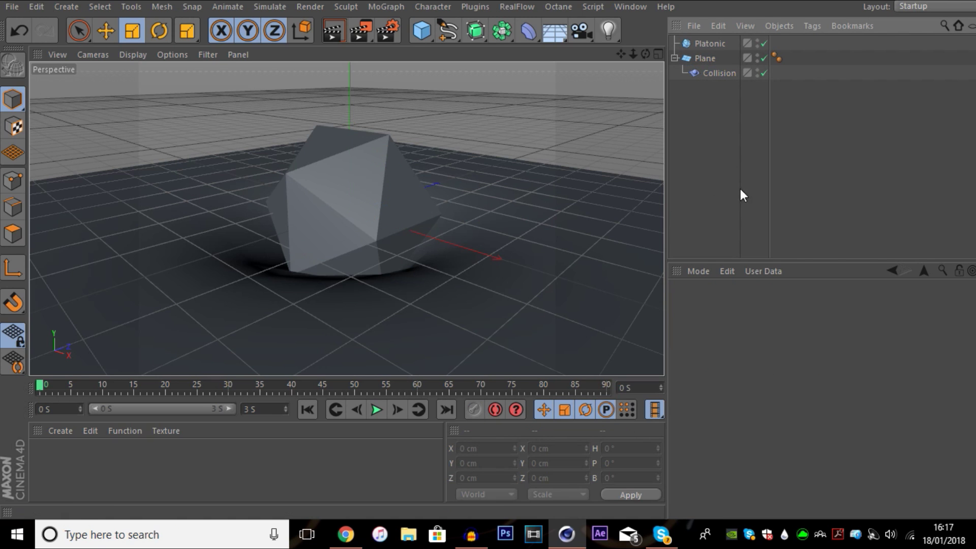
click(704, 58)
click(708, 44)
click(123, 31)
drag(142, 98, 178, 65)
click(107, 33)
drag(350, 145, 351, 136)
Hide the Platonic in the editor and frame the view on it
click(726, 141)
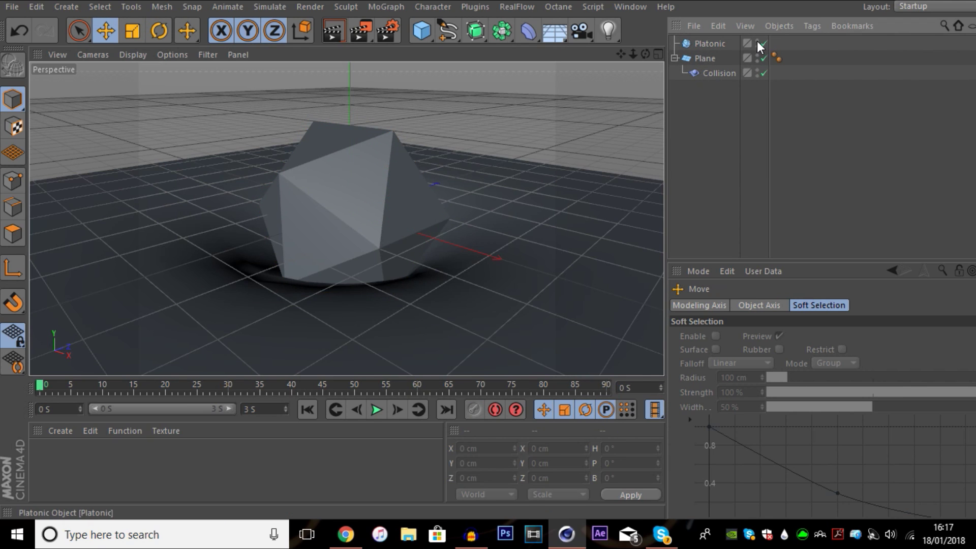
click(757, 40)
click(706, 47)
key(o)
Set the viewport to Gouraud Shading (Lines) and raise the hidden Platonic to reshape the crater
click(132, 55)
click(159, 101)
click(128, 55)
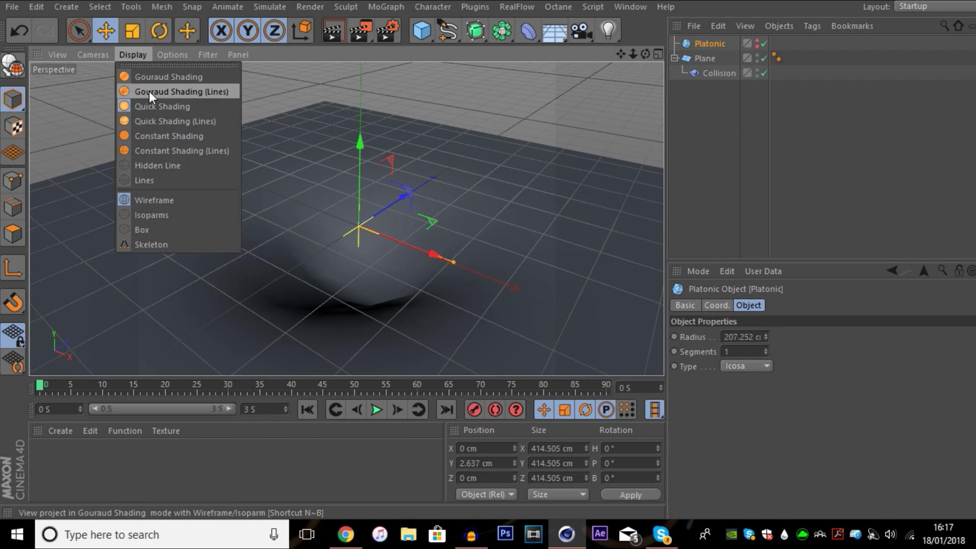
click(150, 92)
drag(621, 54, 656, 56)
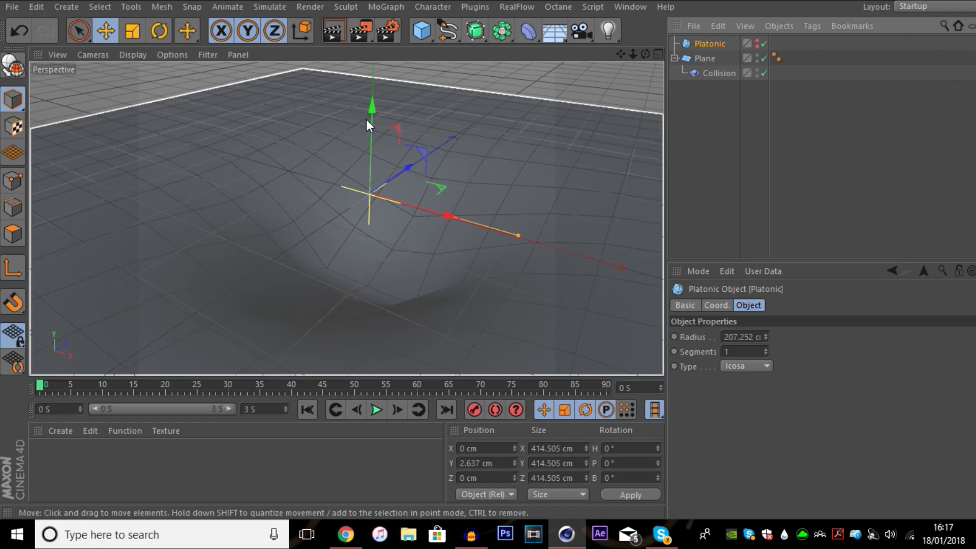
drag(366, 118, 368, 115)
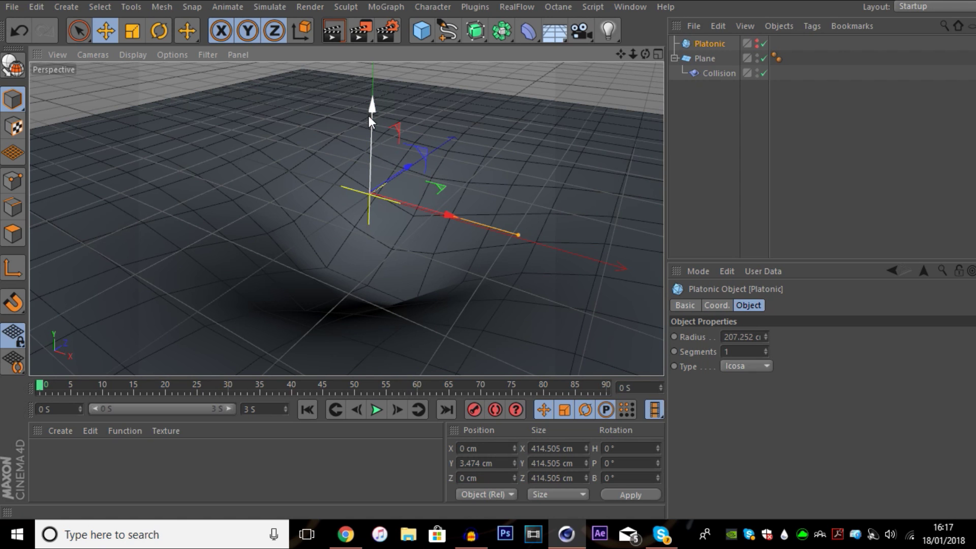
Add a Sphere, scale it to about 272 cm and sink it into the crater at about -21 cm Y
click(684, 131)
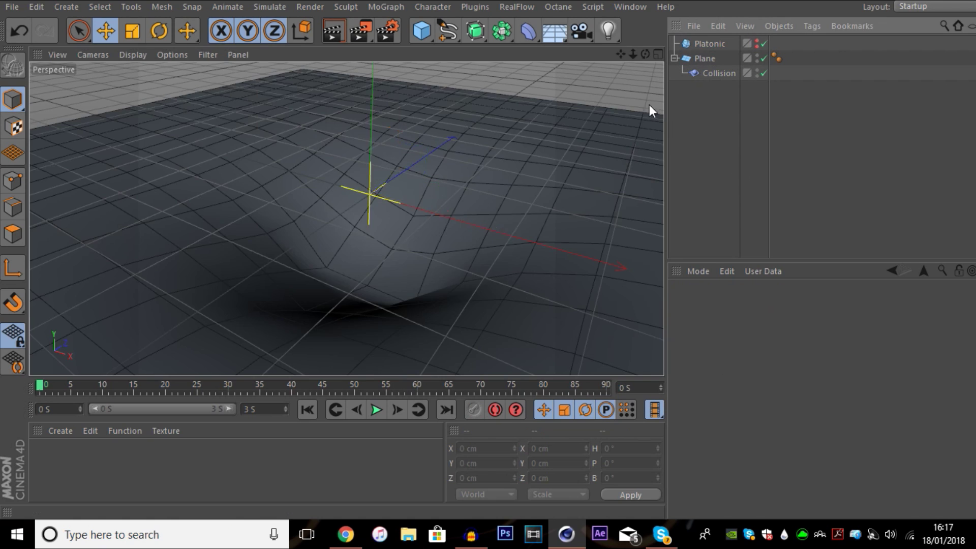
drag(632, 54, 633, 76)
click(421, 30)
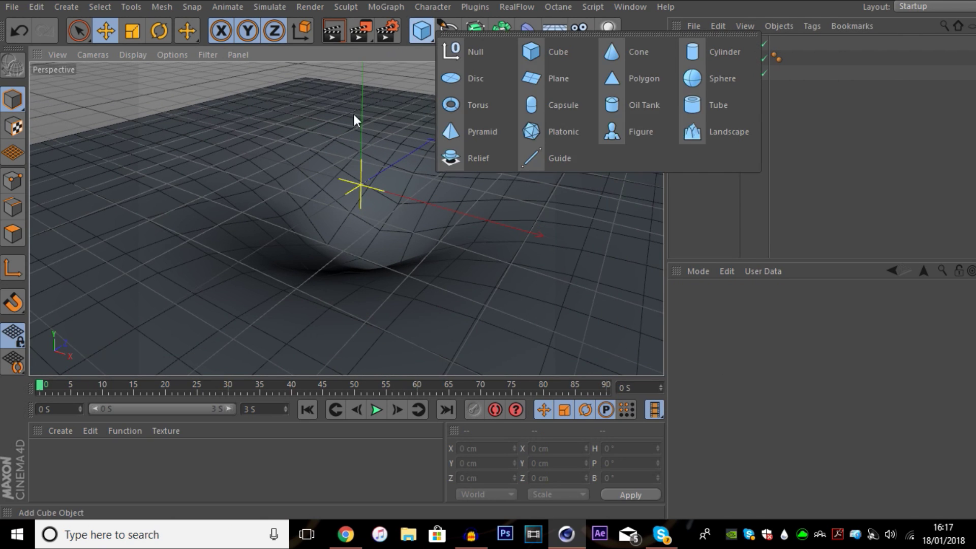
click(719, 76)
mouse_move(361, 117)
mouse_down()
mouse_move(364, 162)
mouse_move(361, 136)
mouse_up()
click(132, 31)
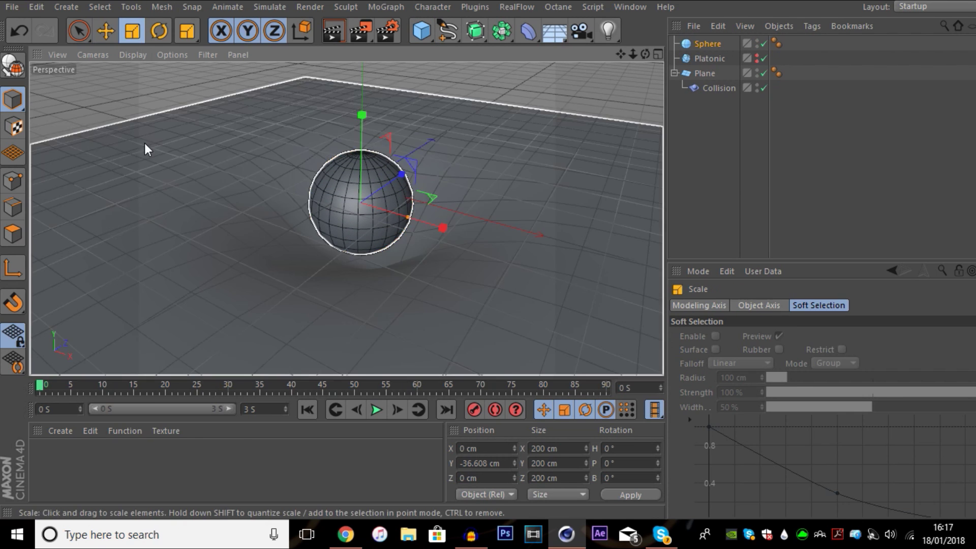
drag(145, 145, 338, 75)
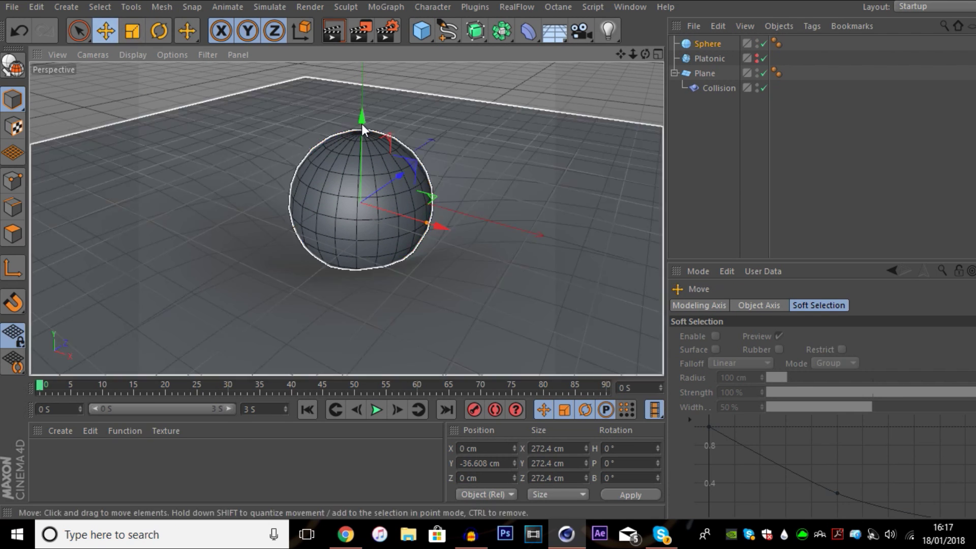
key(e)
drag(363, 151, 362, 142)
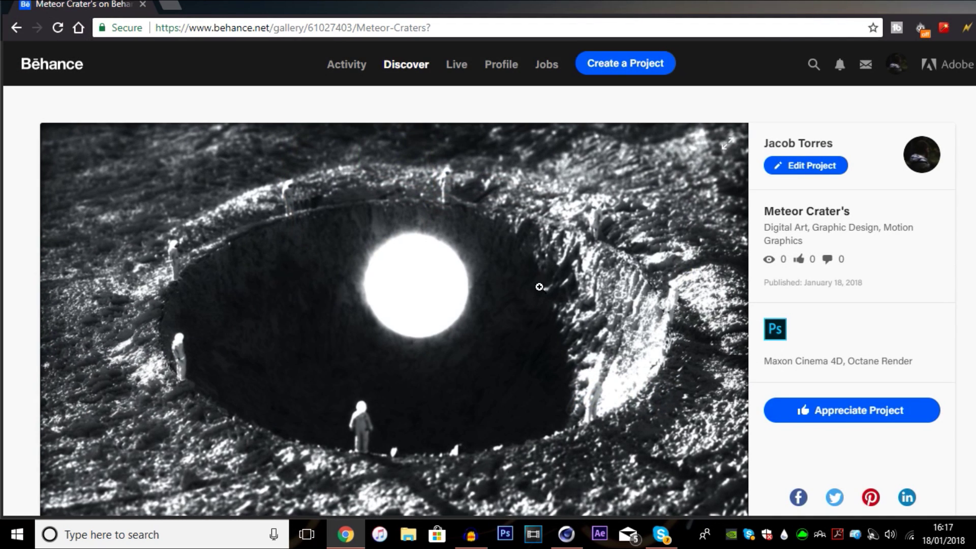
View the Meteor Crater's render full-size, advance to the next image, then return to Cinema 4D
click(719, 324)
click(958, 287)
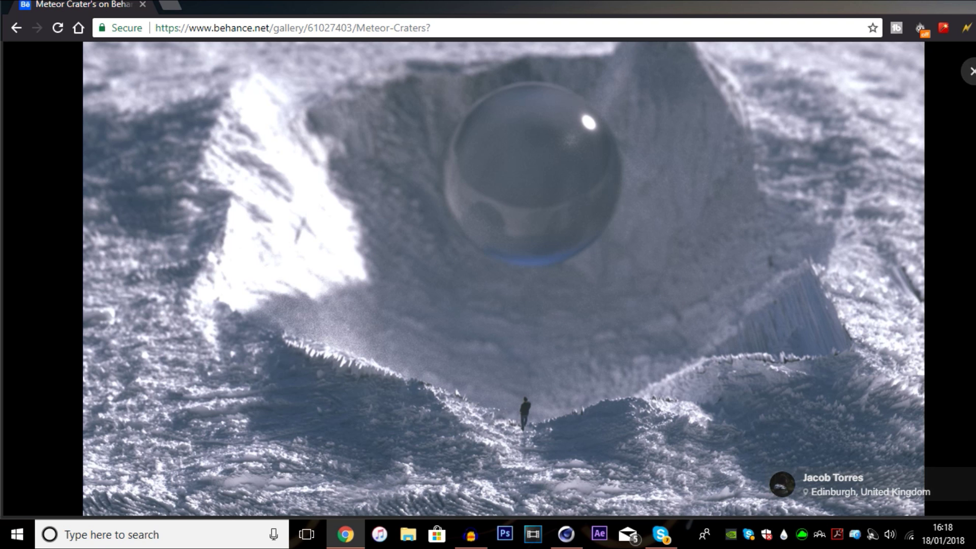
key(alt+Tab)
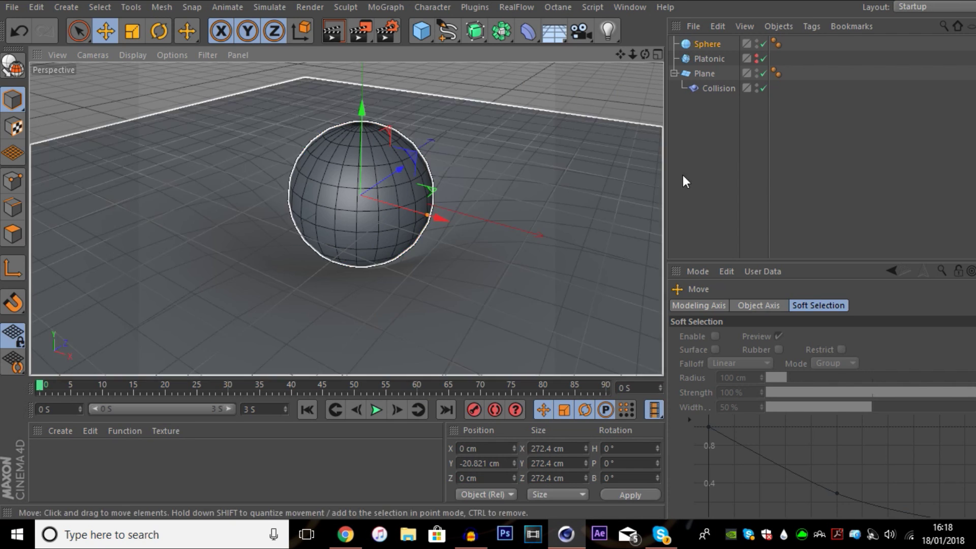
Give the Sphere 35 segments and make it editable
click(712, 45)
double_click(770, 350)
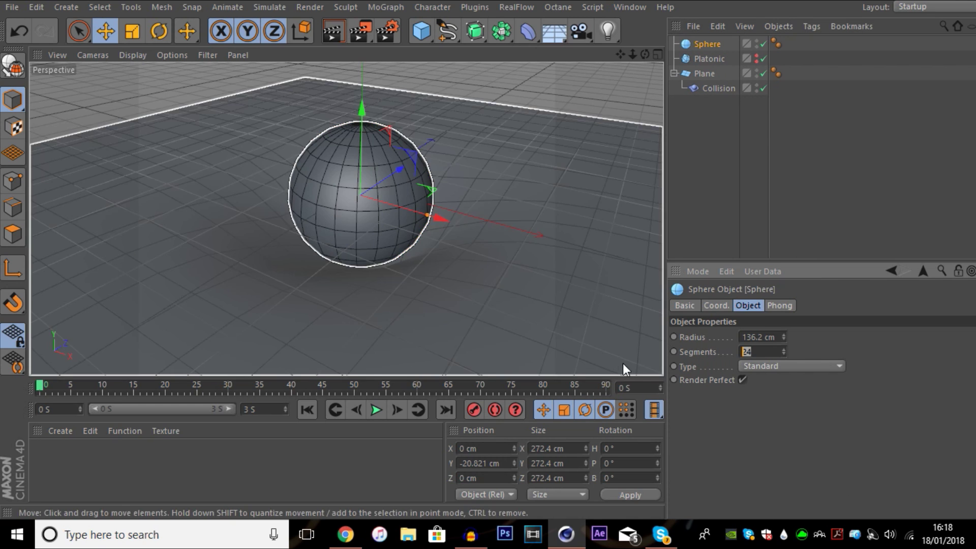
text(35)
key(Return)
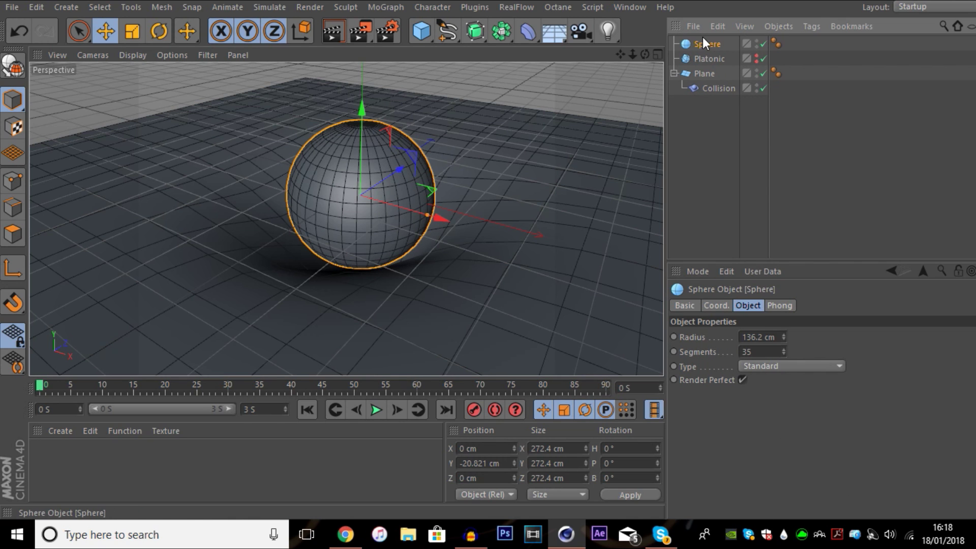
key(c)
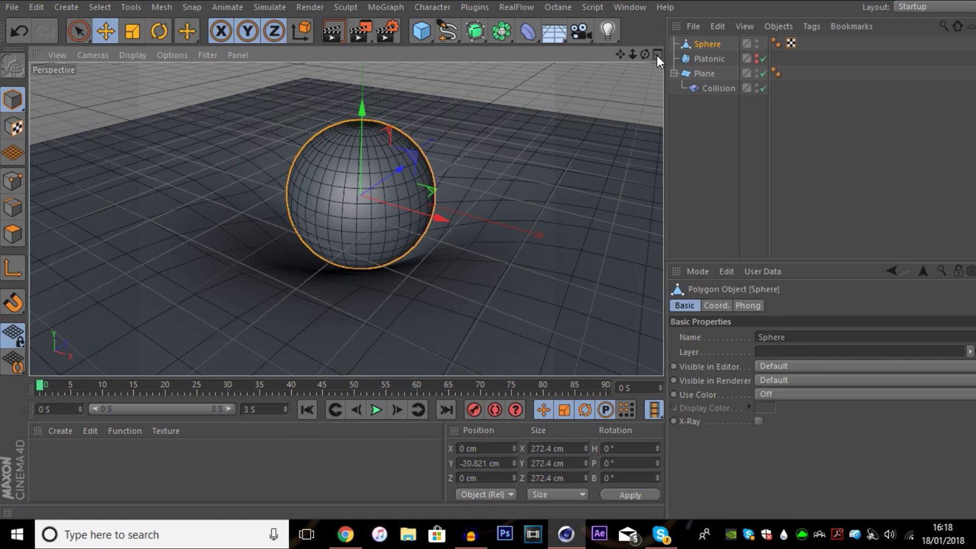
Select the sphere's upper-half polygons using the front and top views
click(657, 54)
click(657, 220)
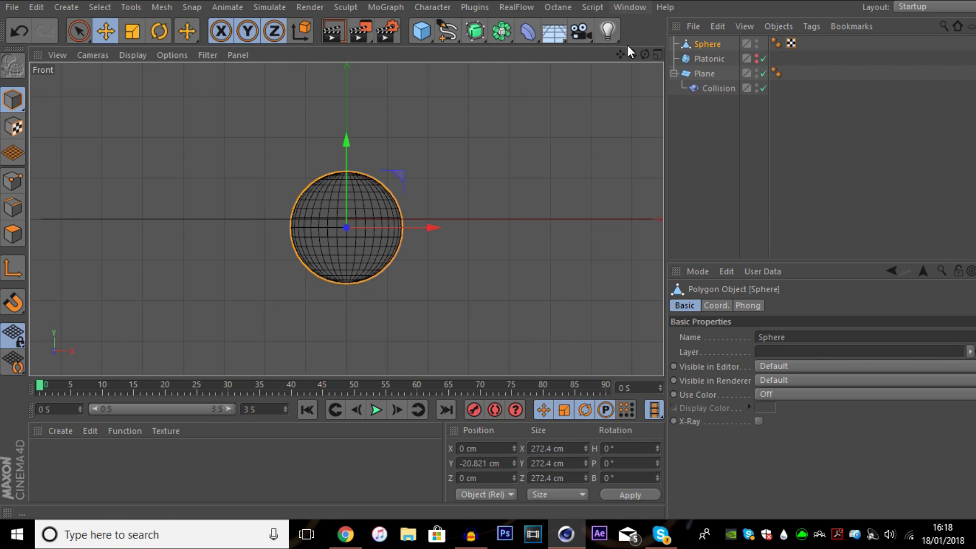
click(79, 31)
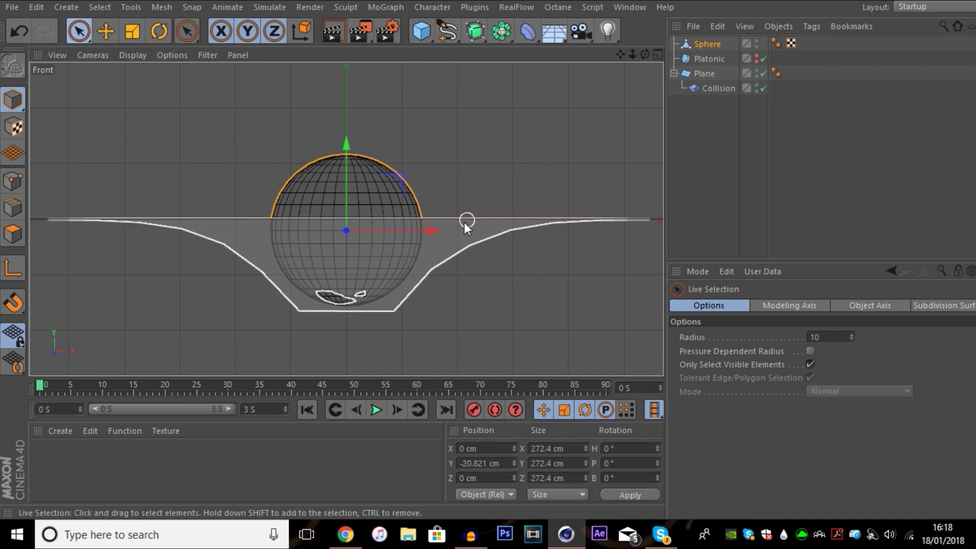
click(13, 234)
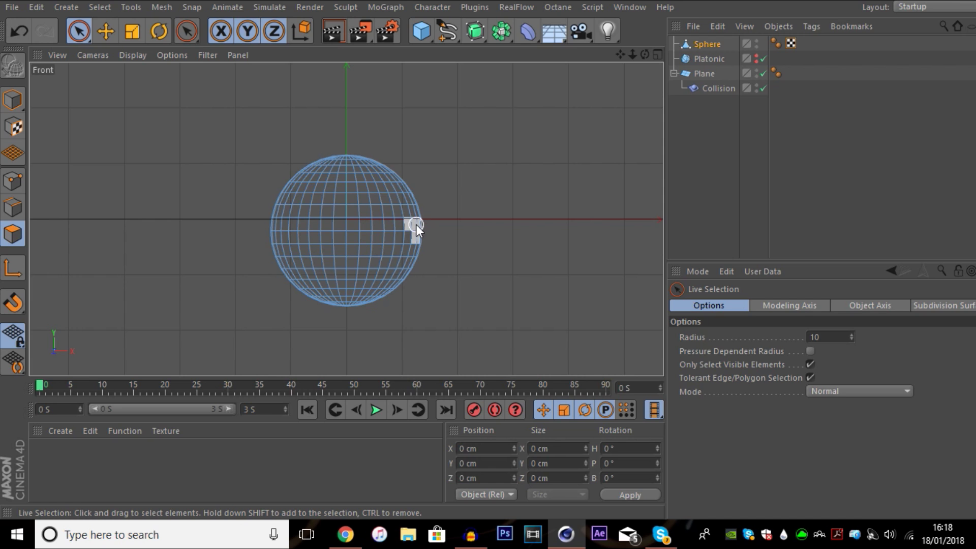
mouse_move(416, 222)
mouse_down()
mouse_move(282, 220)
mouse_move(355, 221)
mouse_move(301, 207)
mouse_move(295, 175)
mouse_up()
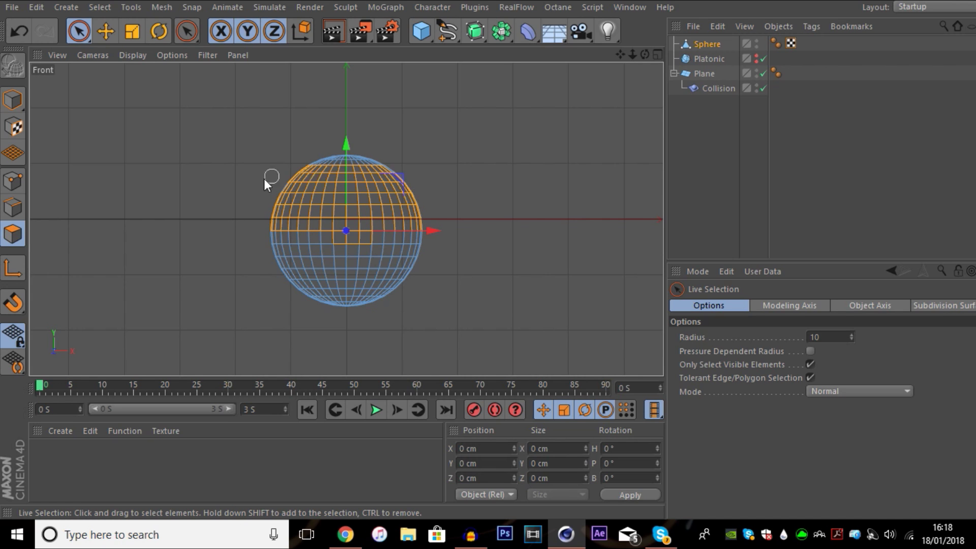
ctrl+click(356, 246)
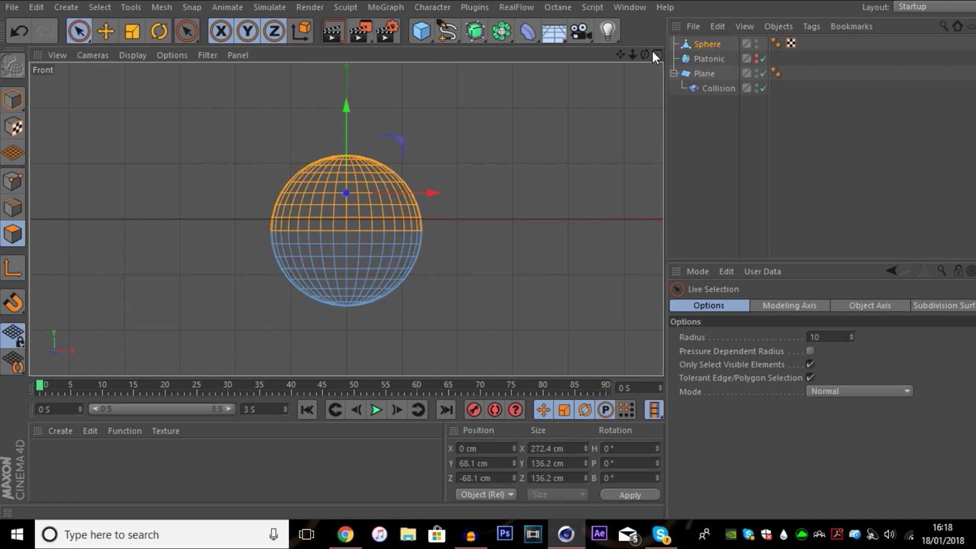
click(656, 55)
click(655, 55)
mouse_move(419, 151)
mouse_down()
mouse_move(429, 201)
mouse_move(206, 220)
mouse_up()
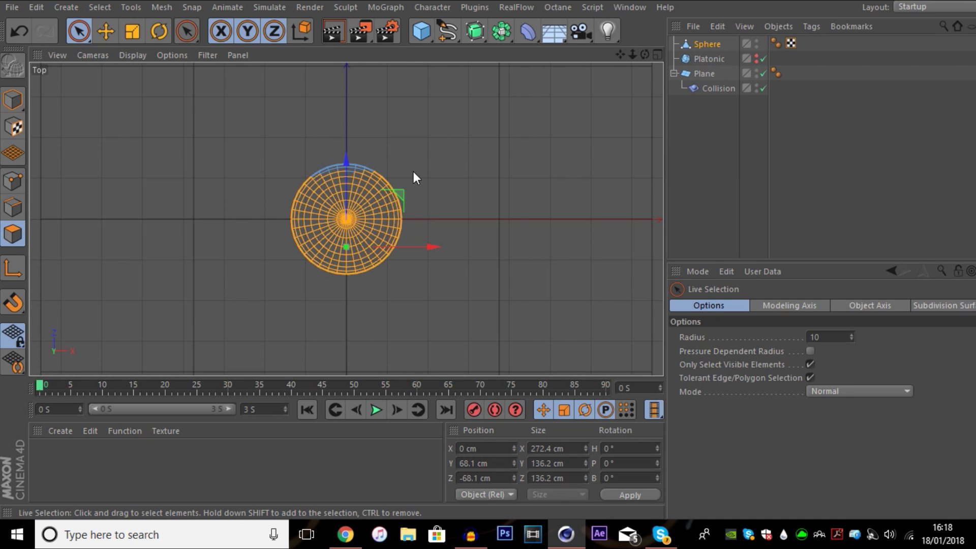
Delete the selected upper-half polygons to leave a hollow bowl, then return to object mode
click(656, 54)
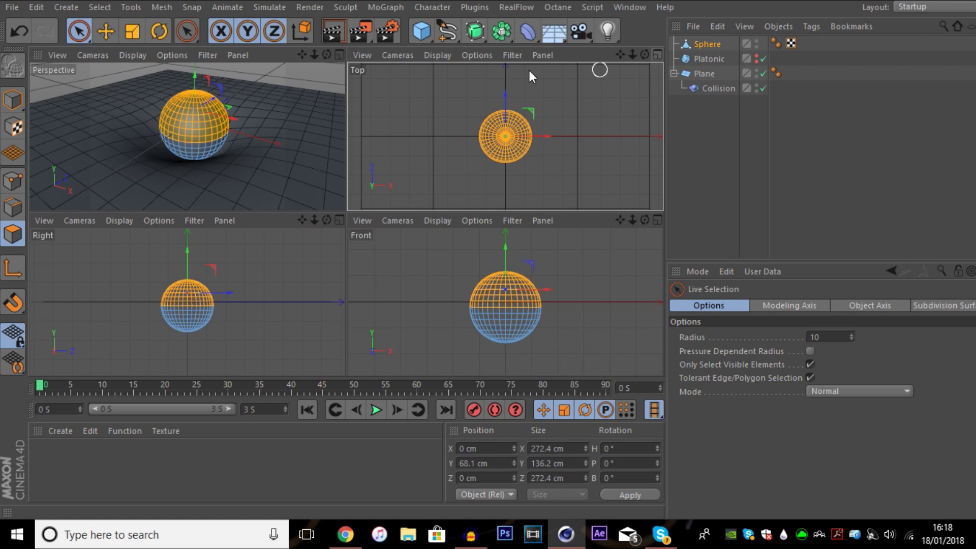
click(338, 54)
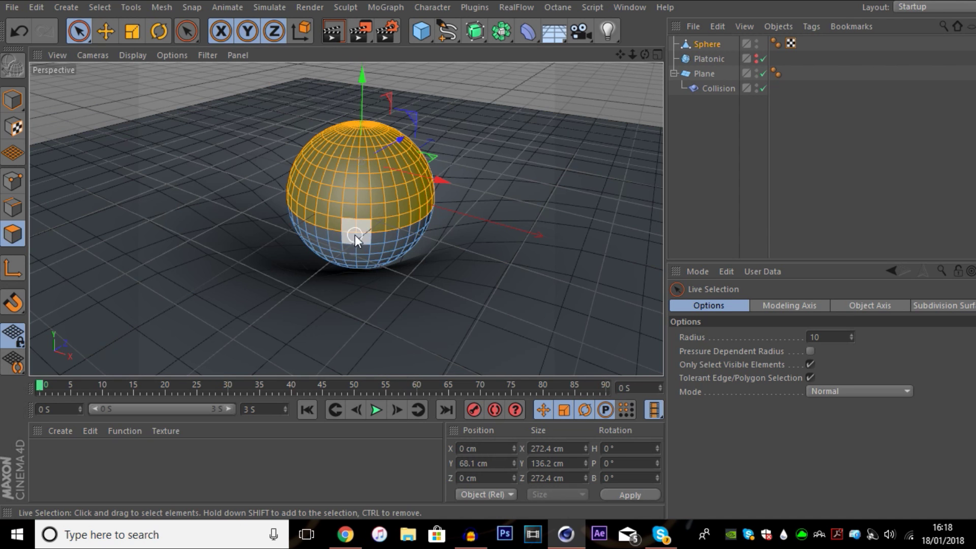
key(u)
key(l)
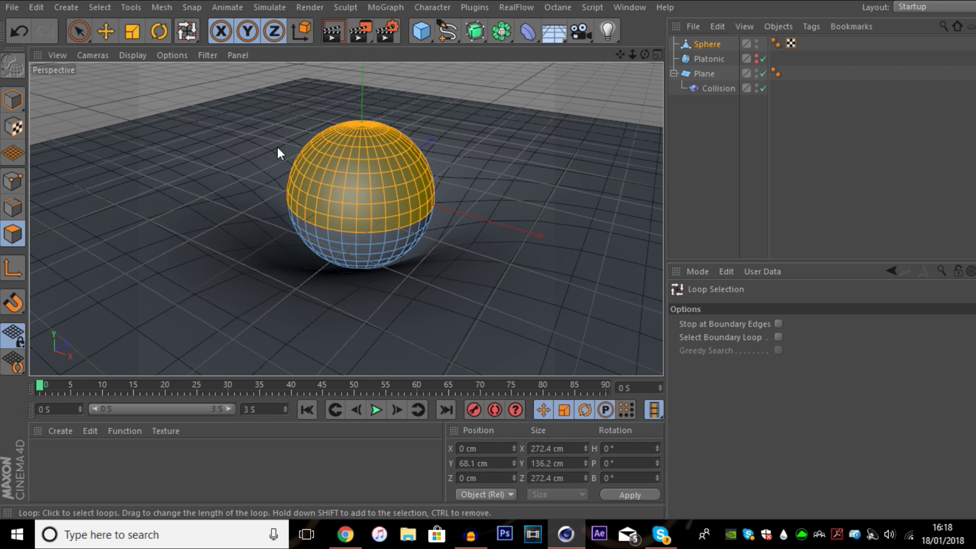
key(Delete)
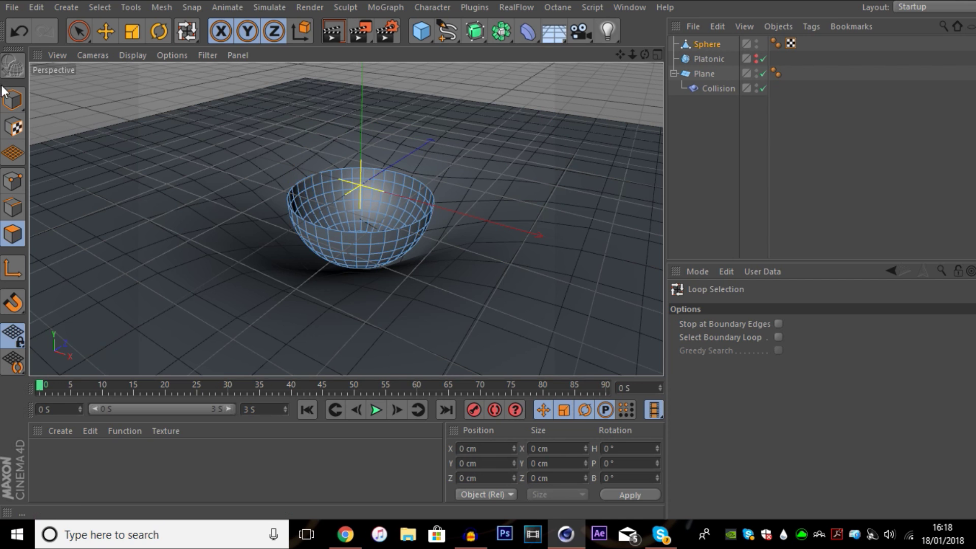
click(12, 100)
click(793, 150)
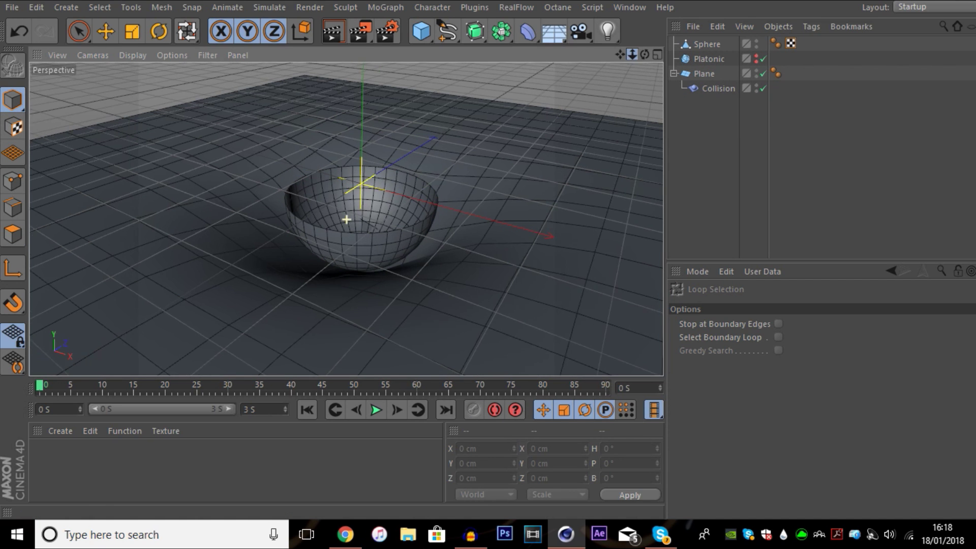
Duplicate the Sphere, scale the copy to about 318 cm and raise it, then view the Behance references
scroll(346, 219, up, 2)
click(687, 45)
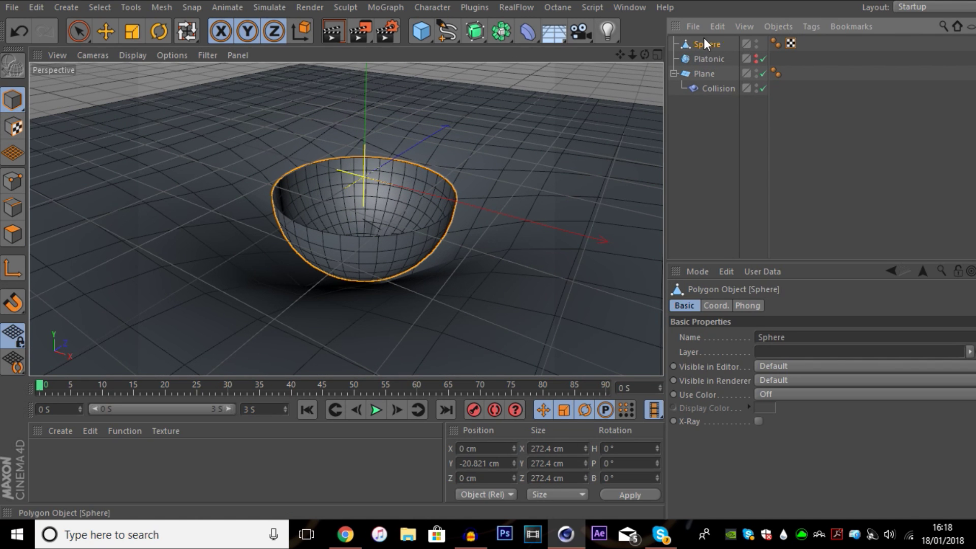
ctrl+drag(705, 43, 706, 42)
drag(644, 54, 660, 59)
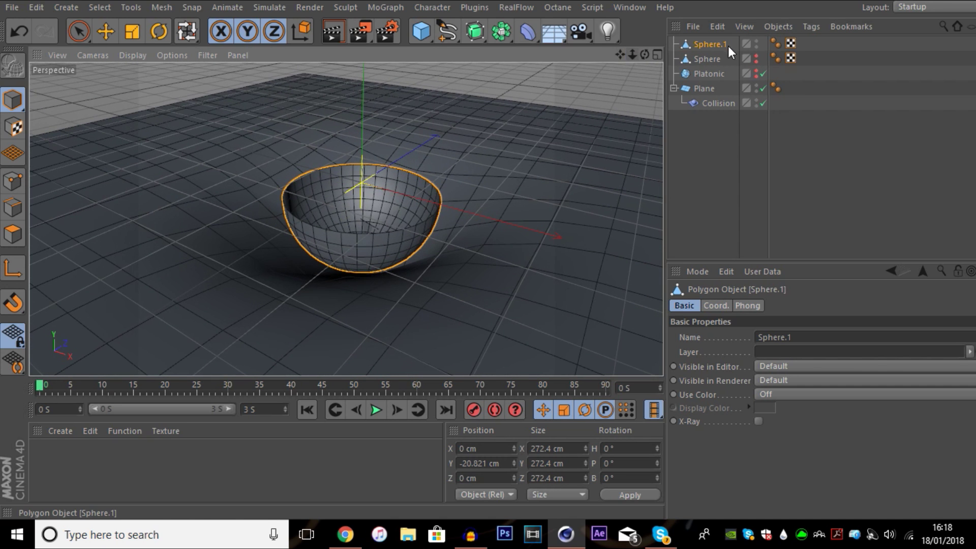
click(132, 31)
drag(133, 66, 165, 94)
key(e)
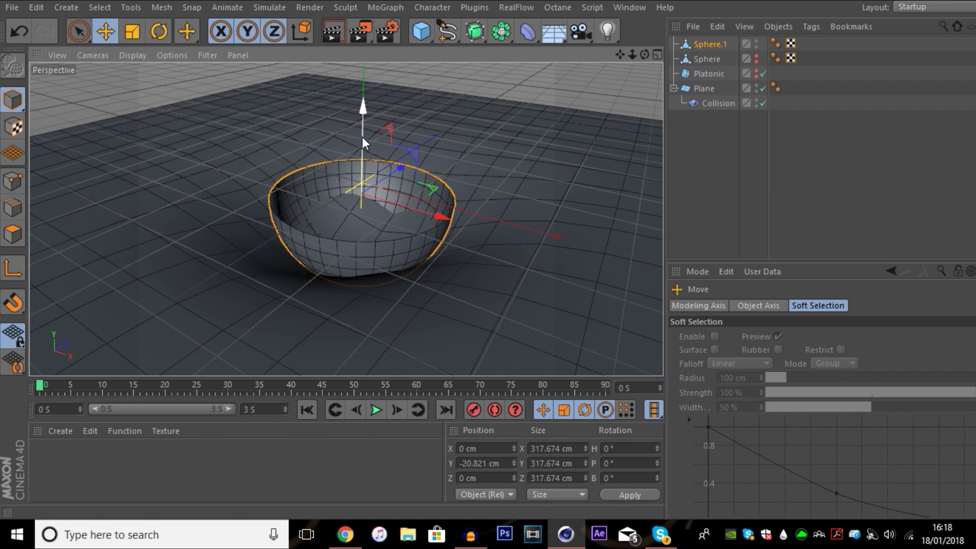
drag(361, 136, 379, 175)
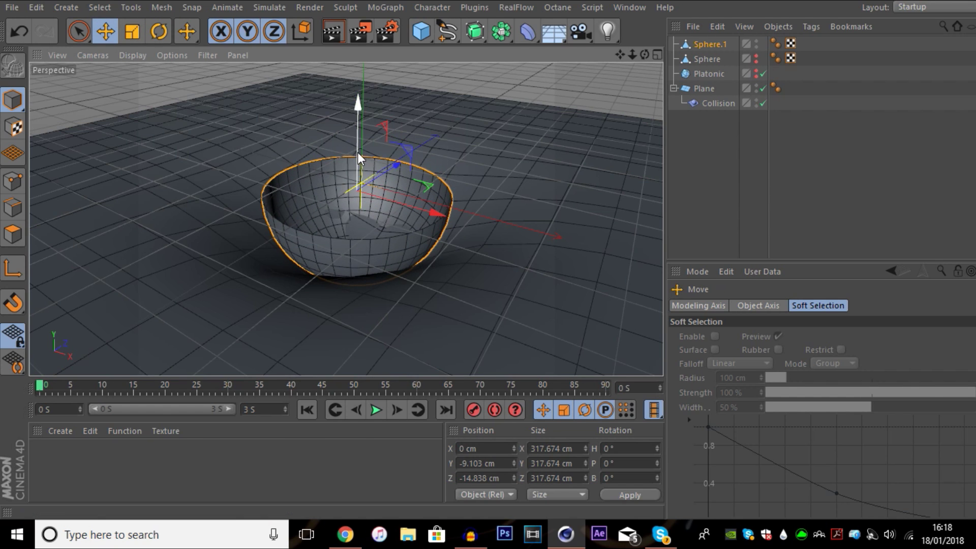
click(345, 533)
click(50, 274)
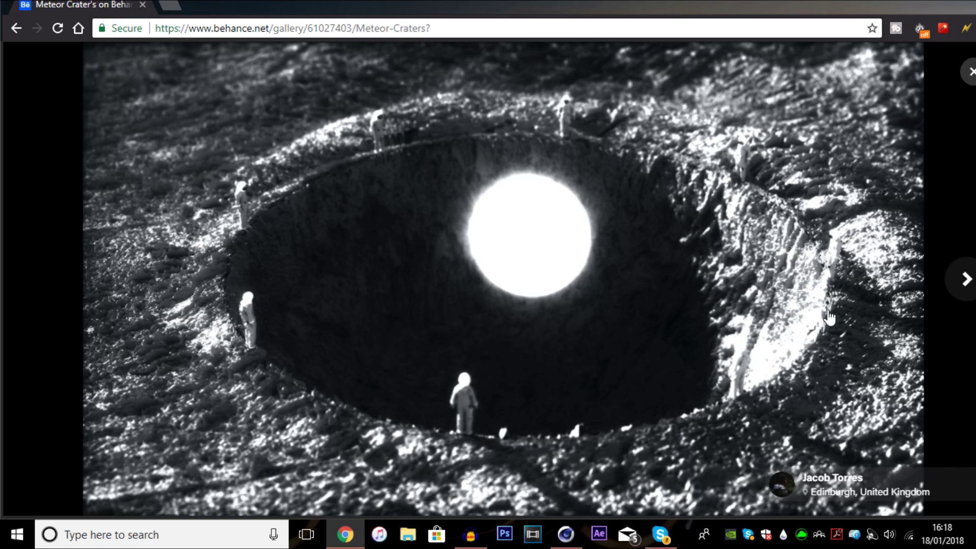
Advance through the references to the linked glass spheres crater image
click(949, 279)
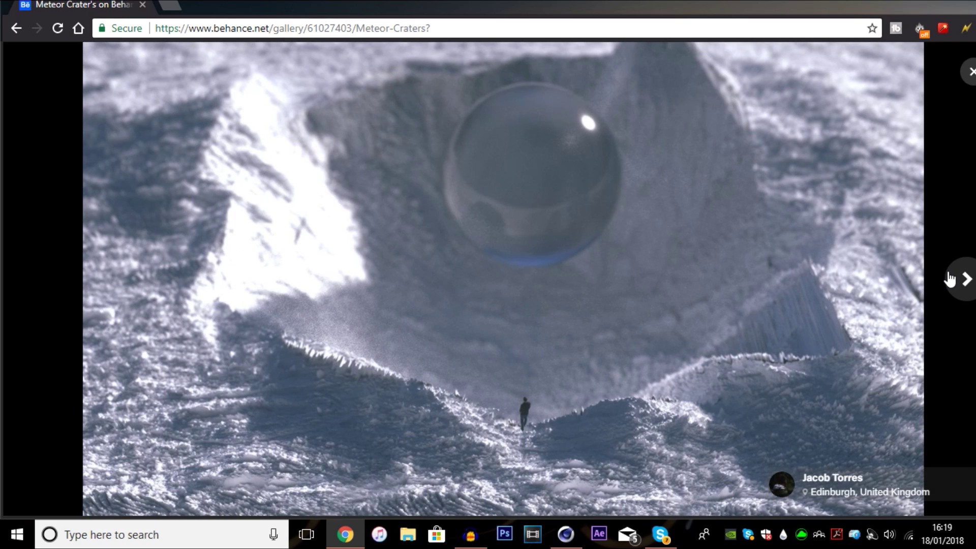
click(950, 279)
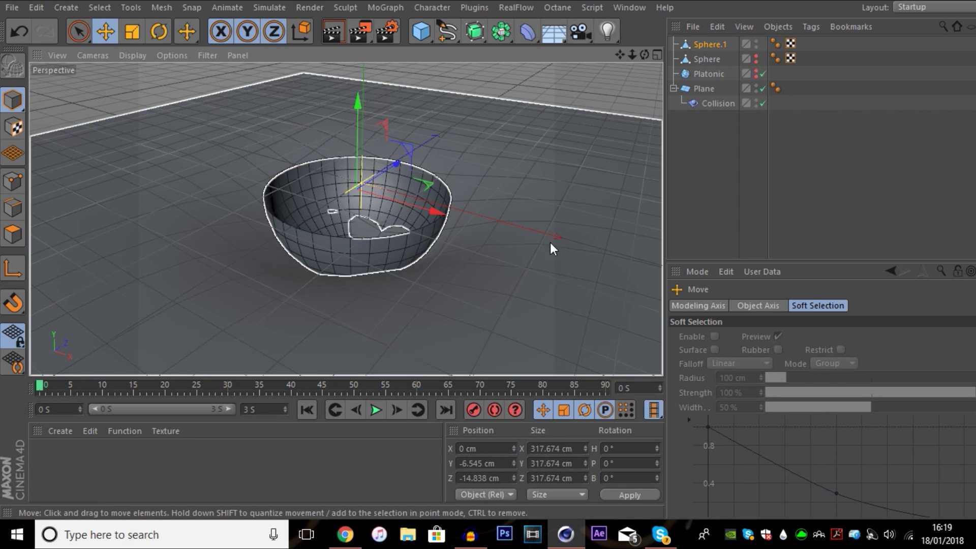
Loop-select Sphere.1's rim edge, widen it to about 536 cm and lower it slightly
click(707, 45)
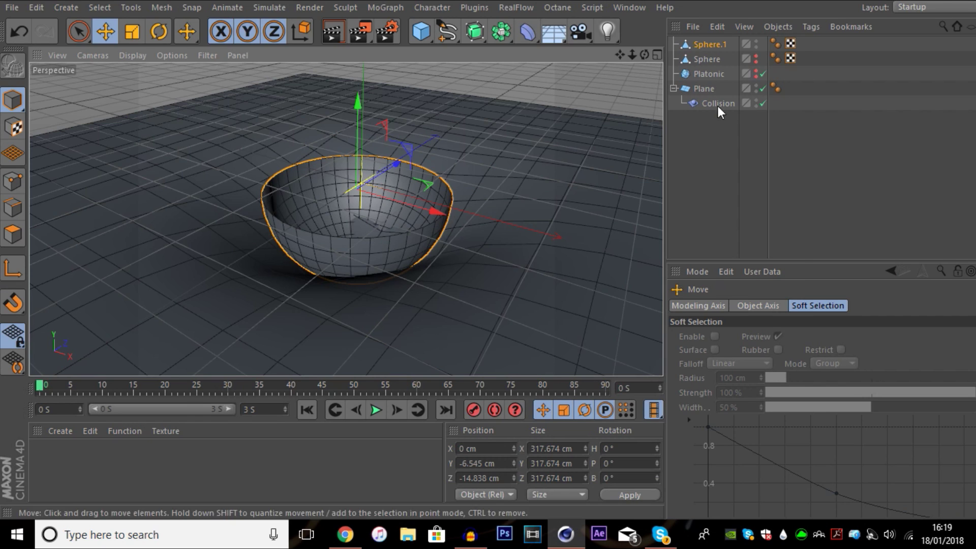
key(u)
key(l)
click(13, 207)
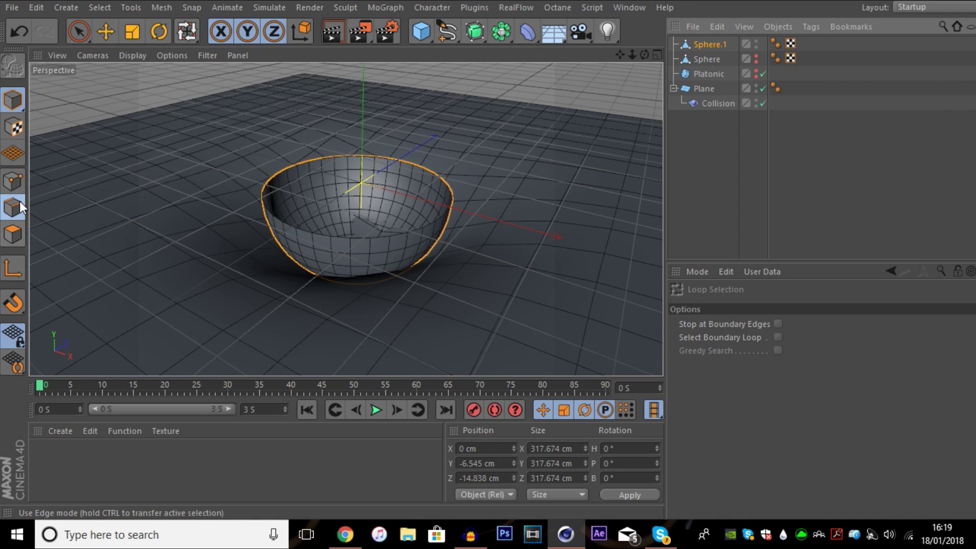
click(307, 235)
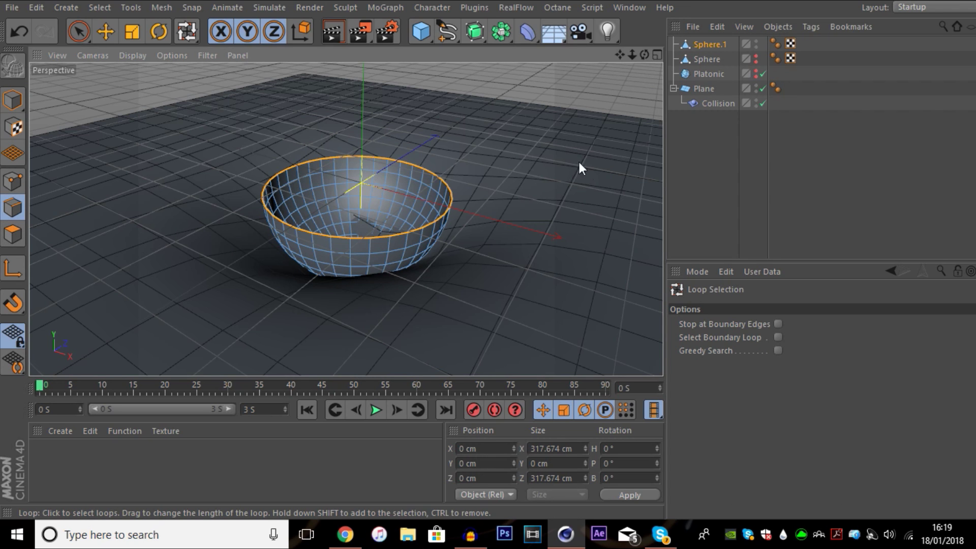
click(134, 31)
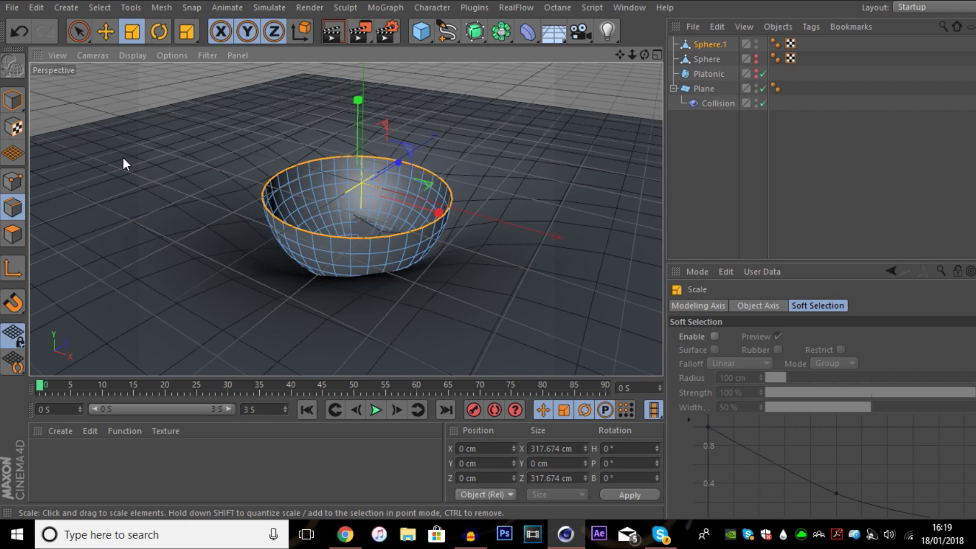
drag(143, 148, 495, 228)
click(105, 31)
mouse_move(362, 120)
mouse_down()
mouse_move(350, 119)
mouse_move(349, 132)
mouse_move(349, 121)
mouse_up()
key(t)
drag(87, 121, 109, 122)
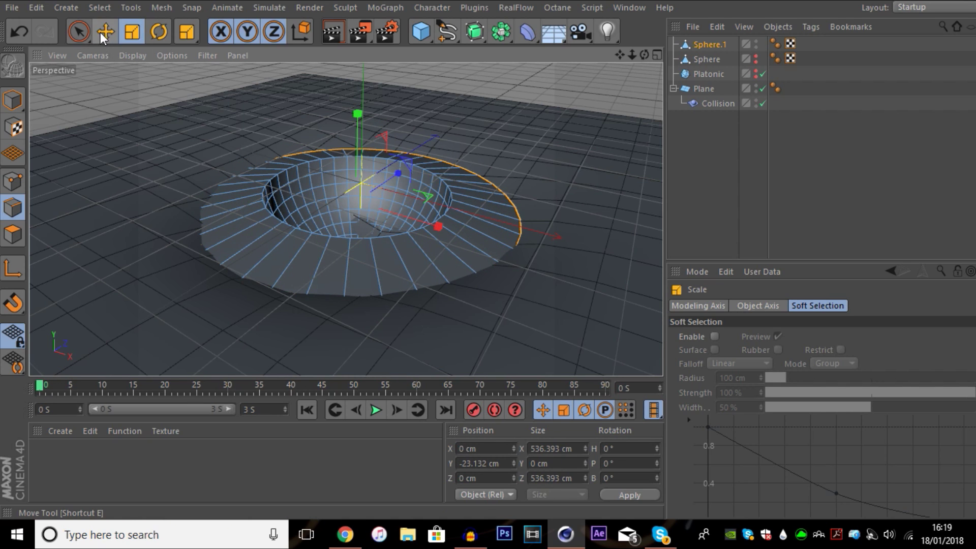
key(e)
Loop-select the inner edge loop and raise it to form the crest
key(u)
key(l)
click(359, 241)
click(106, 31)
drag(358, 122, 357, 117)
Deselect the edges, orbit around the finished rim, and bring up the Behance page
click(697, 110)
drag(644, 55, 346, 219)
drag(619, 55, 346, 219)
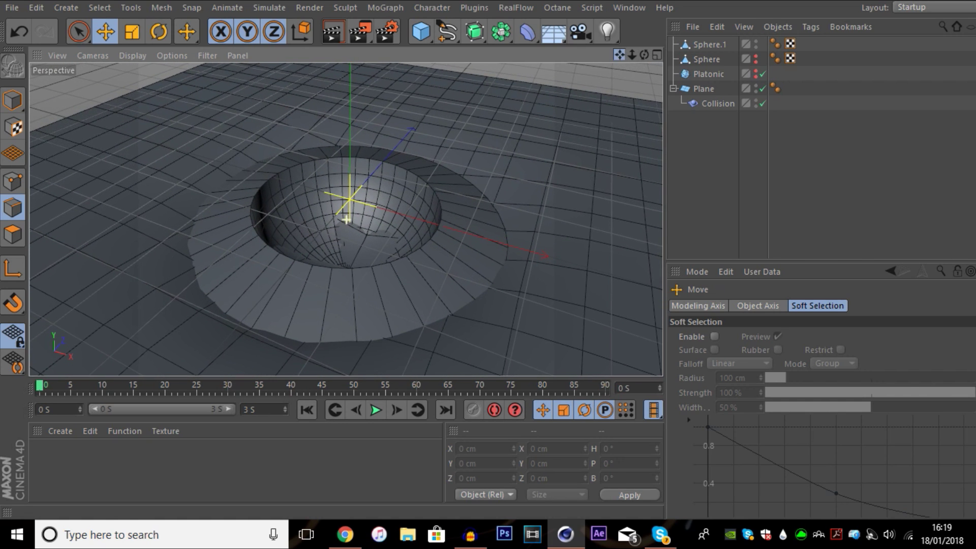
drag(620, 54, 624, 57)
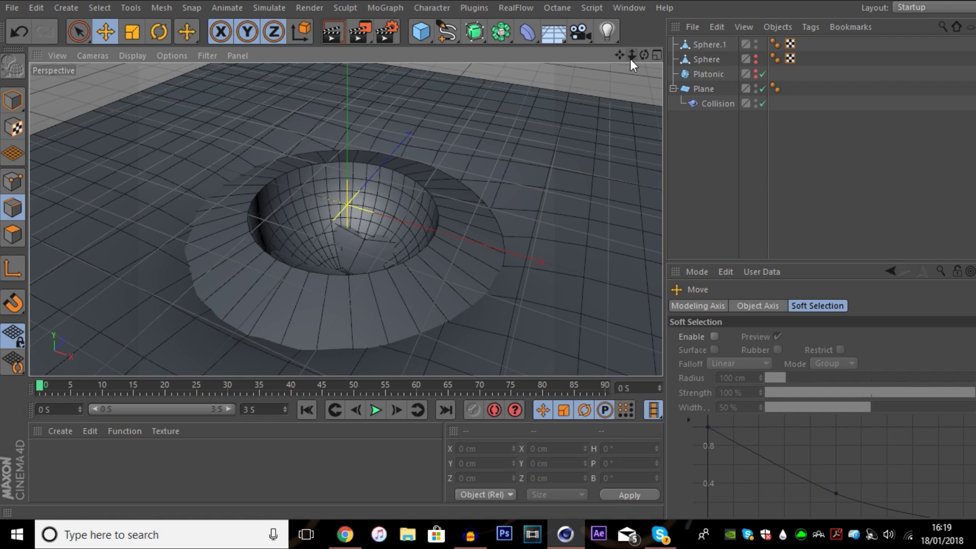
click(345, 533)
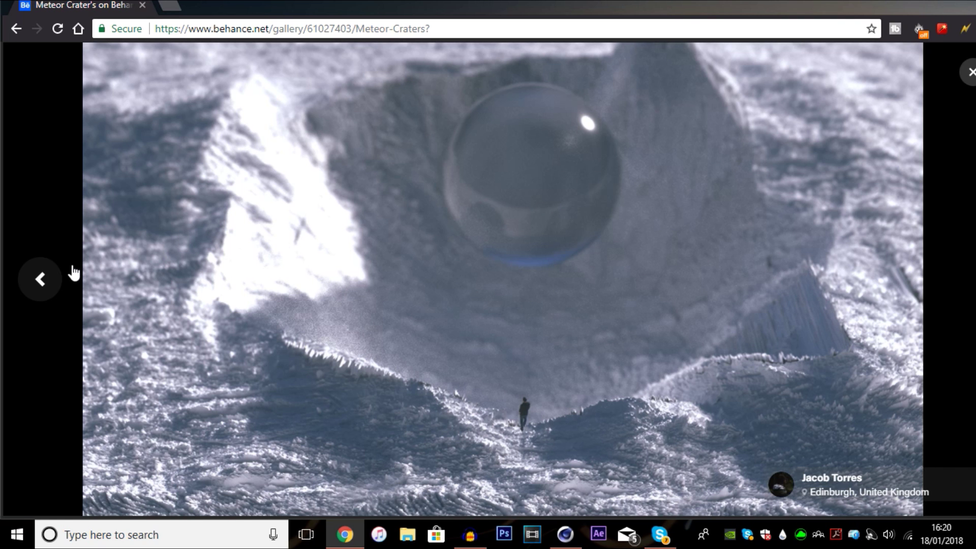
Browse back and forth through the crater references, ending on the pale crater, then return to Cinema 4D
click(41, 280)
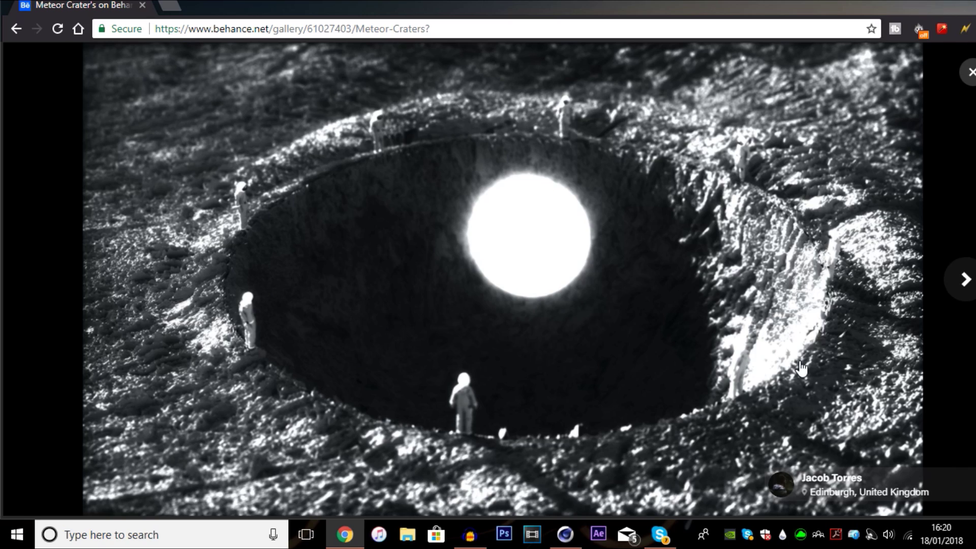
click(942, 282)
click(943, 282)
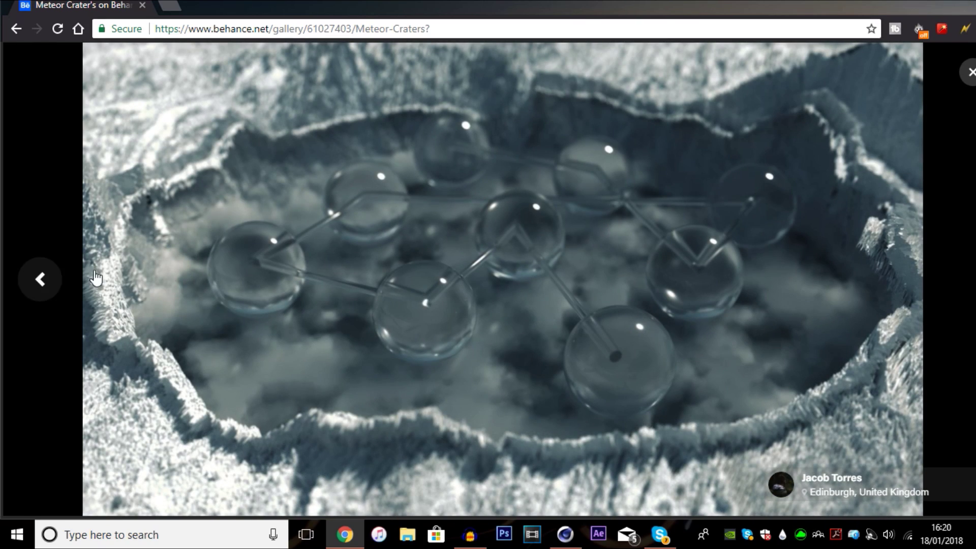
click(44, 280)
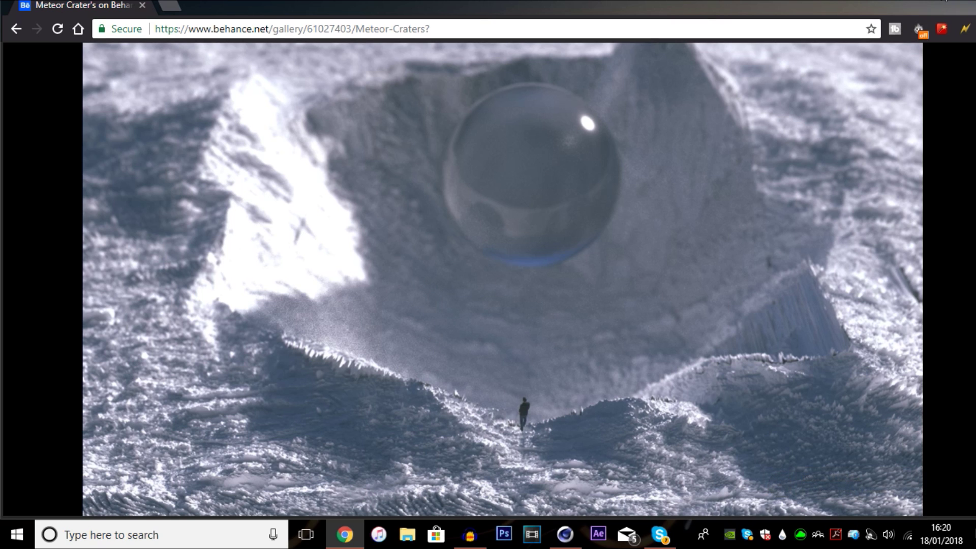
key(alt+Tab)
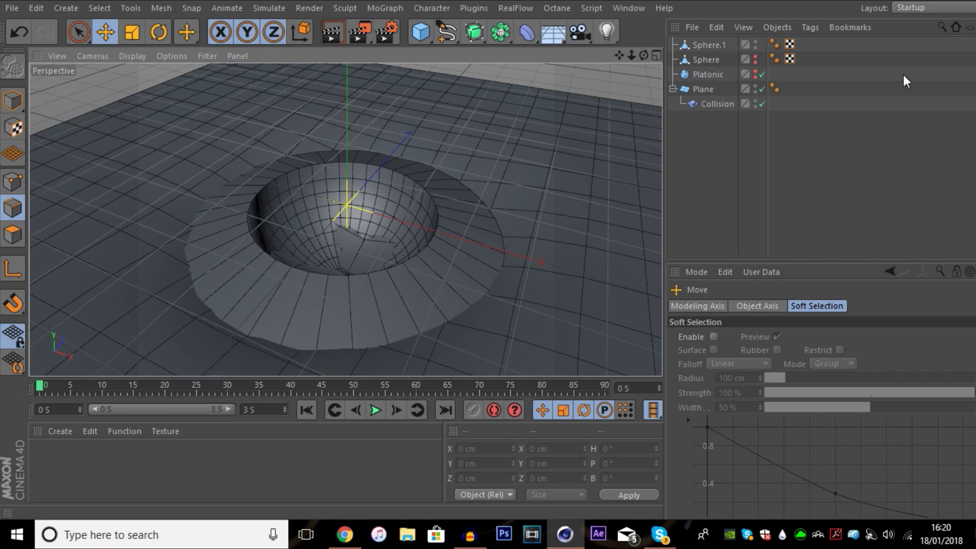
Create an Octane Material in the Material Manager and rename it Disp
click(75, 433)
mouse_move(101, 310)
mouse_move(214, 259)
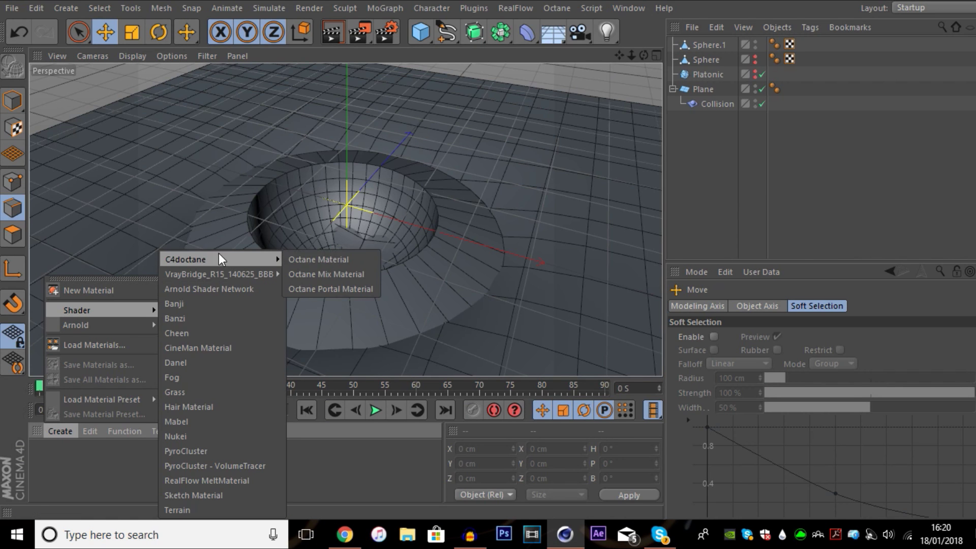
click(335, 264)
double_click(52, 460)
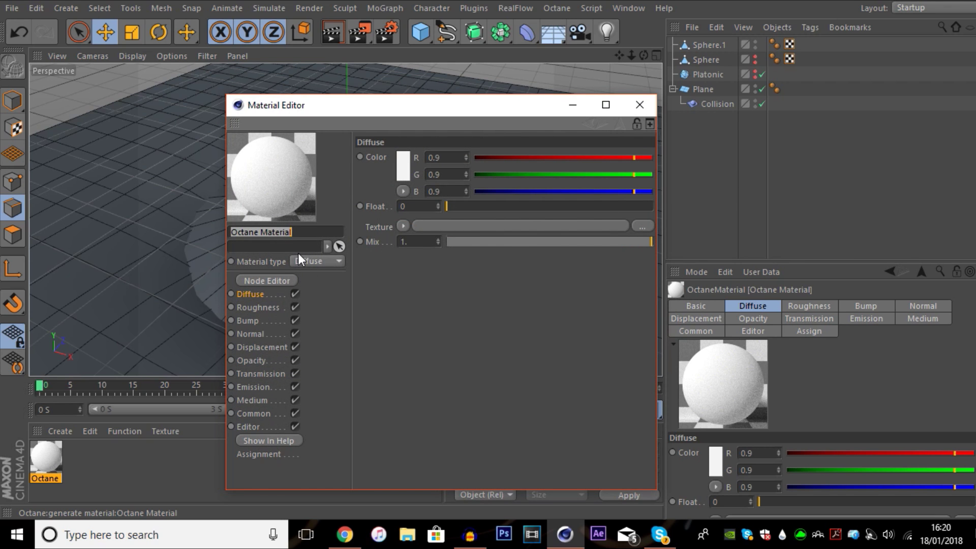
text(Disp)
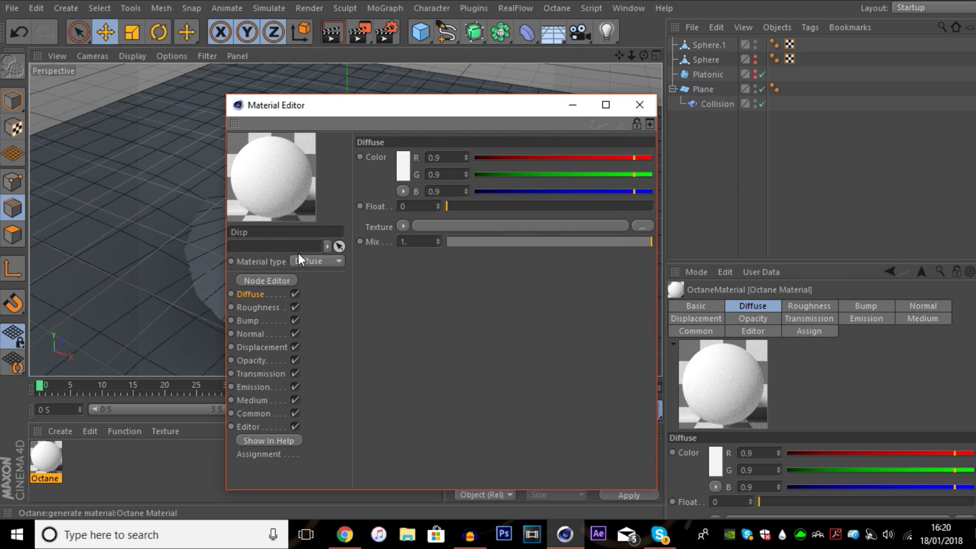
Close the Material Editor and arrange the Node Editor with the Disp node in view
click(293, 281)
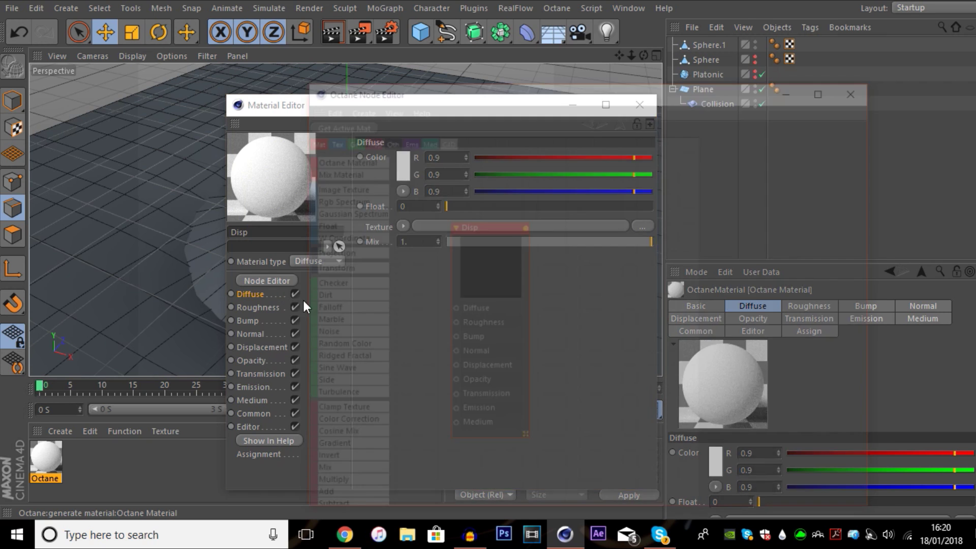
drag(572, 109, 543, 146)
click(620, 104)
click(637, 105)
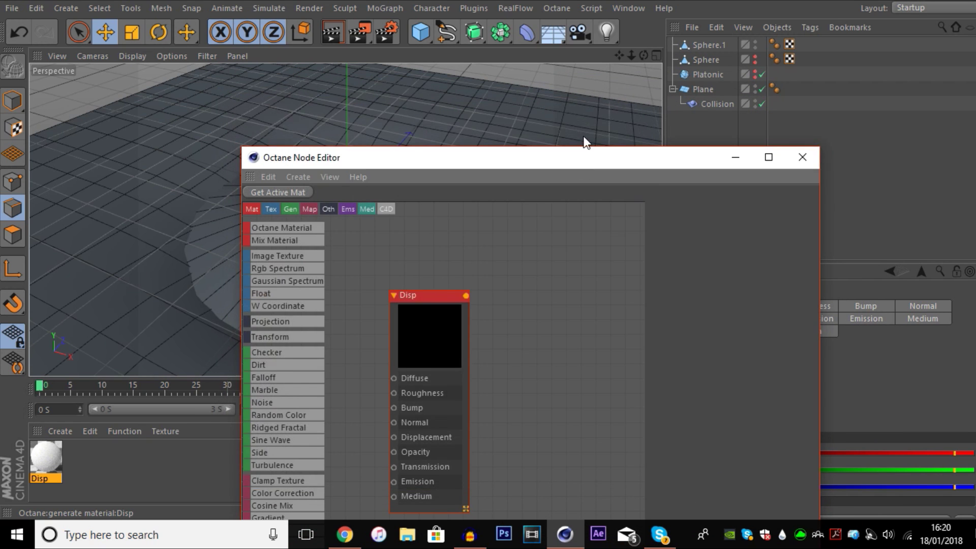
drag(447, 157, 460, 39)
drag(457, 179, 585, 127)
scroll(432, 264, down, 3)
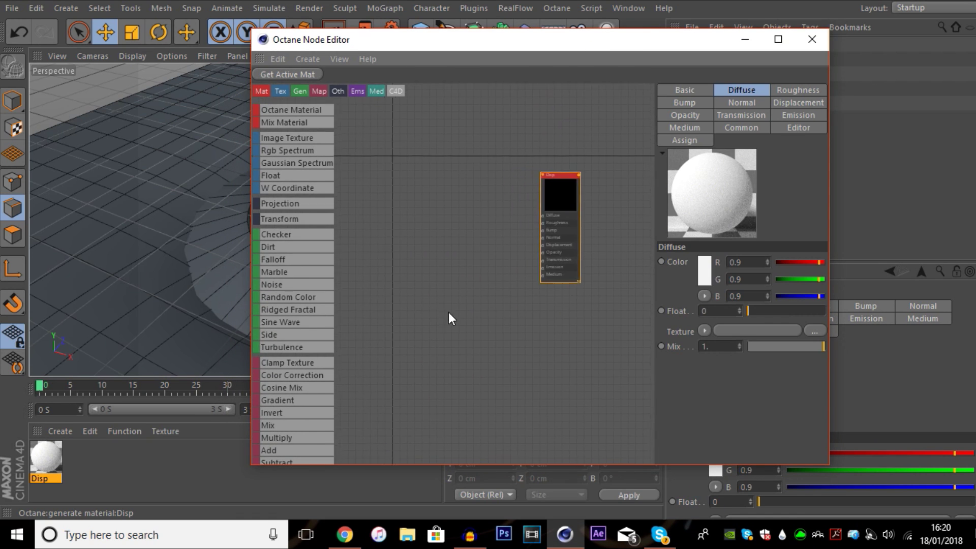
scroll(464, 274, up, 2)
scroll(293, 245, down, 5)
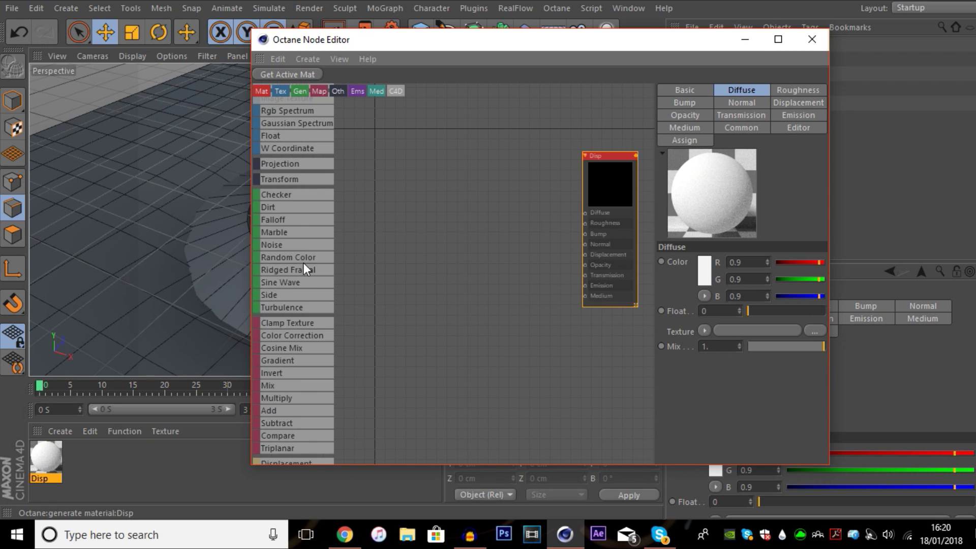
Wire a Displacement node into Disp's Displacement input and feed it an Image Texture node
drag(286, 358, 585, 254)
drag(506, 270, 519, 268)
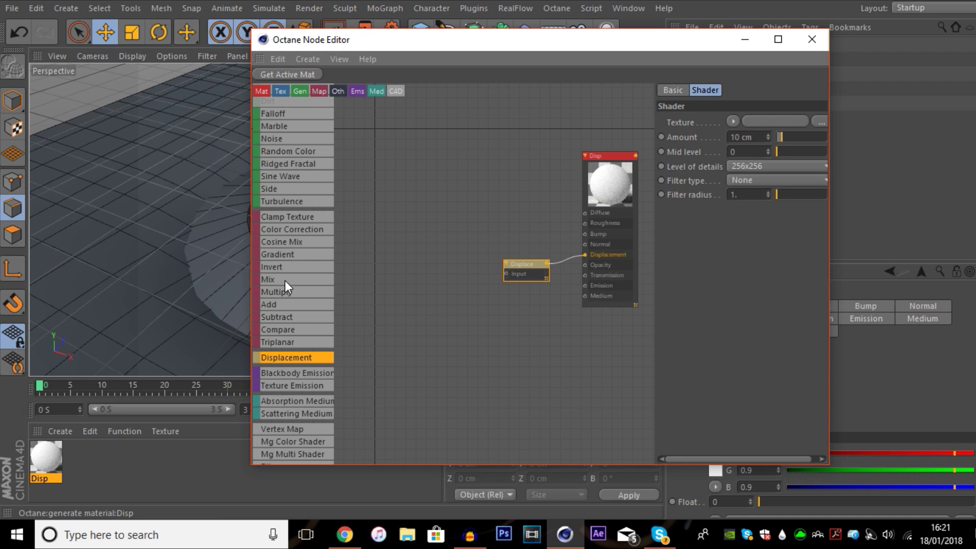
scroll(300, 289, up, 5)
drag(286, 138, 506, 274)
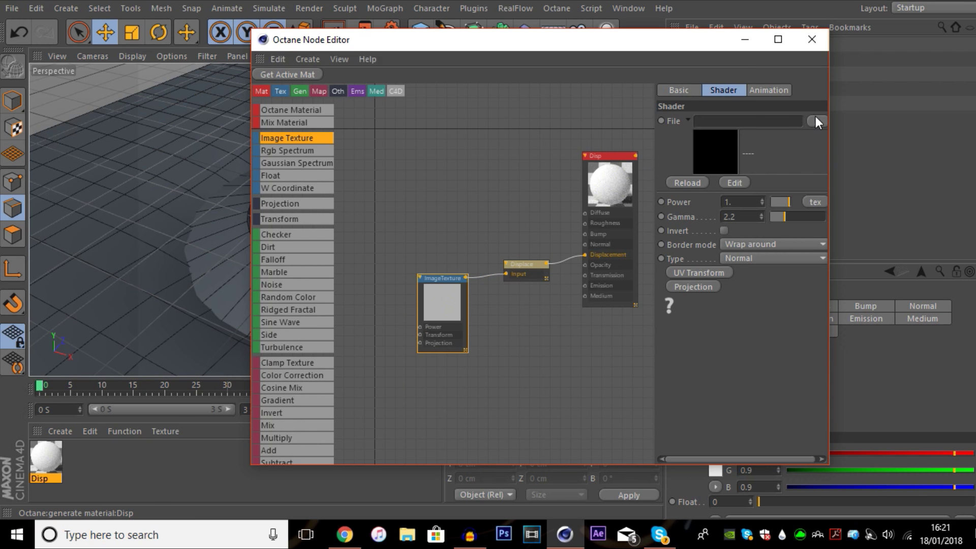
Load the ESP_052552_2235 terrain image from the Desktop into the Image Texture, without copying it
click(816, 121)
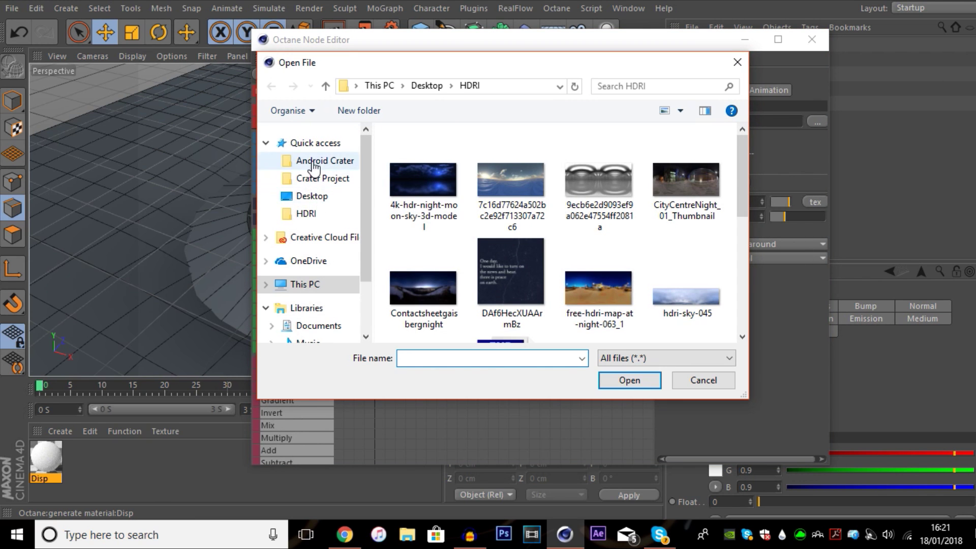
click(311, 197)
scroll(603, 264, down, 5)
scroll(604, 264, down, 15)
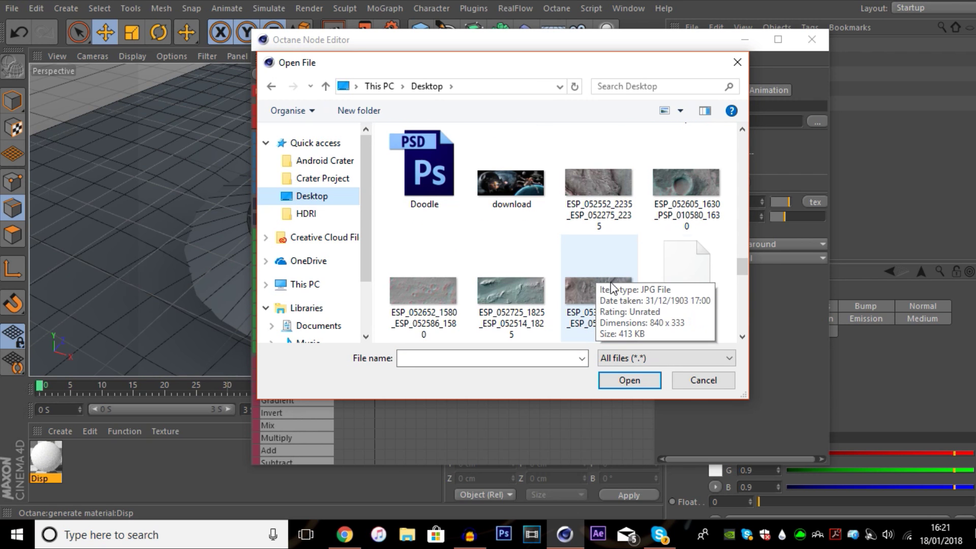
click(605, 222)
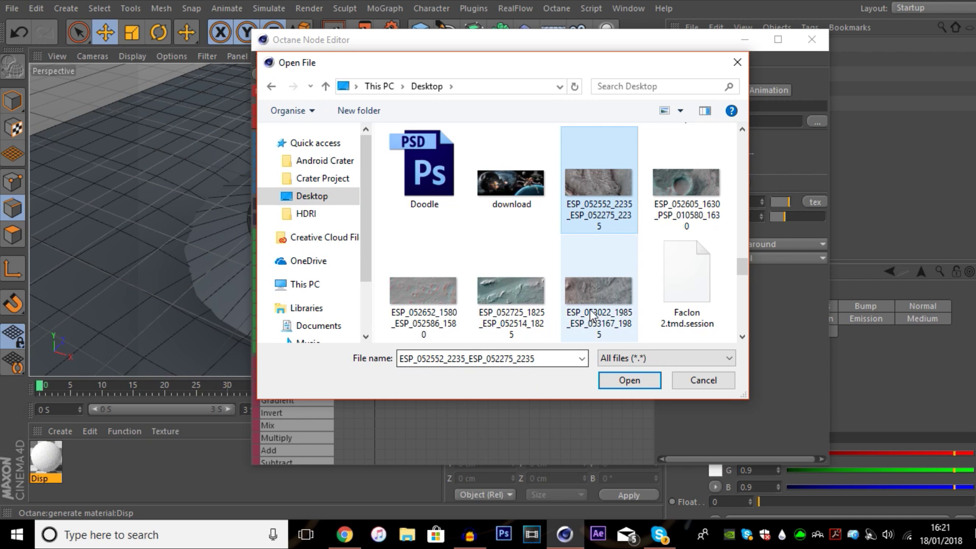
click(597, 292)
click(637, 383)
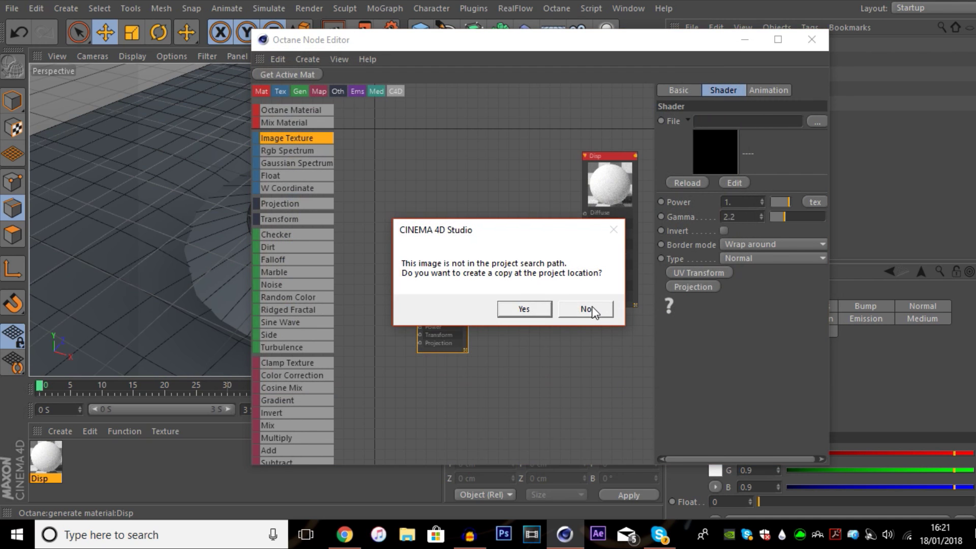
click(596, 310)
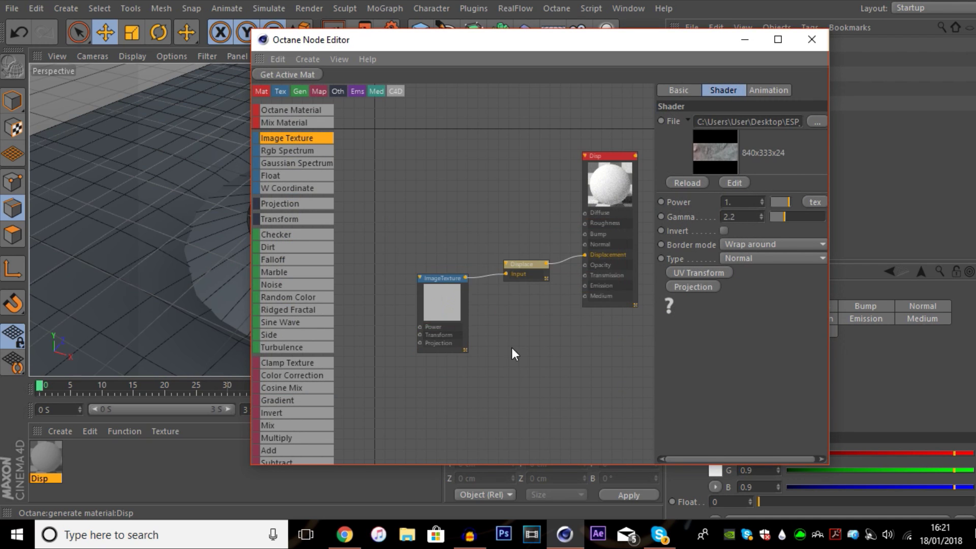
Set the Displacement level of detail to 4096x4096 and amount to 15 cm, then close the editor
click(515, 263)
click(765, 209)
click(745, 286)
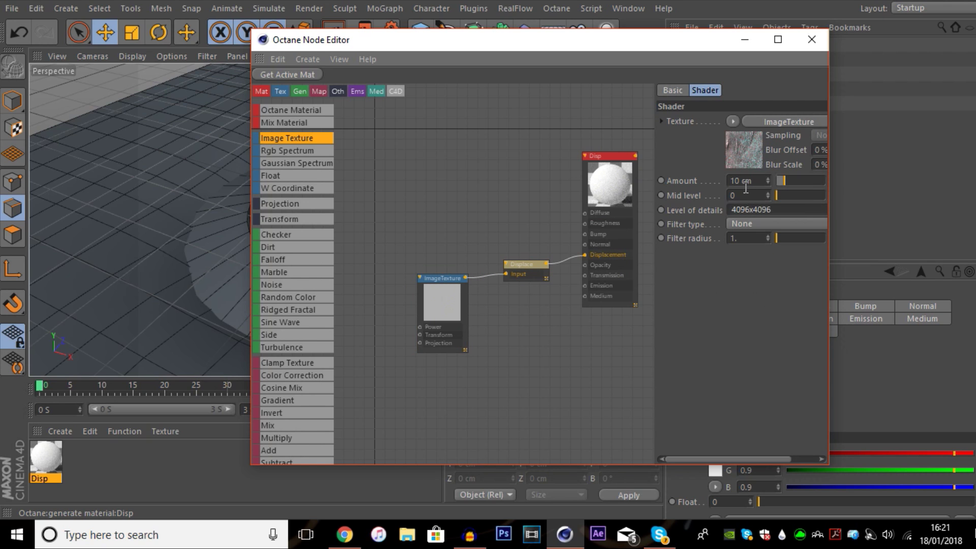
double_click(745, 181)
text(15)
key(Return)
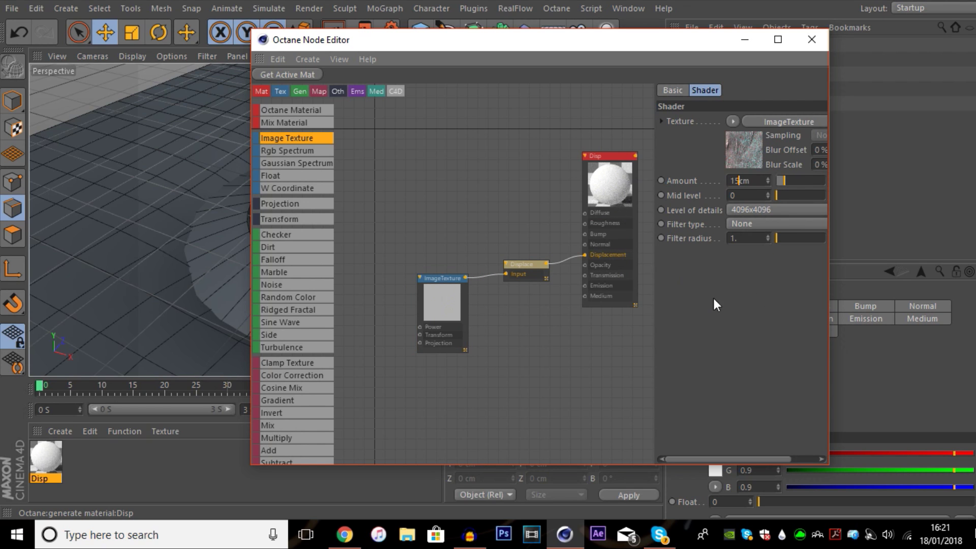
key(alt+F4)
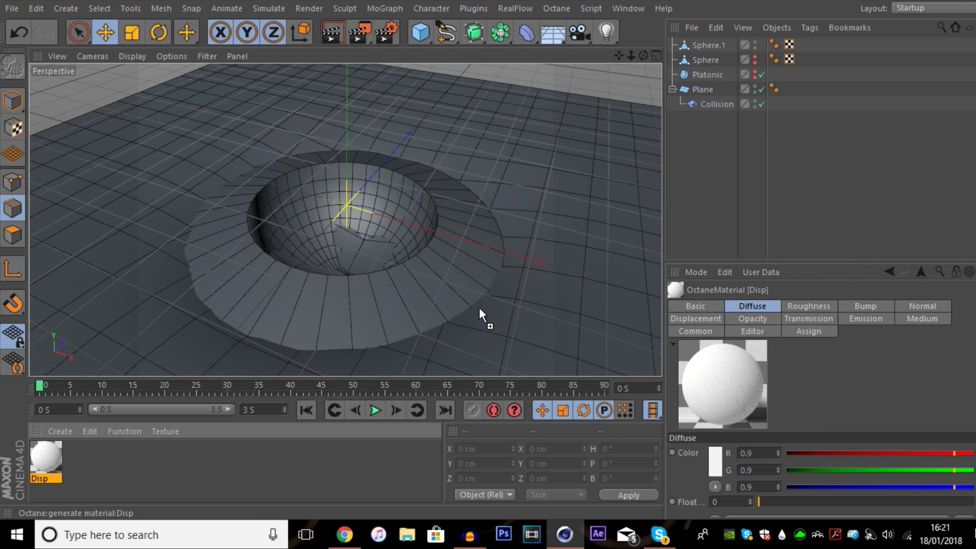
Apply Disp to Plane and Sphere.1 and start a render in the Octane Live Viewer
drag(702, 88, 706, 88)
ctrl+drag(788, 89, 804, 45)
click(555, 9)
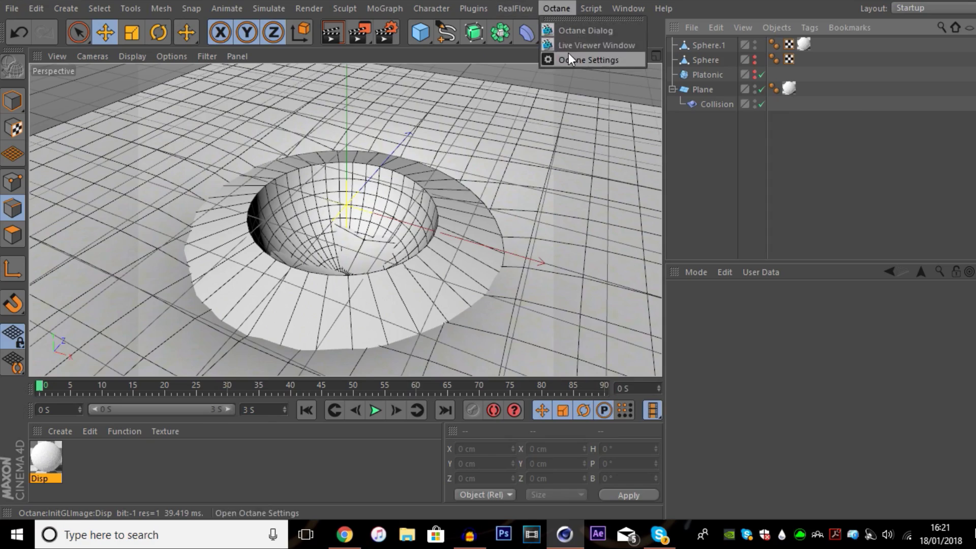
click(569, 51)
click(311, 128)
drag(391, 97, 217, 50)
Set the plane's texture tag projection to Cubic after trying UVW Mapping, and dolly closer to the crater
click(789, 89)
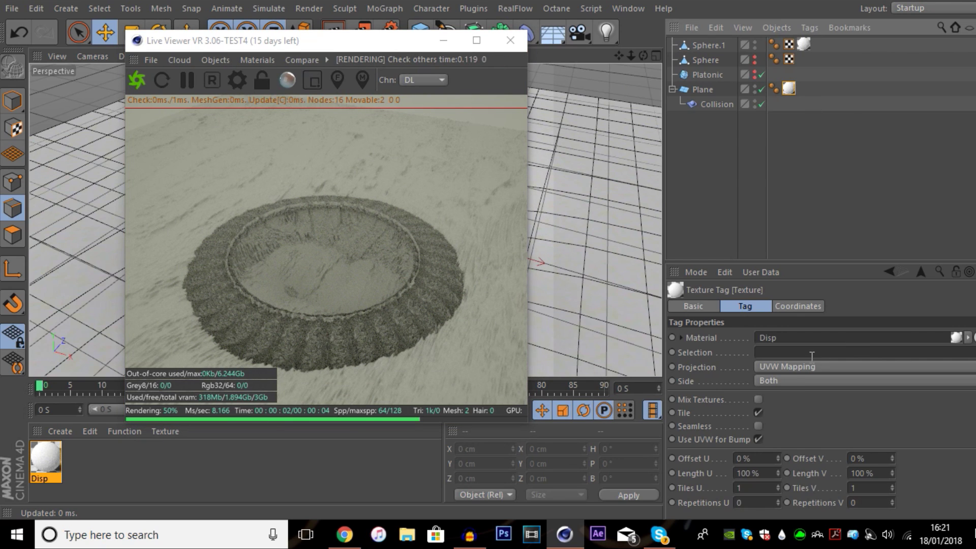
click(791, 366)
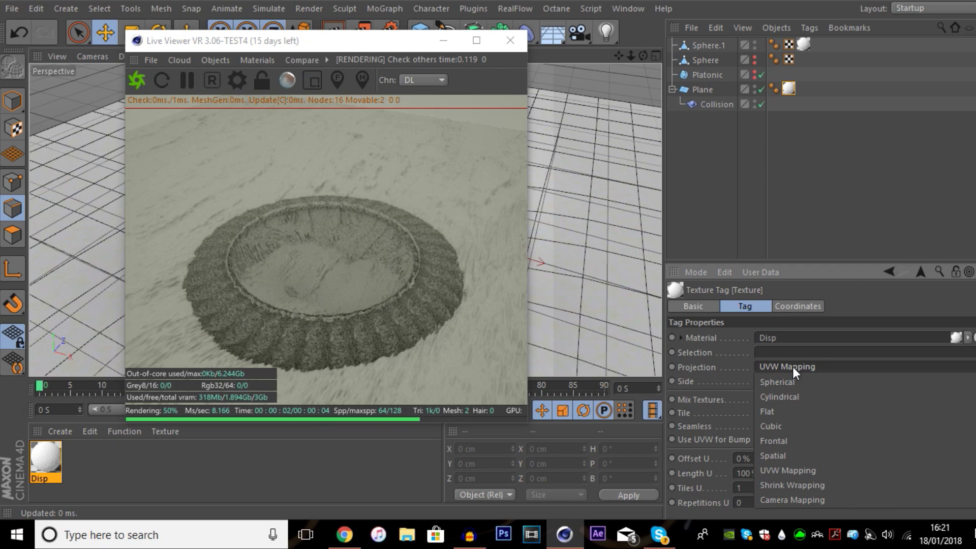
click(785, 426)
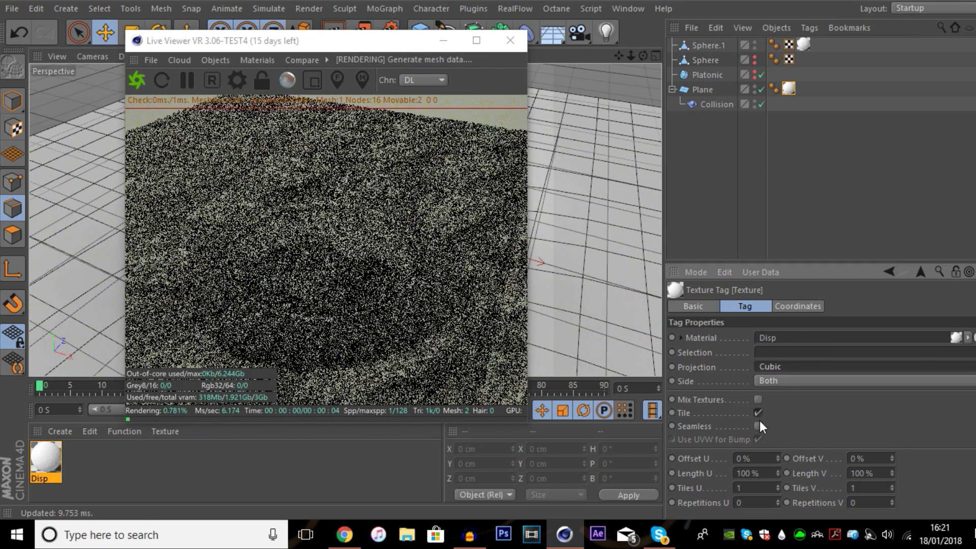
click(785, 367)
click(767, 428)
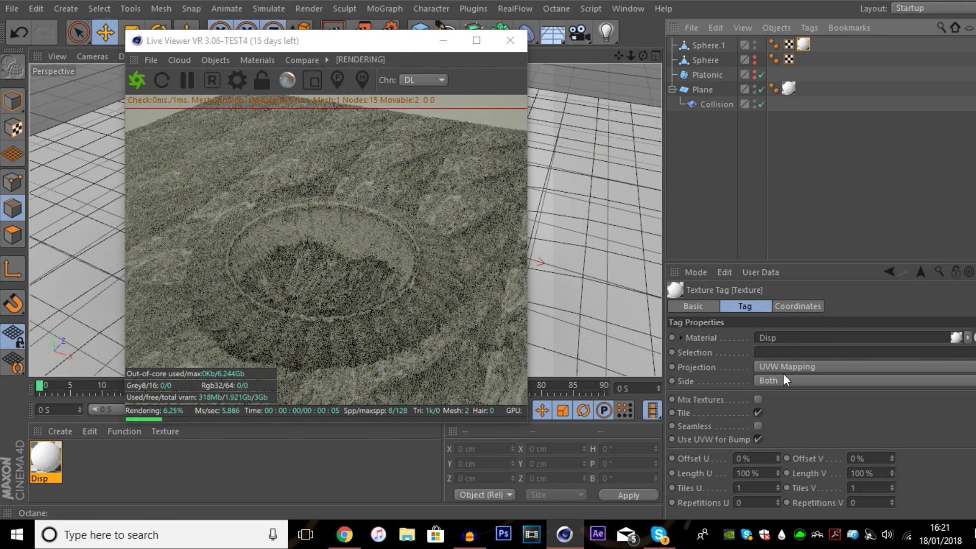
click(785, 367)
click(766, 427)
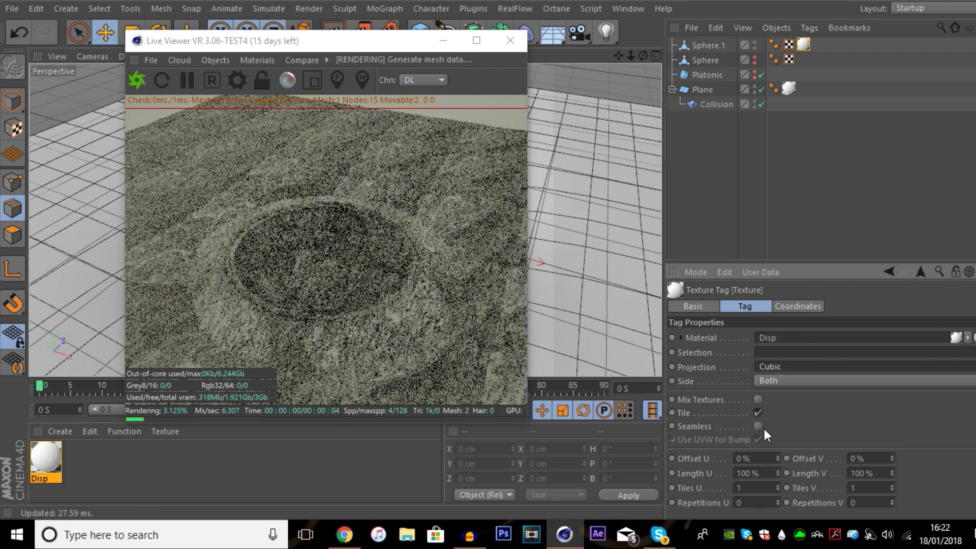
click(788, 192)
mouse_move(636, 55)
mouse_down()
mouse_move(635, 71)
mouse_move(635, 57)
mouse_move(618, 60)
mouse_up()
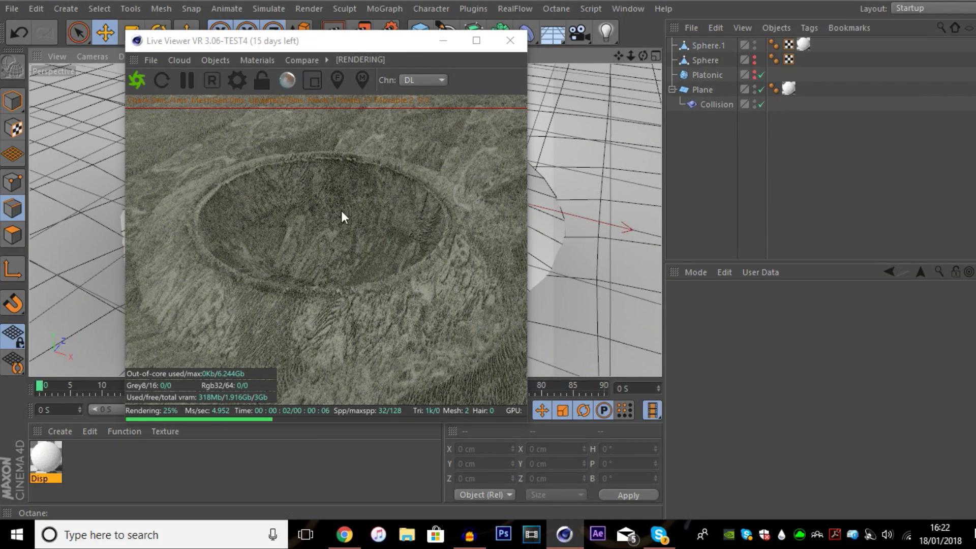
Add an Octane Daylight from the Live Viewer and rotate it to relight the crater
click(220, 60)
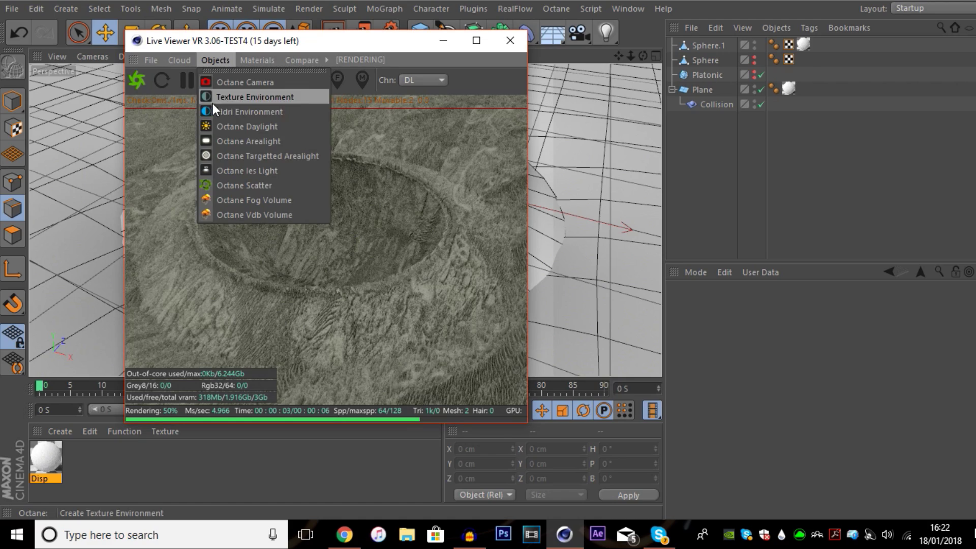
click(245, 123)
drag(295, 49, 700, 135)
click(157, 38)
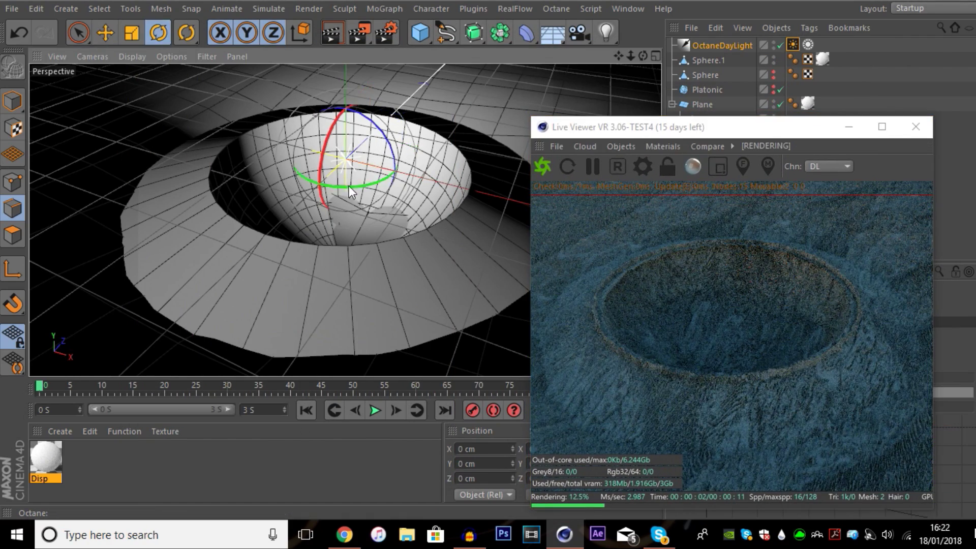
drag(351, 197, 341, 174)
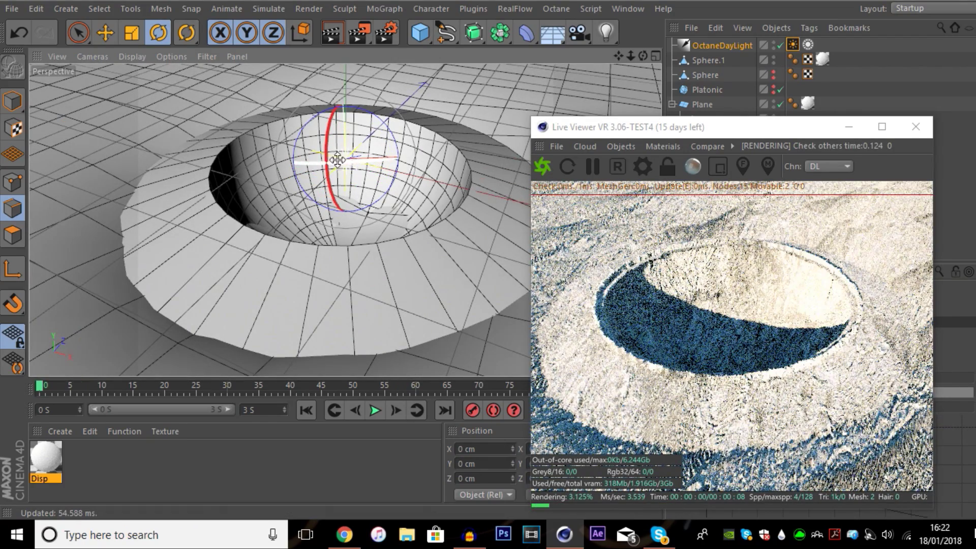
drag(690, 131, 243, 45)
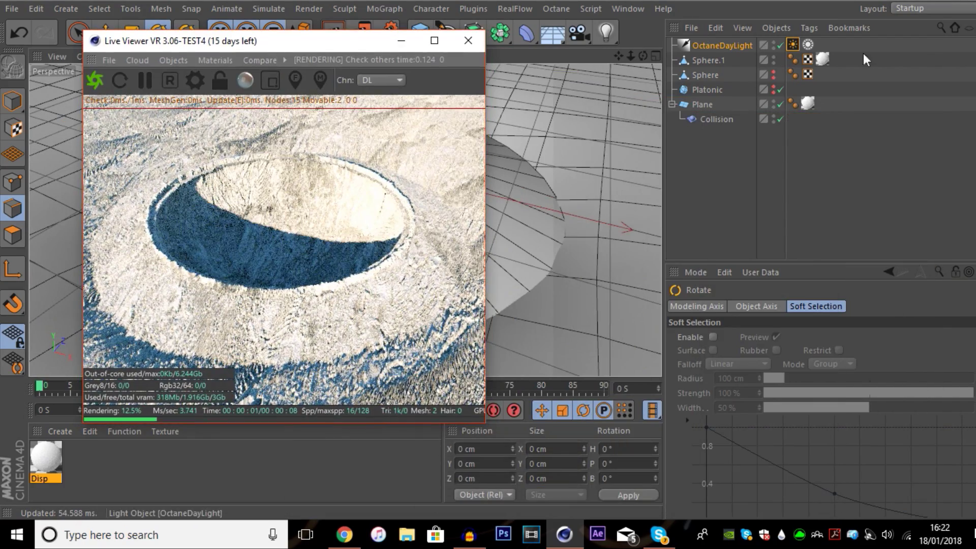
Set the daylight's sky colour to black and sun colour to white
click(792, 45)
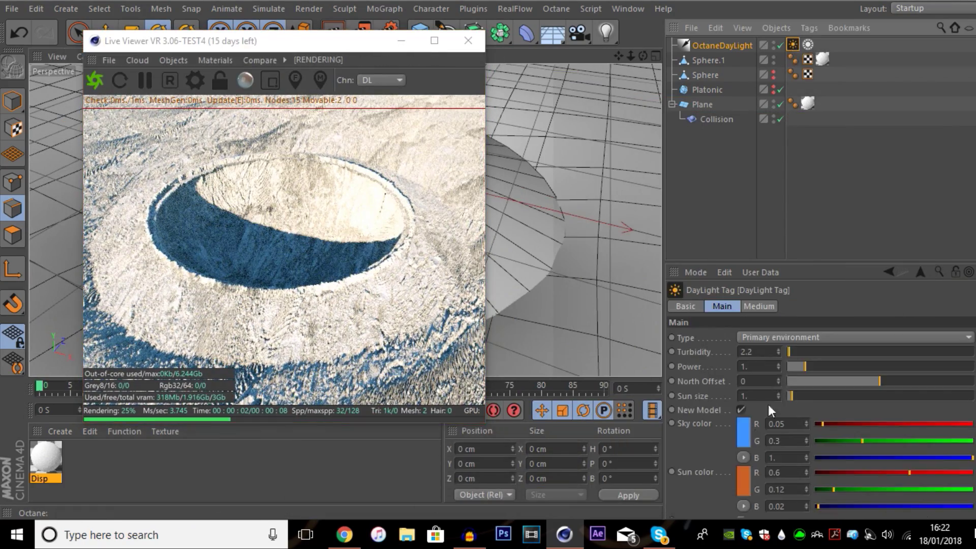
click(745, 438)
click(685, 433)
click(719, 499)
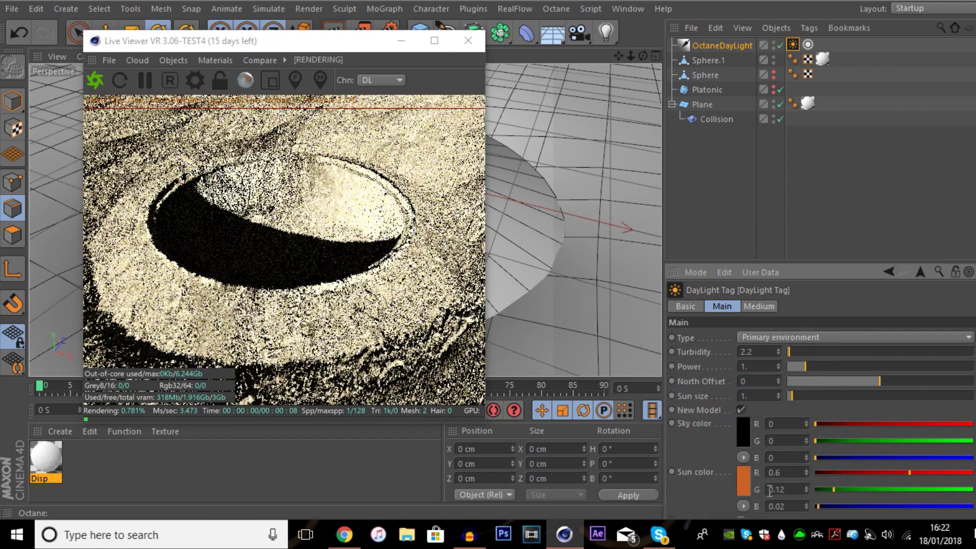
click(747, 472)
click(670, 386)
click(719, 499)
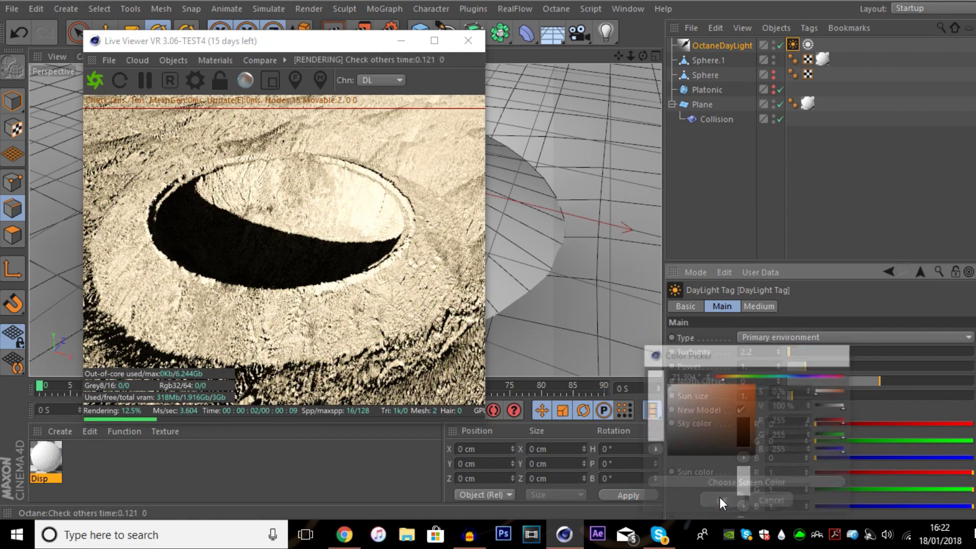
Enlarge the live render viewer and add an Octane Camera to the scene
drag(242, 42, 289, 38)
drag(530, 206, 549, 201)
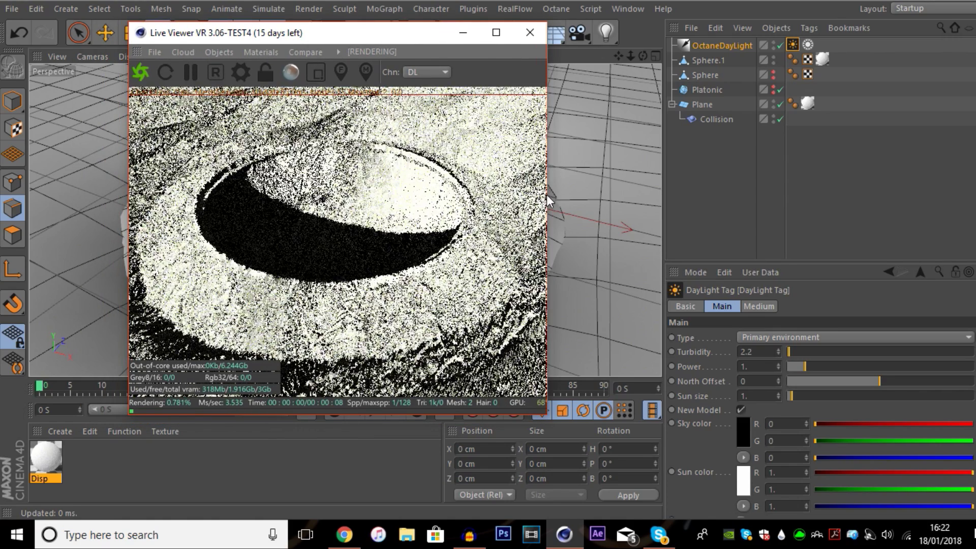
click(219, 52)
click(225, 74)
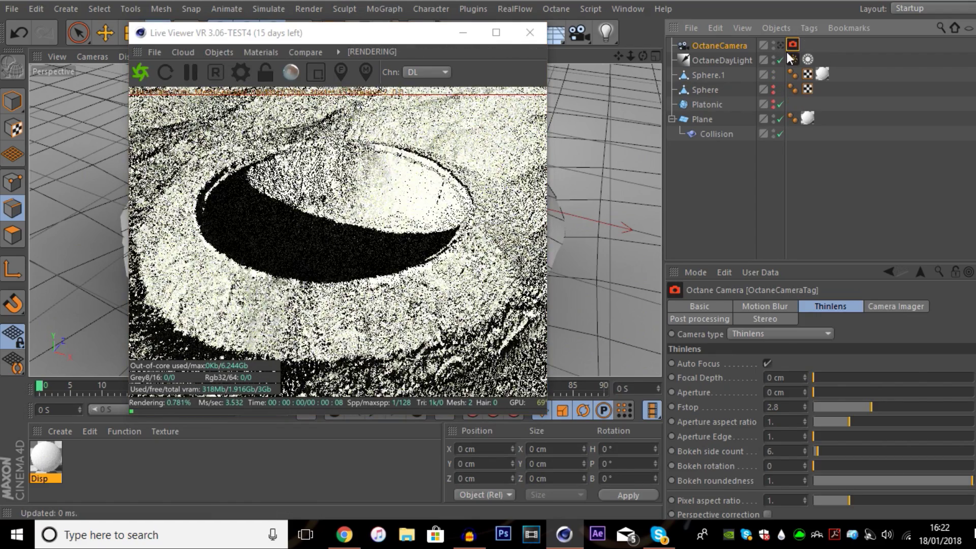
Set sun size to 9.236111 and north offset to 0.007937, and switch the preview to PT
click(792, 59)
drag(813, 398, 831, 403)
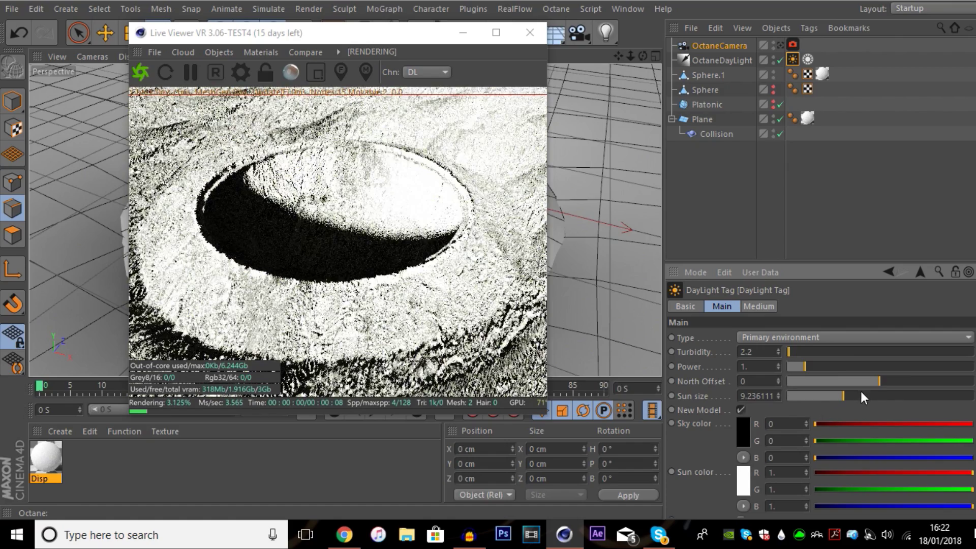
mouse_move(898, 384)
mouse_down()
mouse_move(915, 382)
mouse_move(851, 380)
mouse_move(880, 382)
mouse_up()
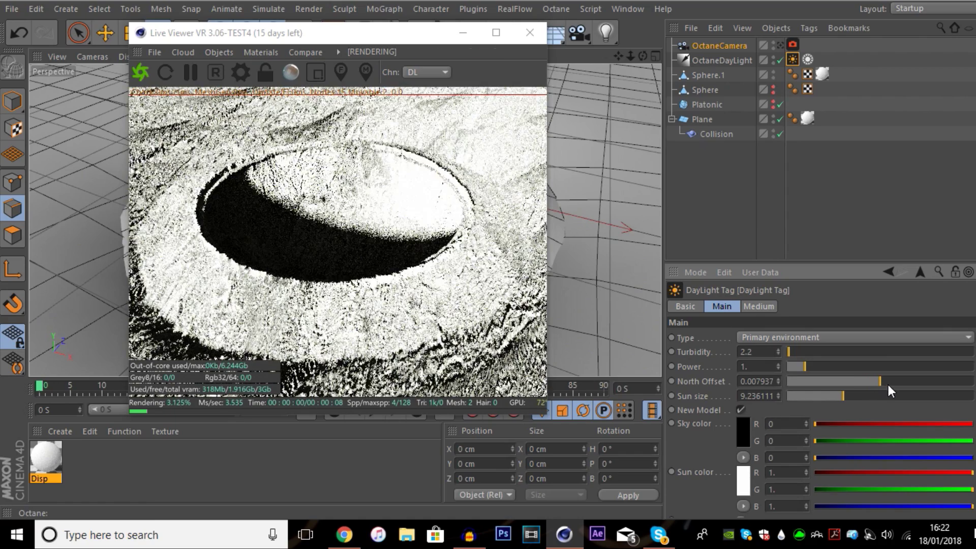
click(430, 72)
click(422, 102)
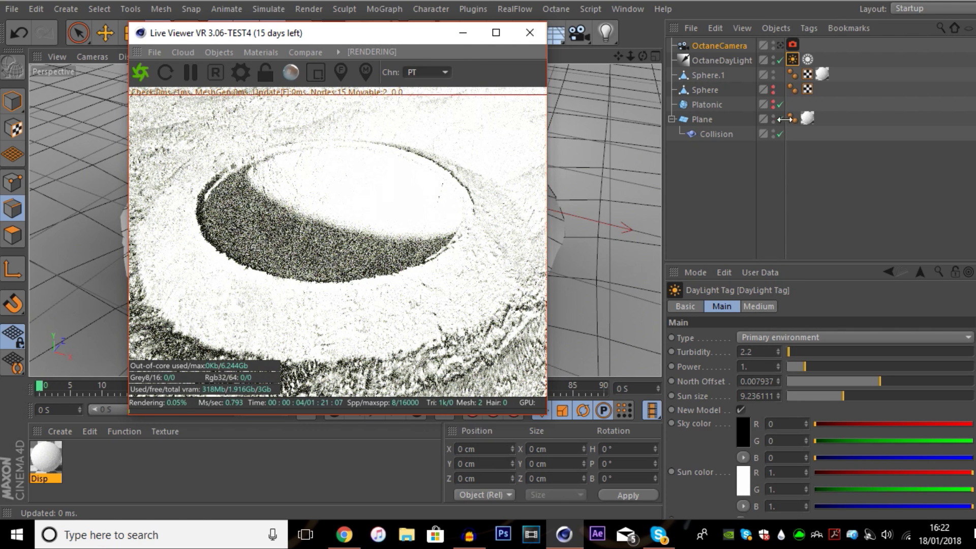
Enable the Octane camera's Camera Imager with Linear response and vignetting 0
click(792, 45)
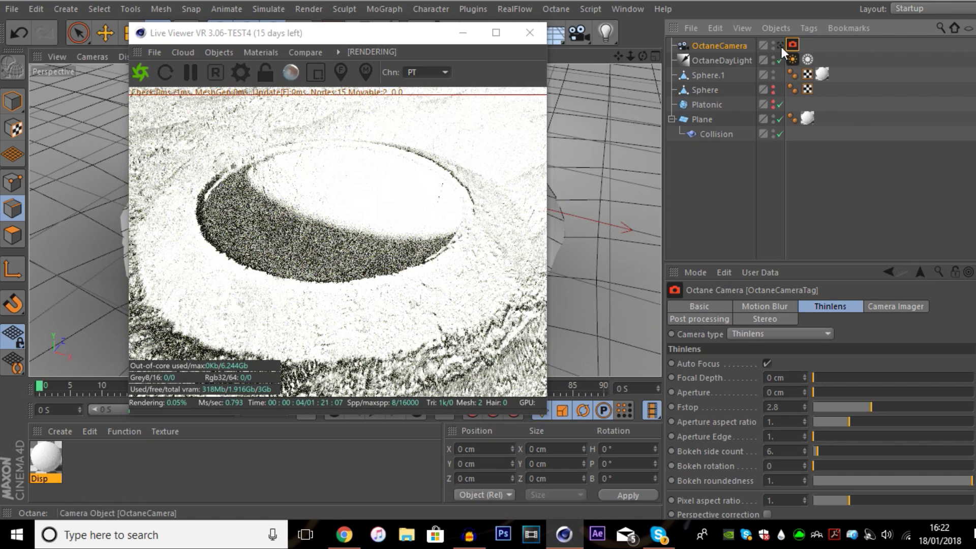
click(887, 309)
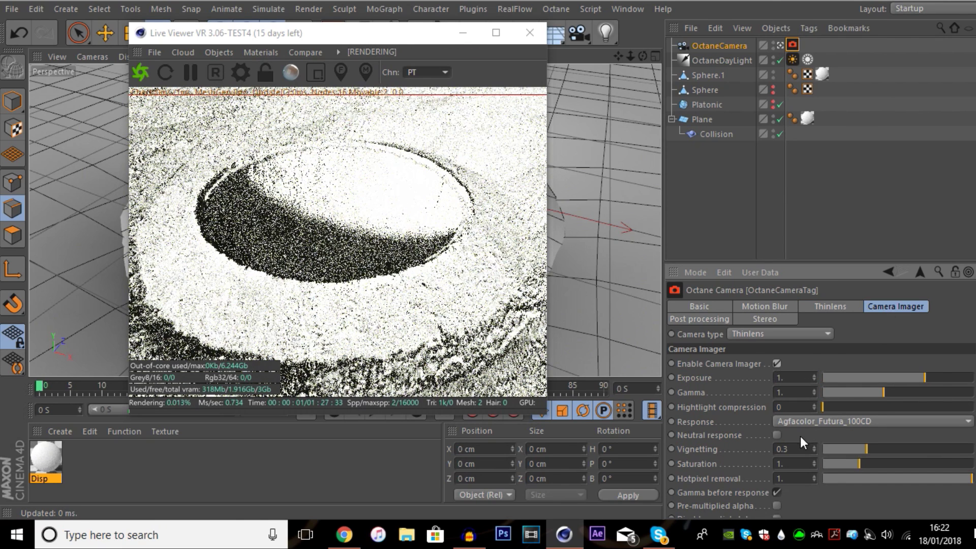
click(808, 422)
scroll(813, 508, down, 5)
click(791, 500)
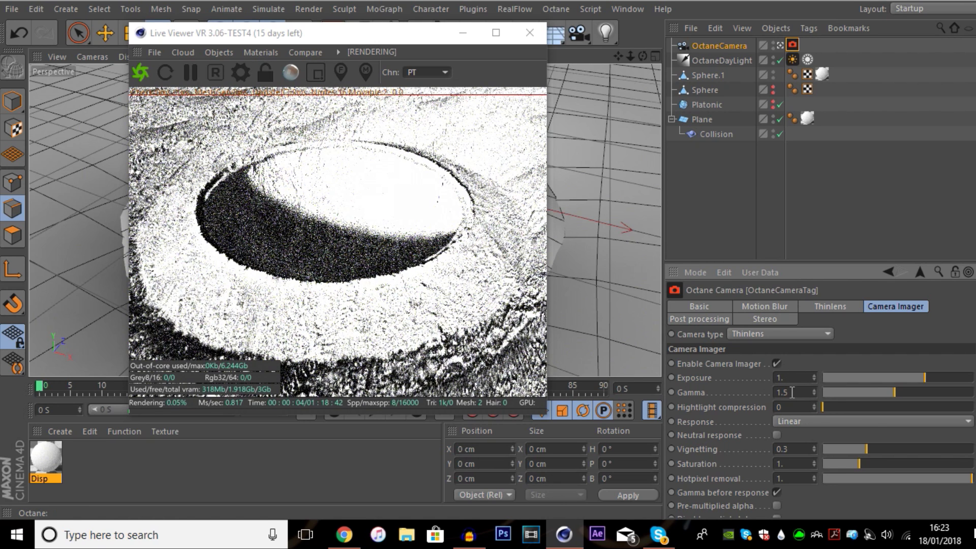
double_click(785, 448)
text(0)
key(Return)
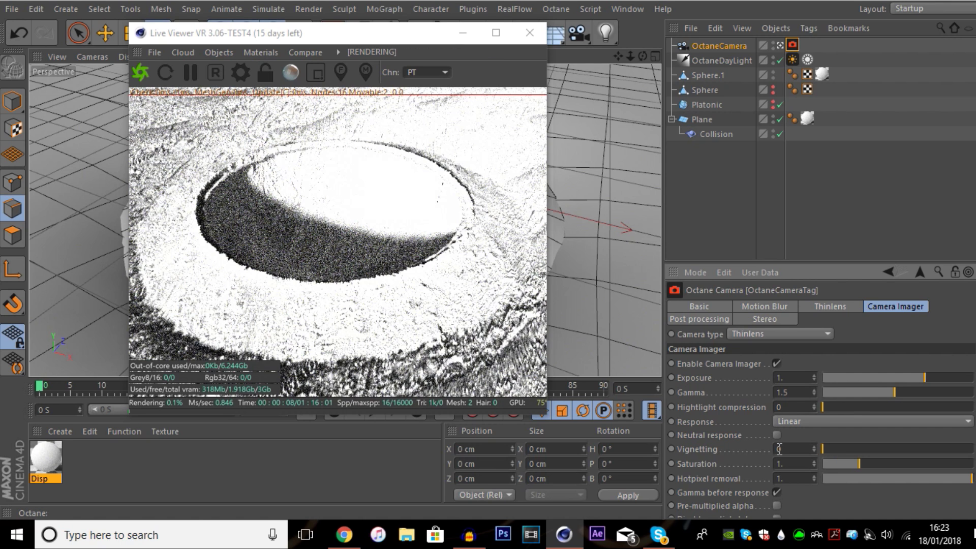
click(792, 59)
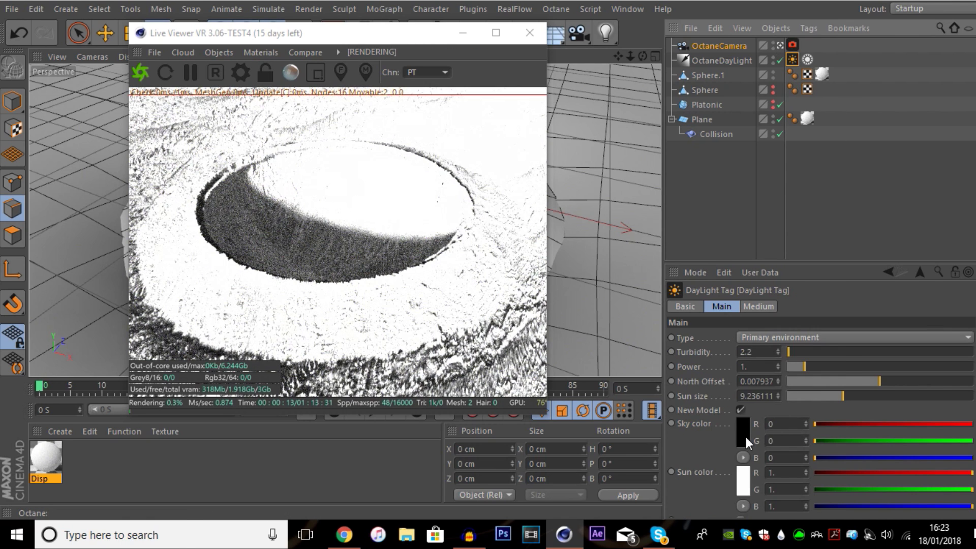
click(745, 435)
click(706, 440)
click(772, 376)
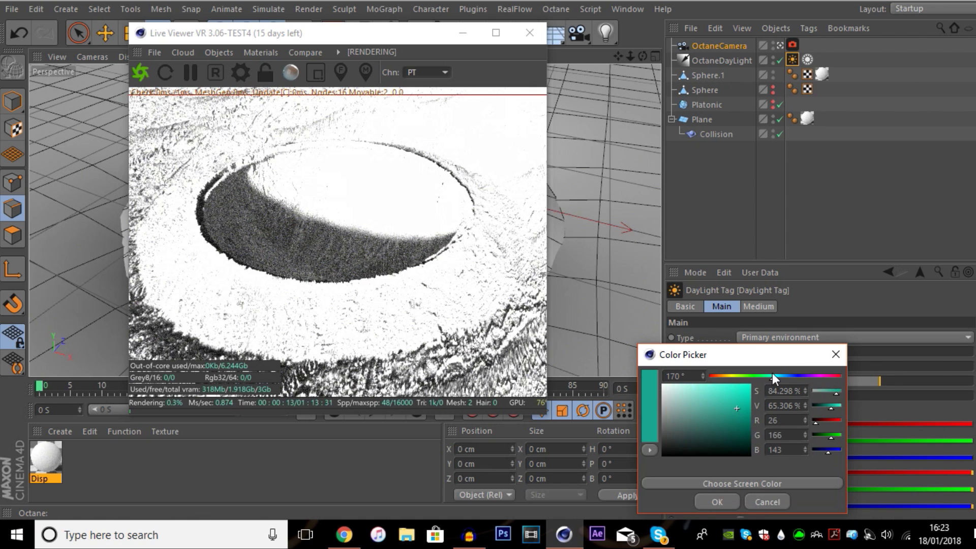
drag(733, 407, 748, 389)
click(783, 374)
click(716, 502)
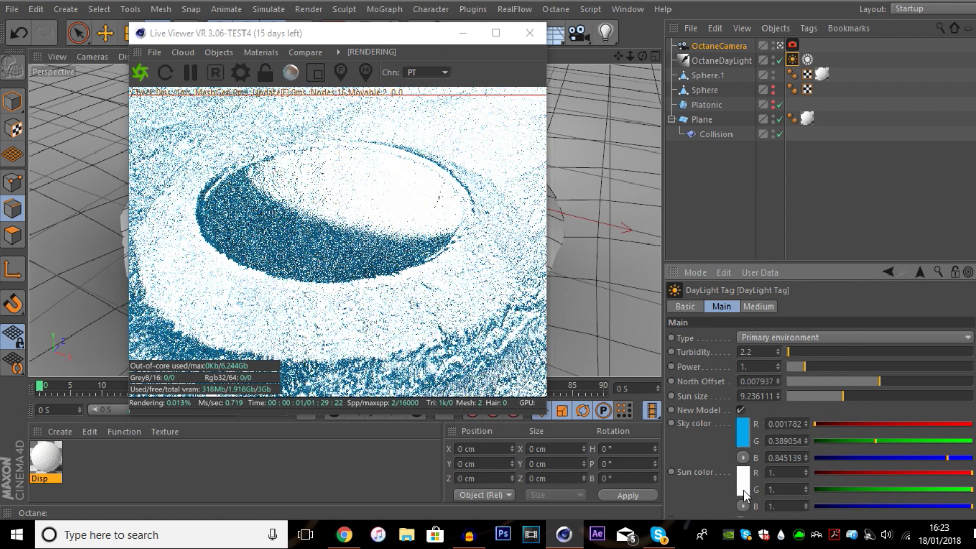
click(743, 490)
click(716, 376)
click(750, 386)
click(719, 508)
key(ctrl+z)
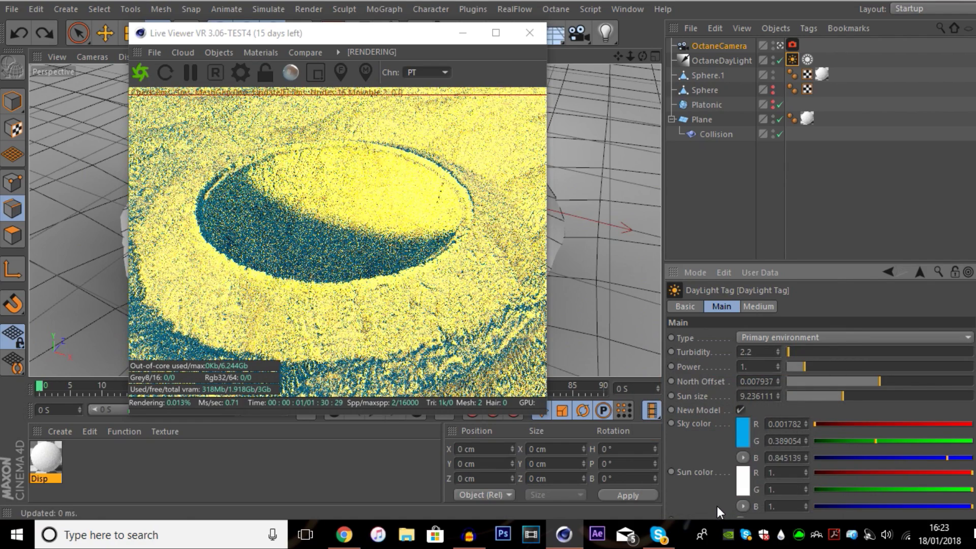
key(ctrl+z)
scroll(821, 412, down, 2)
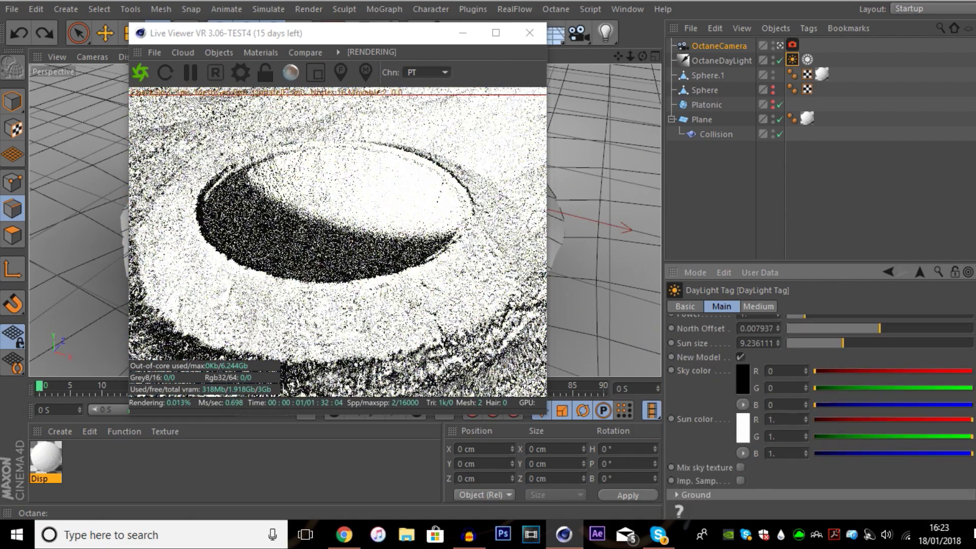
scroll(712, 463, up, 2)
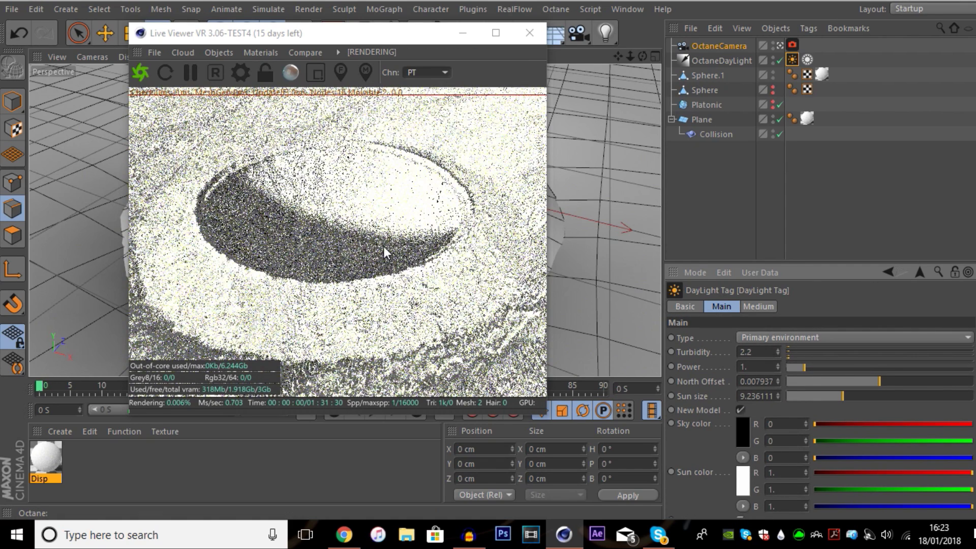
Add an OctaneSky from the Live Viewer and browse for an image file for its Image Texture
click(208, 53)
click(215, 104)
click(847, 362)
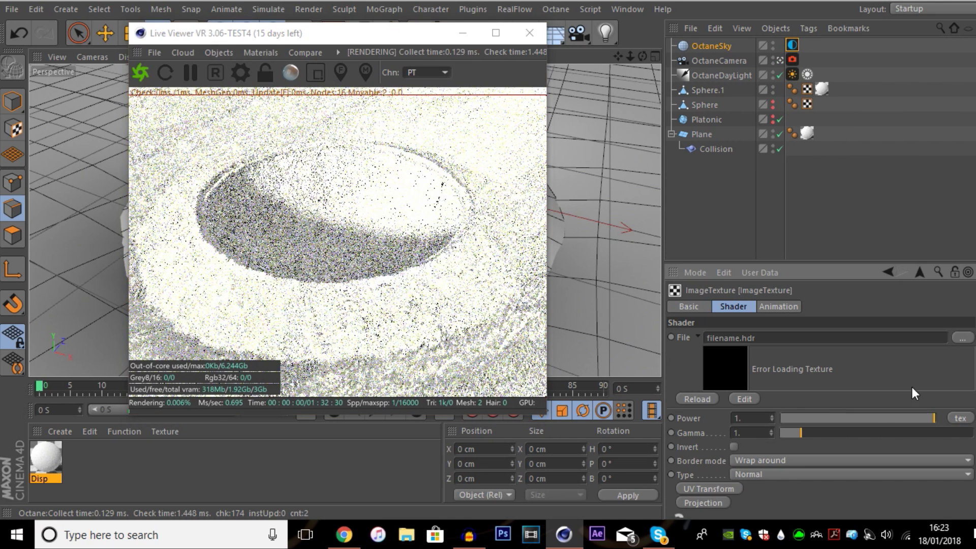
click(962, 338)
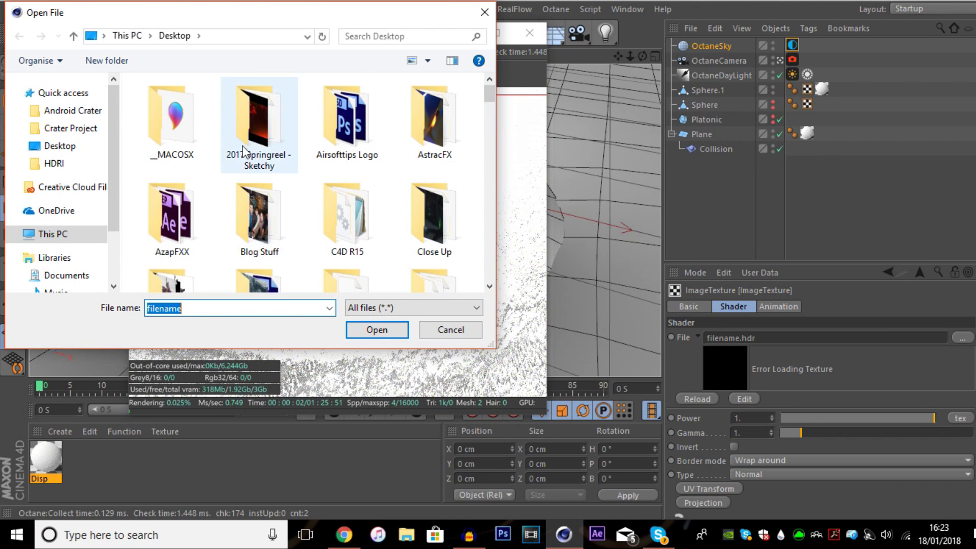
scroll(254, 173, down, 3)
scroll(369, 240, down, 8)
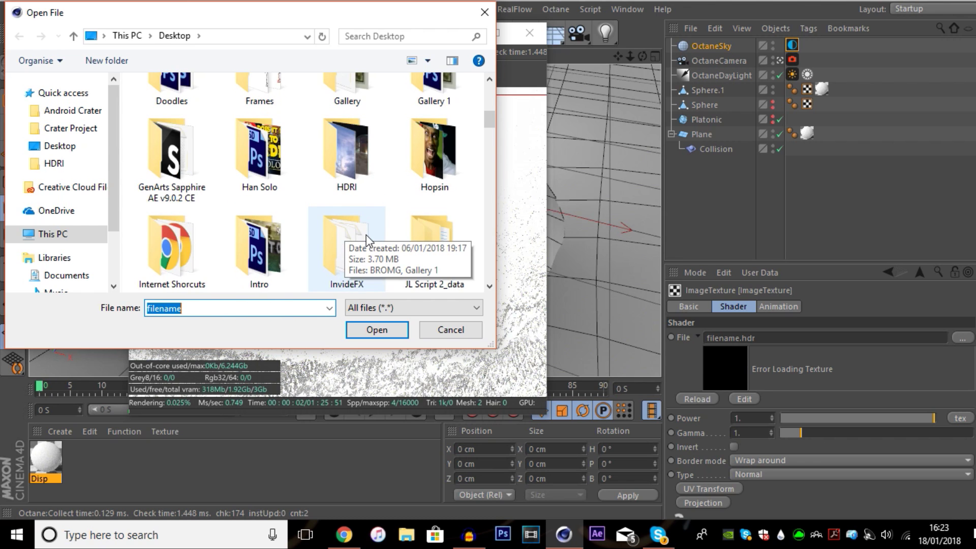
scroll(368, 241, down, 2)
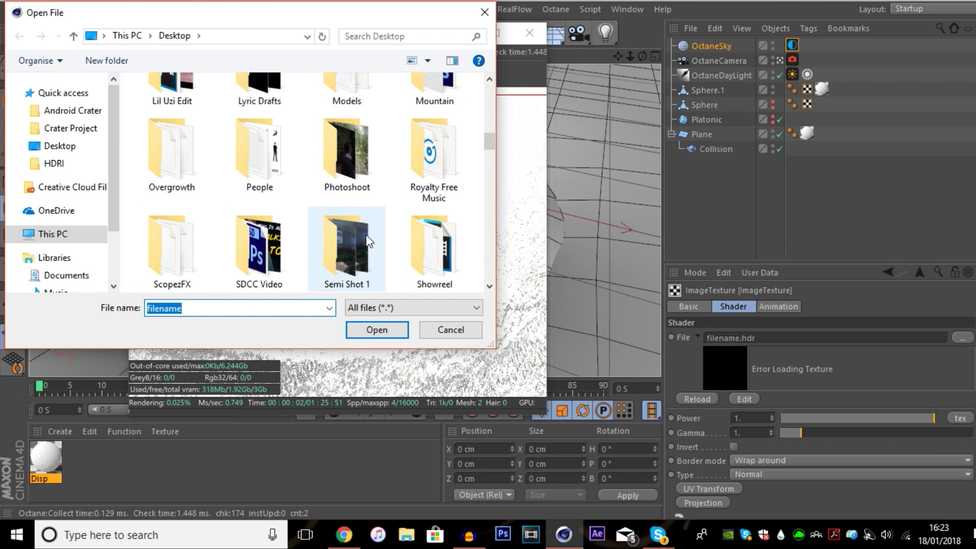
scroll(369, 240, down, 4)
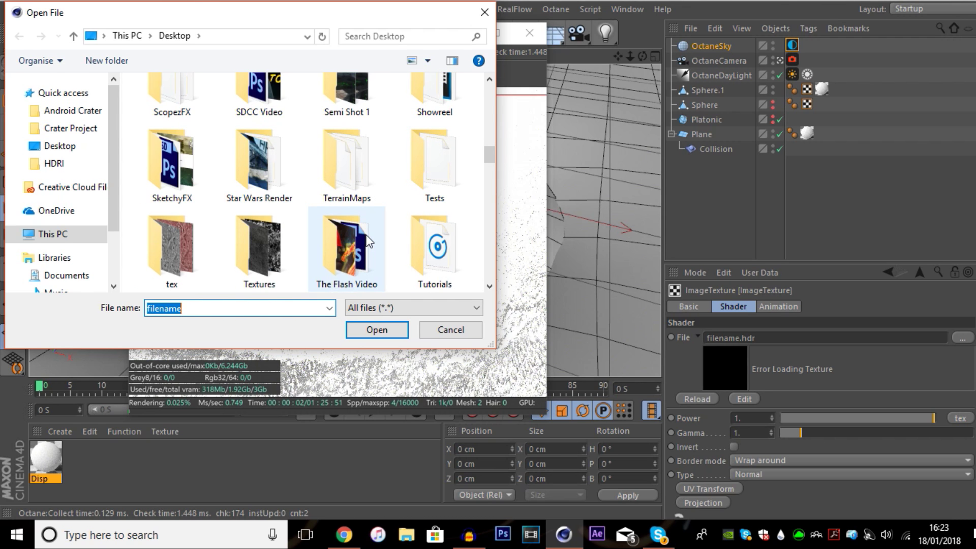
scroll(369, 240, down, 4)
scroll(361, 238, up, 18)
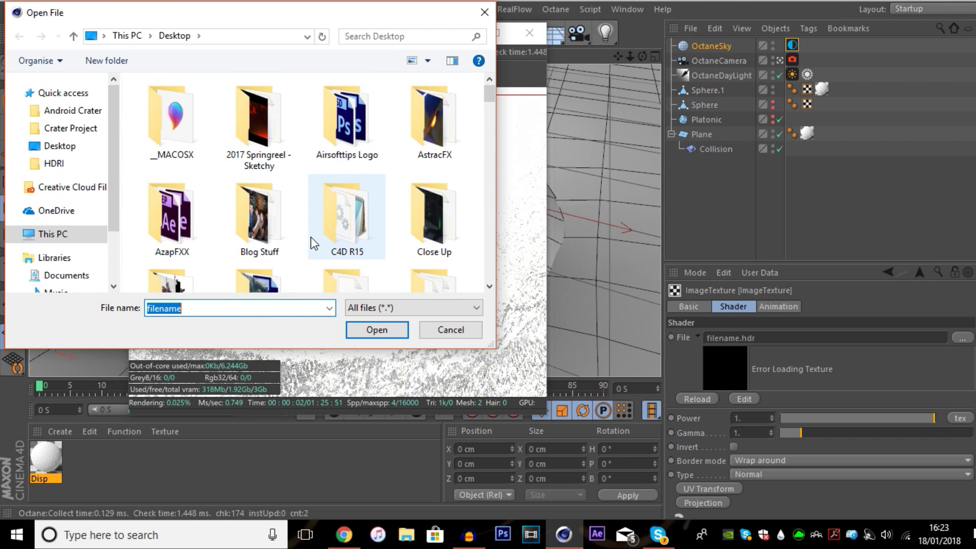
scroll(198, 238, down, 1)
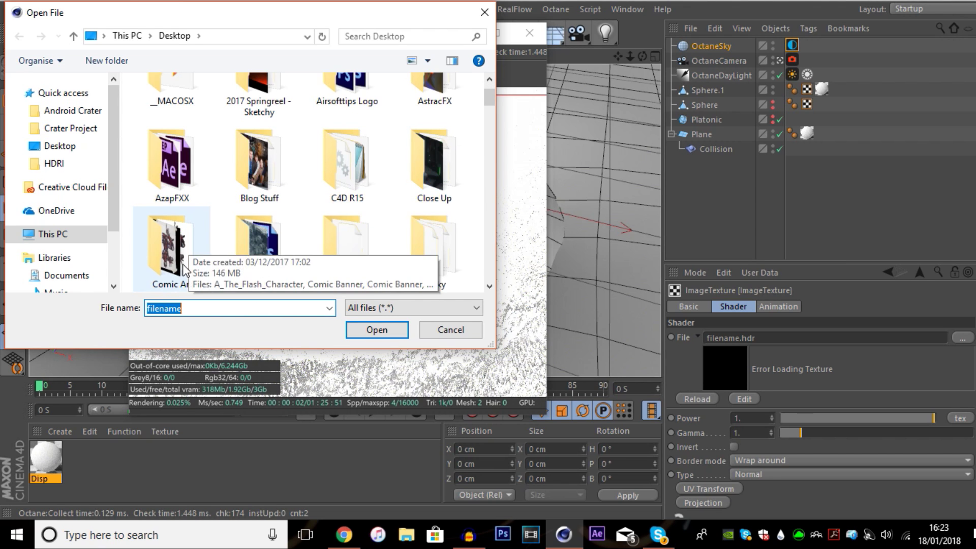
scroll(199, 239, down, 2)
scroll(335, 247, down, 2)
Load HDRI\HdrSkyCloudy004_JPG_6K.jpg as the sky texture without copying it to the project
double_click(348, 223)
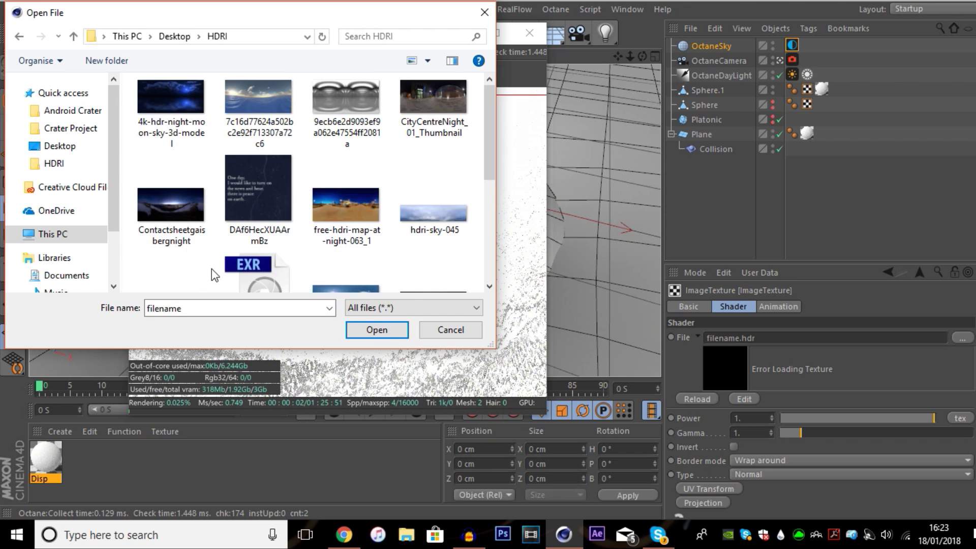
scroll(384, 175, down, 5)
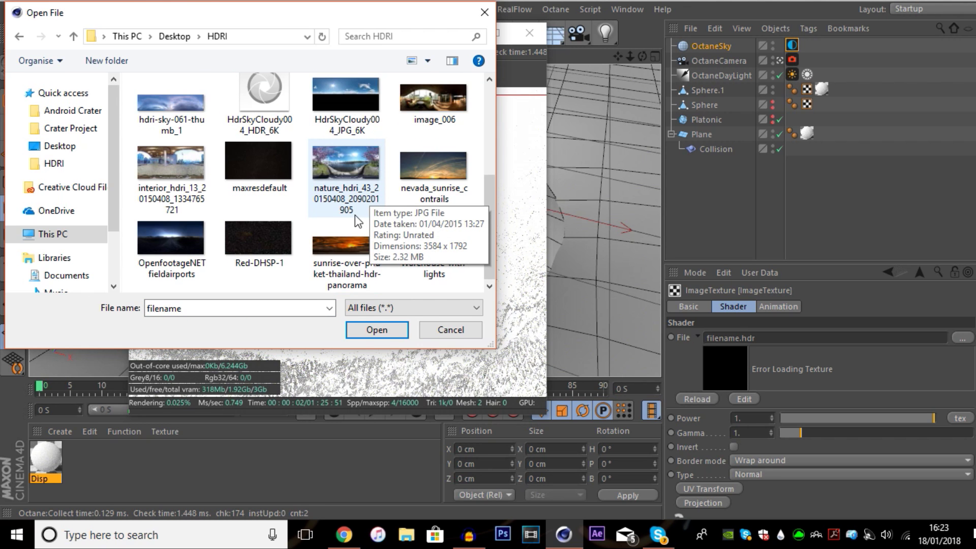
click(366, 105)
click(377, 329)
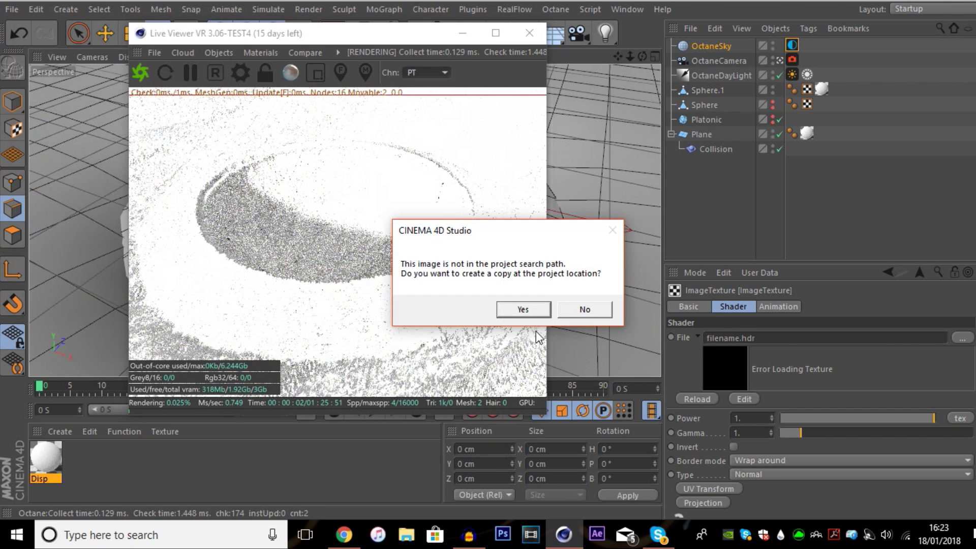
click(580, 310)
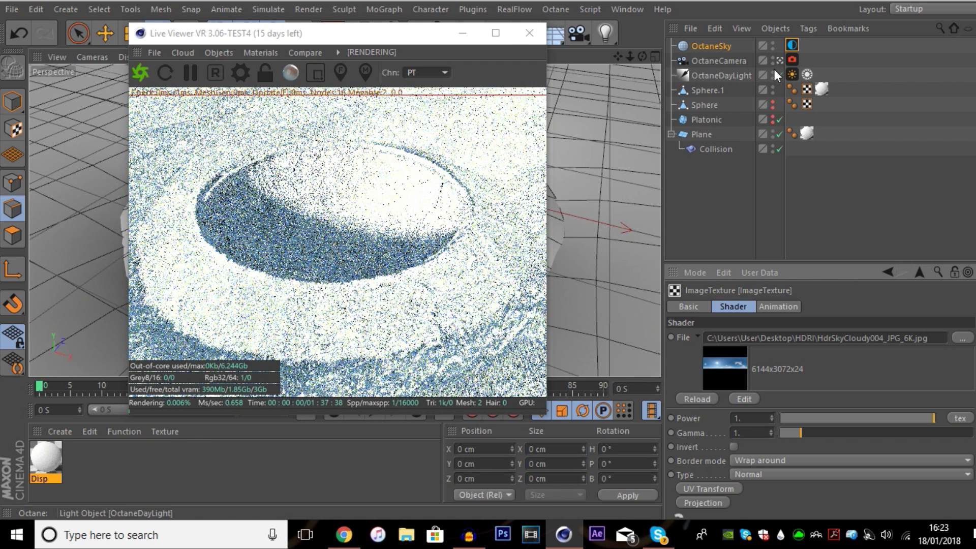
click(792, 74)
scroll(730, 471, down, 2)
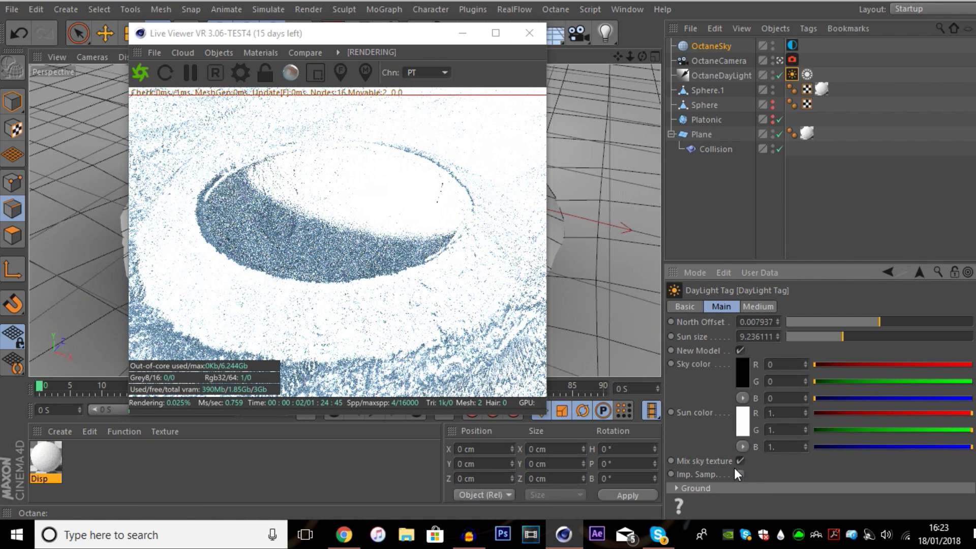
click(792, 45)
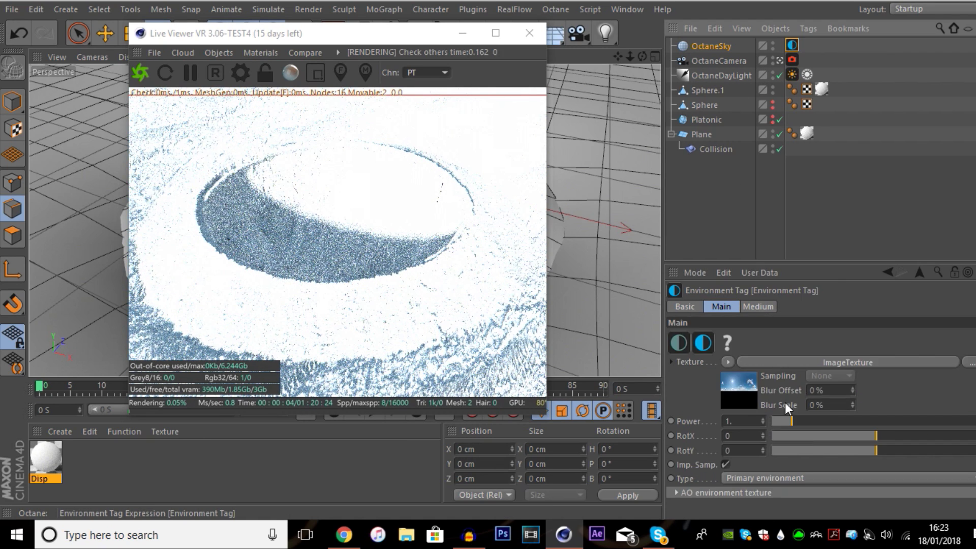
Try the 4k-hdr-night-moon-sky image and then the interior HDRI as the sky texture
click(725, 391)
click(965, 337)
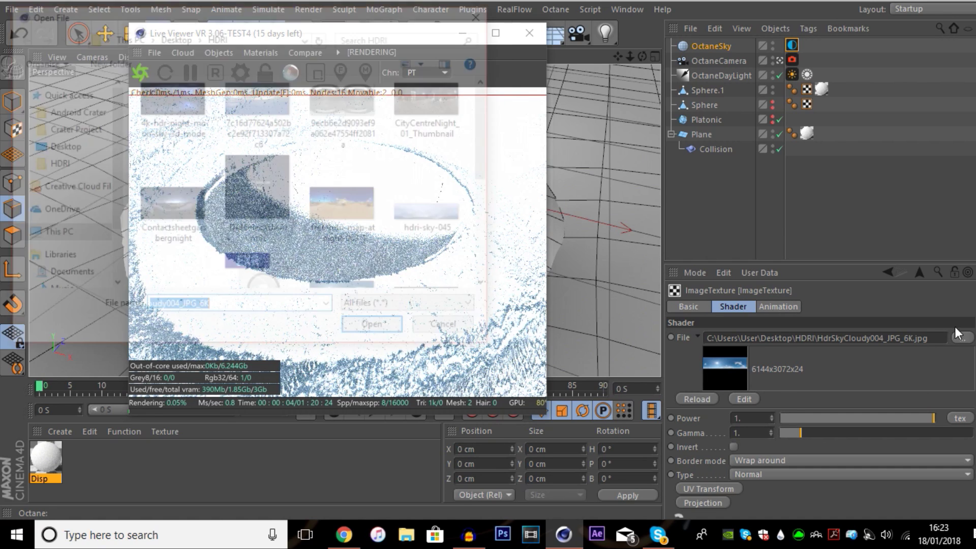
click(185, 125)
click(375, 331)
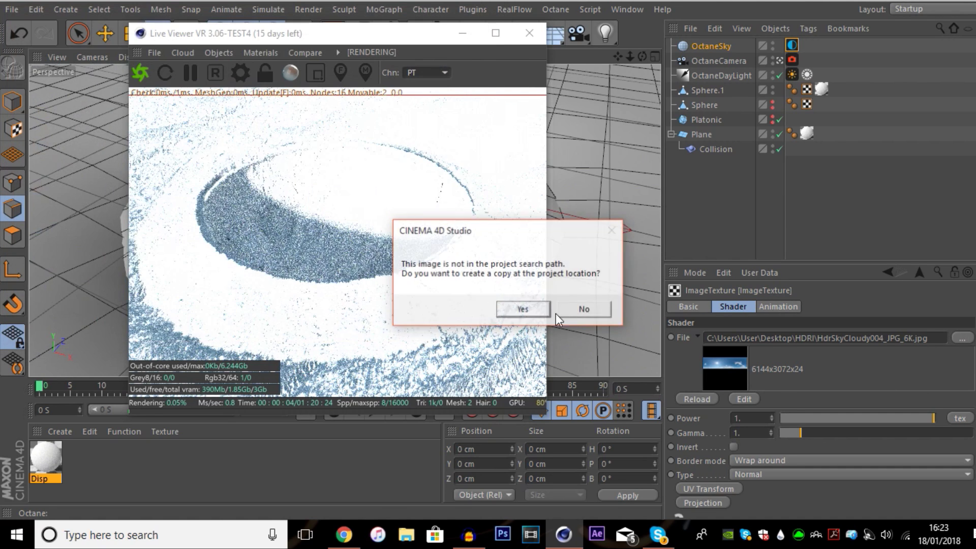
click(599, 312)
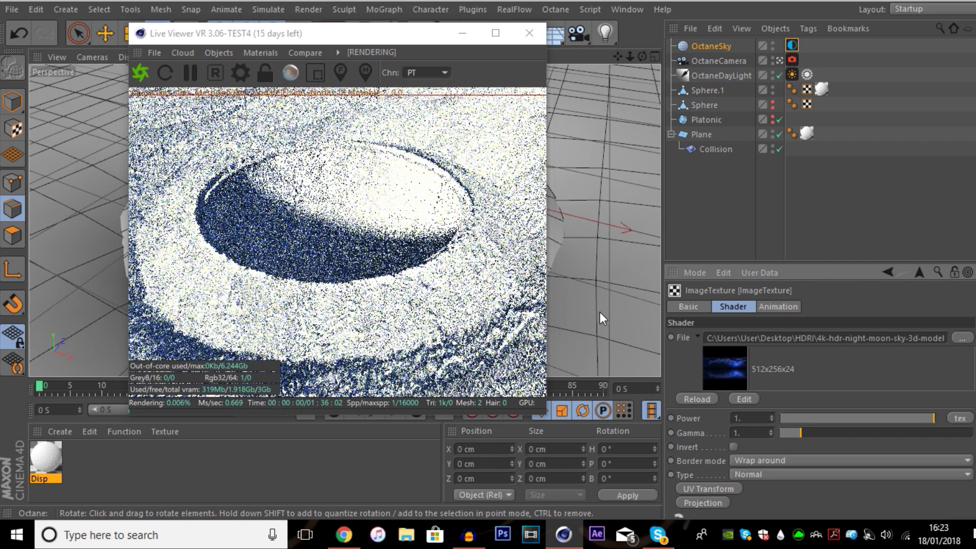
click(963, 339)
scroll(352, 228, down, 5)
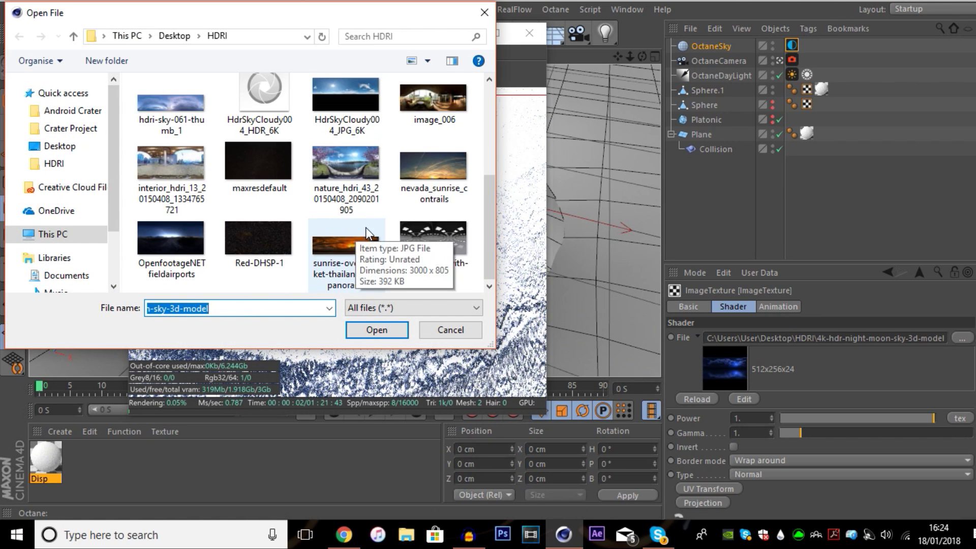
click(171, 162)
click(376, 330)
click(599, 311)
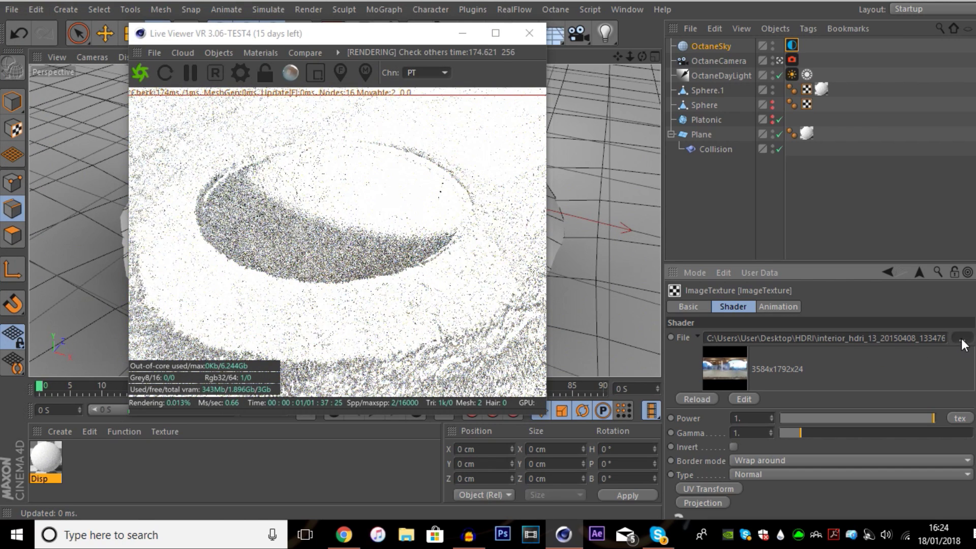
Try hdri-sky-045, then settle on hdri-sky-061-thumb_1.jpg, declining the copy to project
click(961, 339)
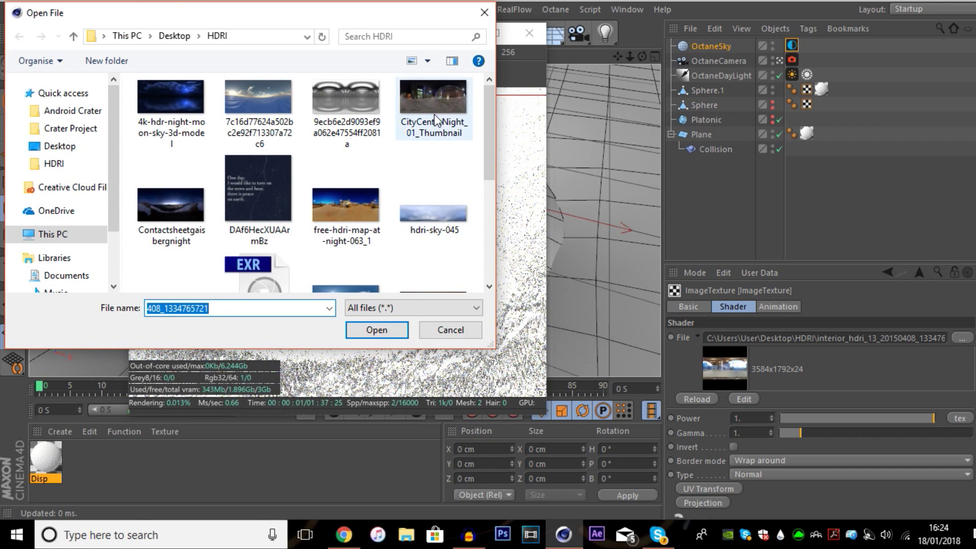
click(431, 197)
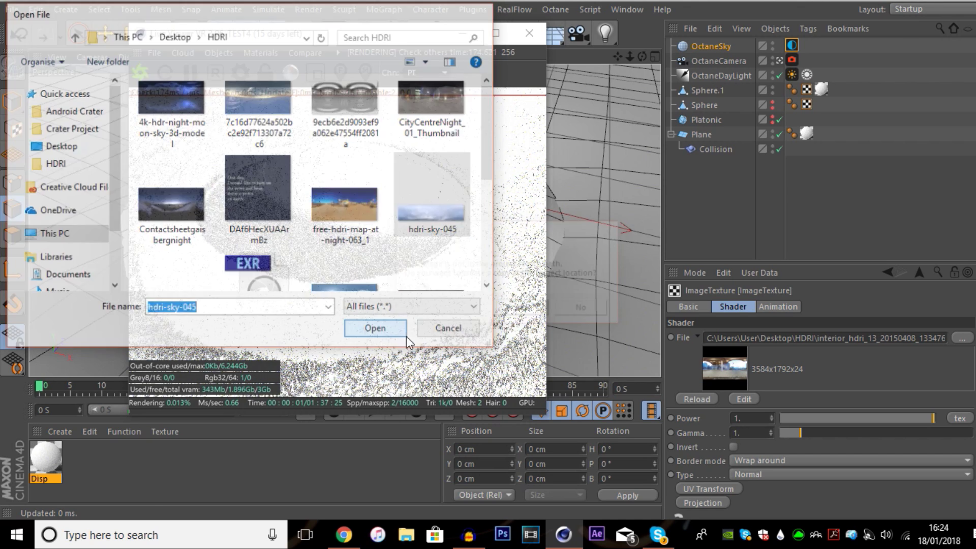
click(377, 330)
click(585, 307)
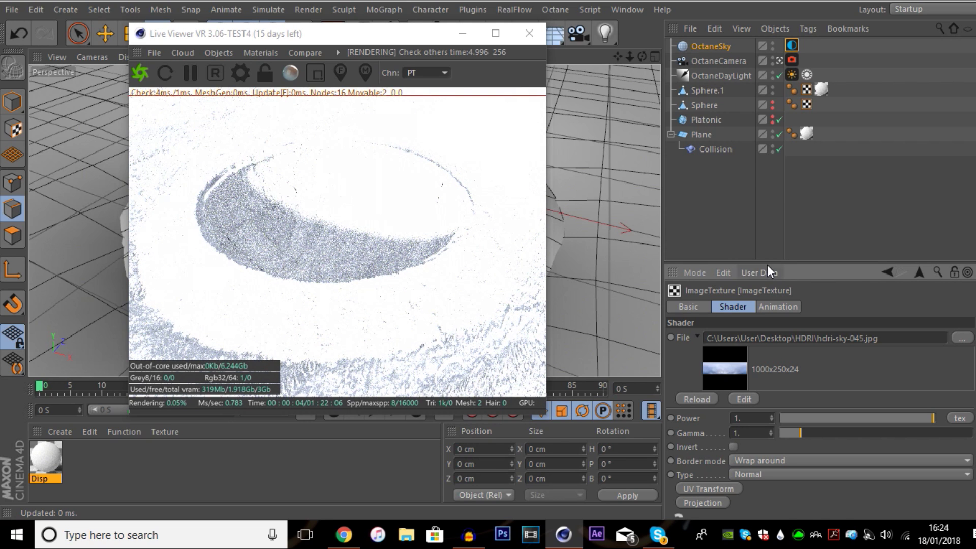
click(966, 339)
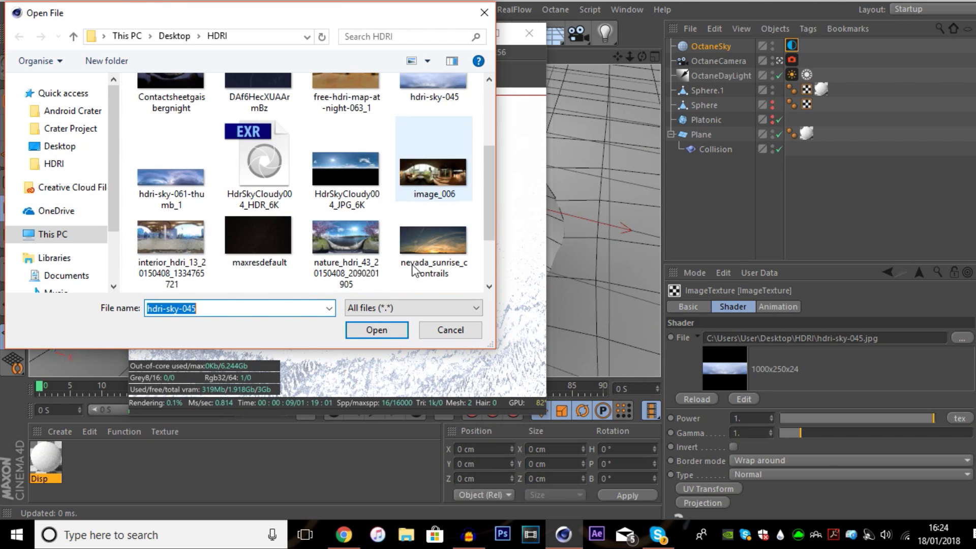
click(175, 198)
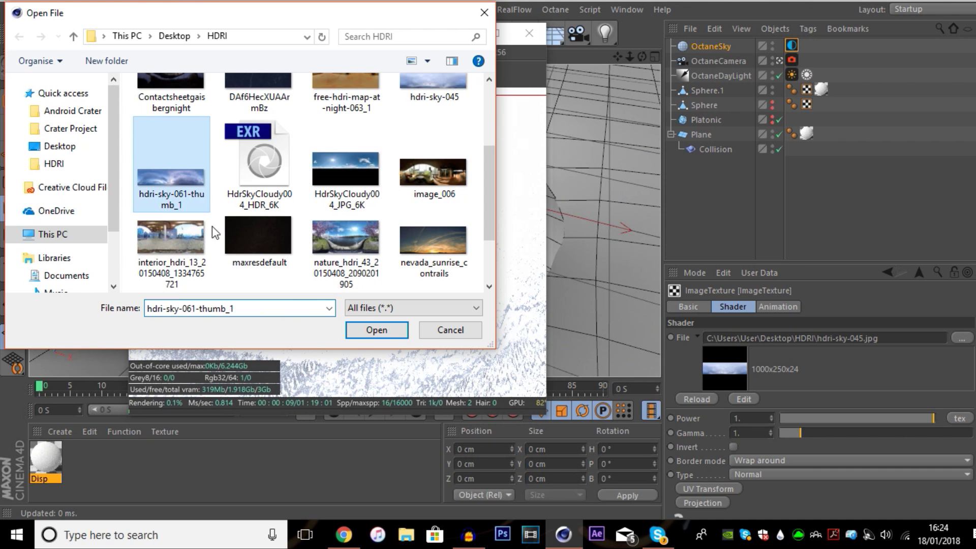
click(385, 329)
click(584, 310)
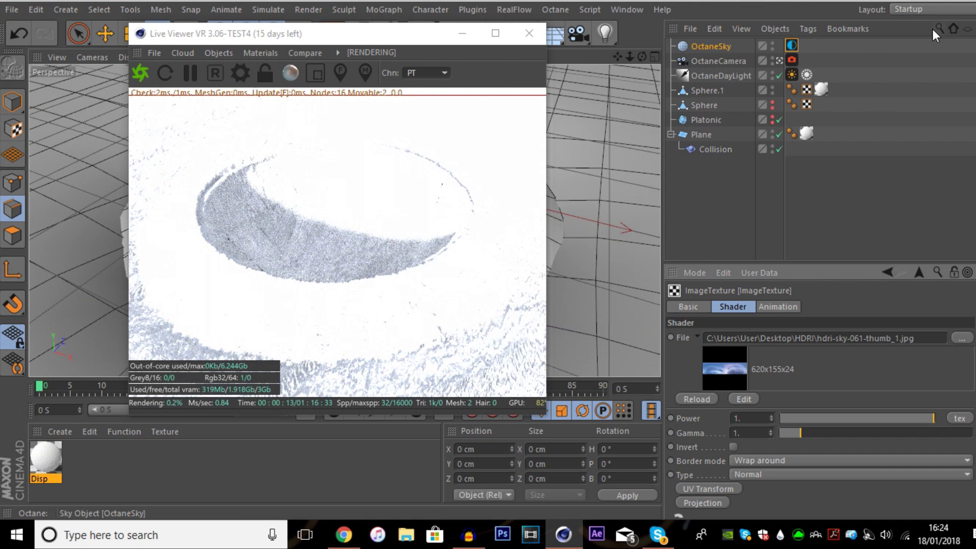
Lower the Octane camera's exposure to about 0.457 and gamma from 1.5 to about 1.18
click(792, 59)
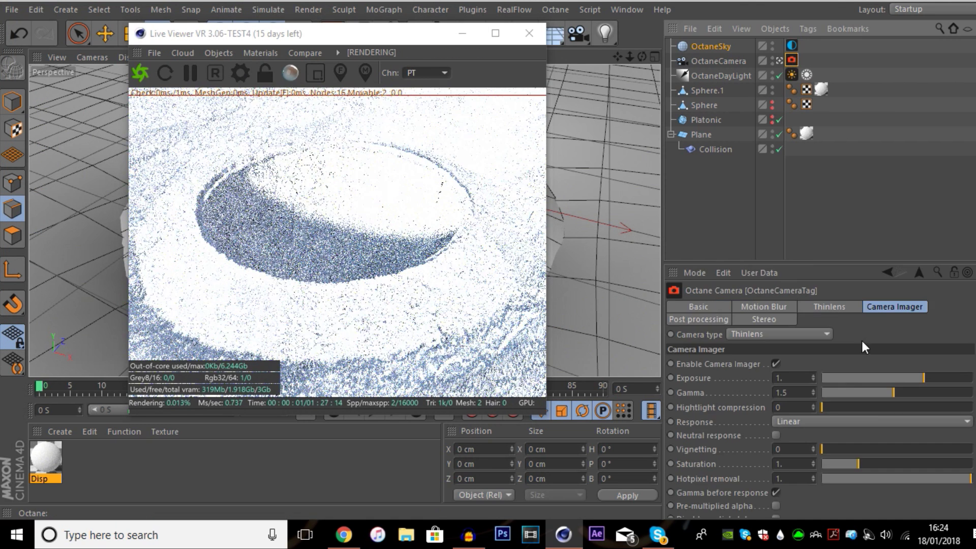
click(913, 377)
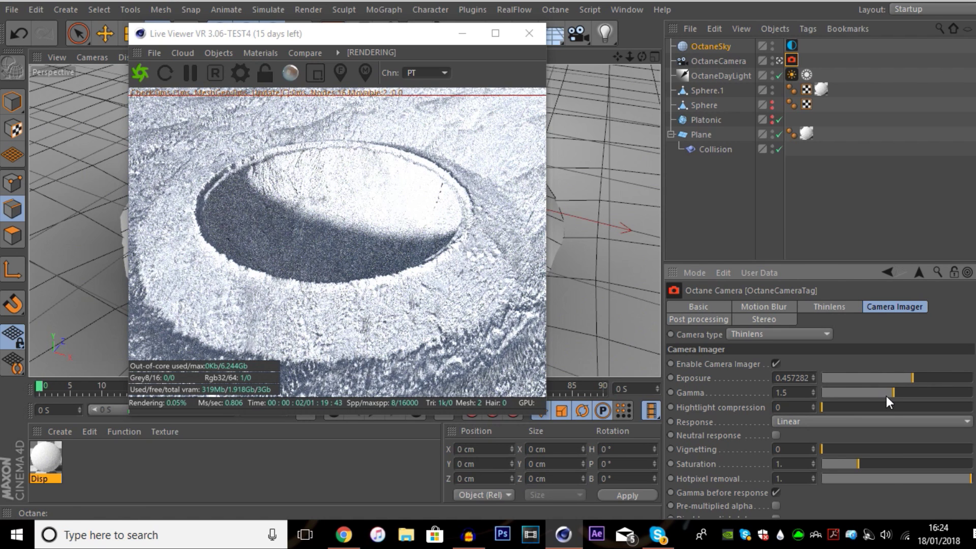
drag(890, 393, 888, 393)
click(699, 165)
drag(345, 34, 727, 132)
click(707, 91)
Move the live render window aside and raise Sphere.1 slightly along Y
drag(523, 125, 553, 138)
drag(699, 153, 725, 171)
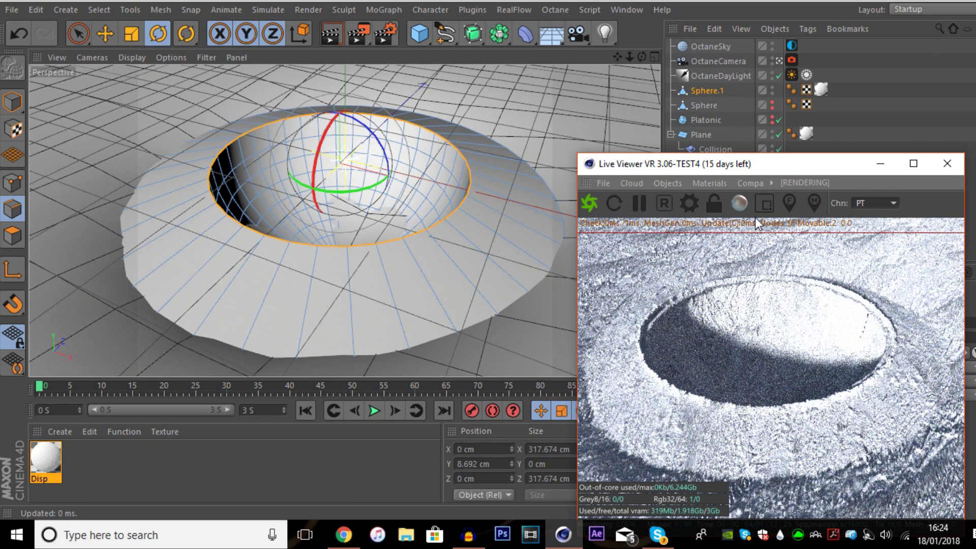
drag(745, 168, 766, 156)
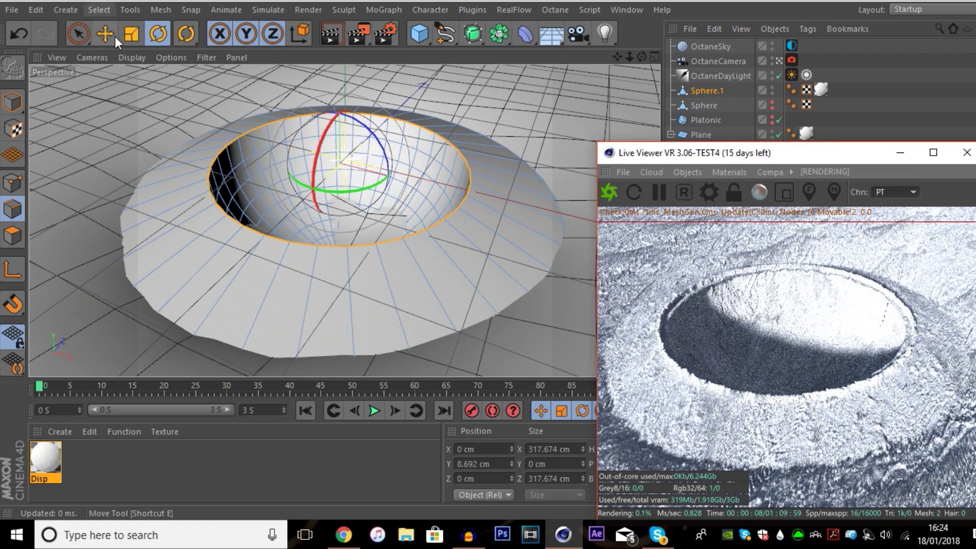
click(104, 33)
drag(338, 103, 339, 102)
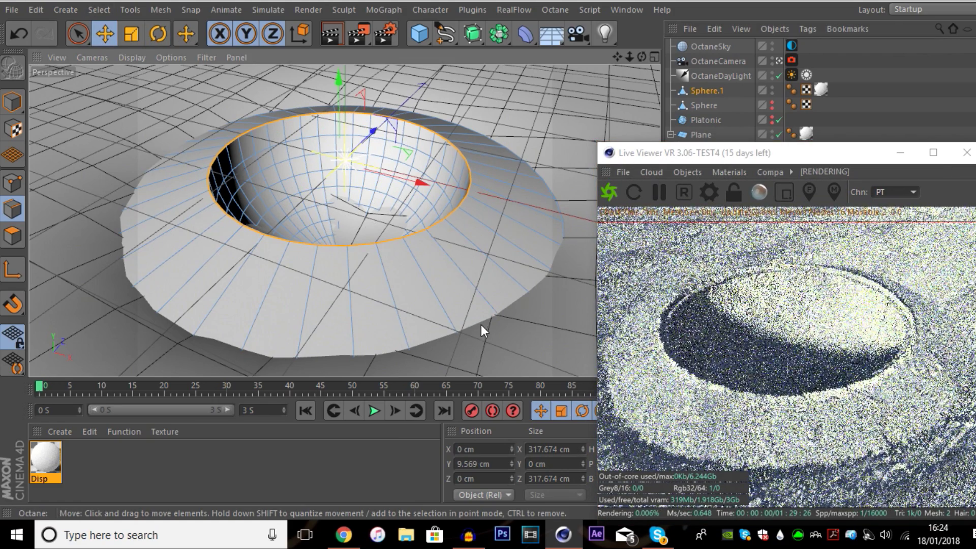
Loop-select the crater's outer edge ring, scale it out to about 618 cm, and lower it along Y
key(u)
key(l)
click(470, 285)
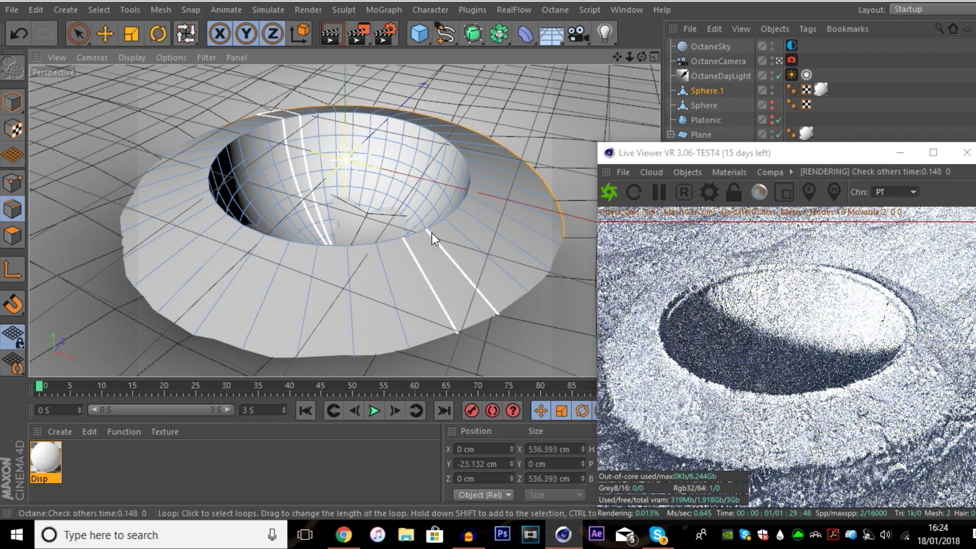
click(105, 34)
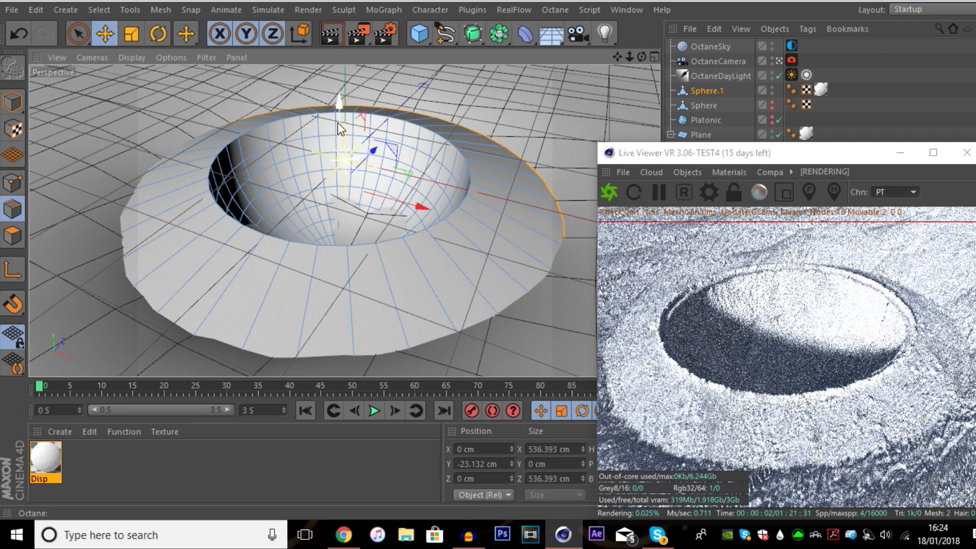
drag(339, 123, 340, 104)
key(t)
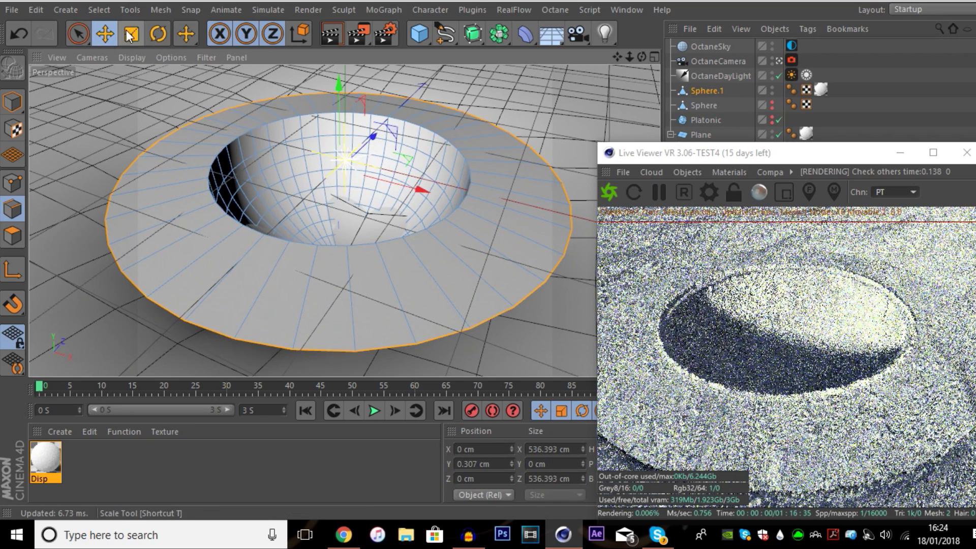
drag(103, 118, 251, 81)
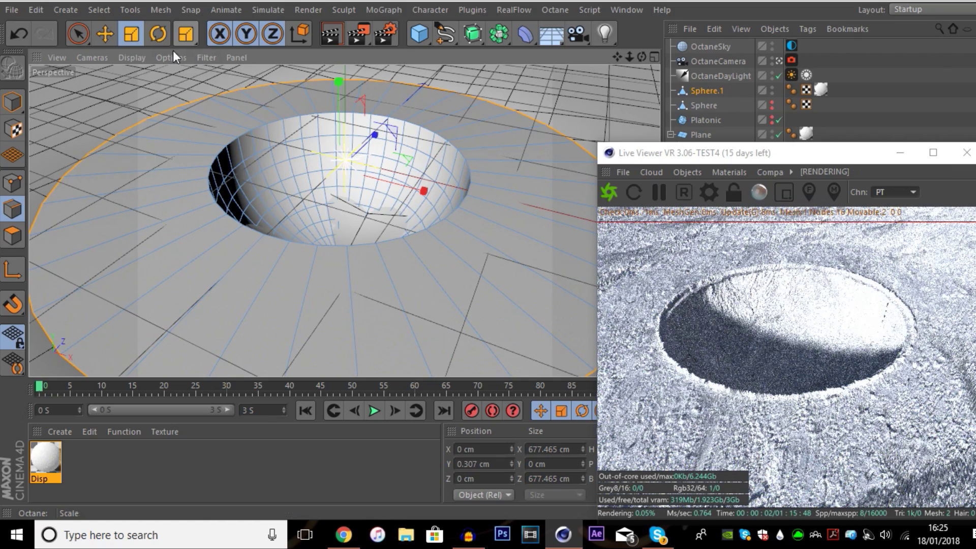
drag(170, 71, 110, 75)
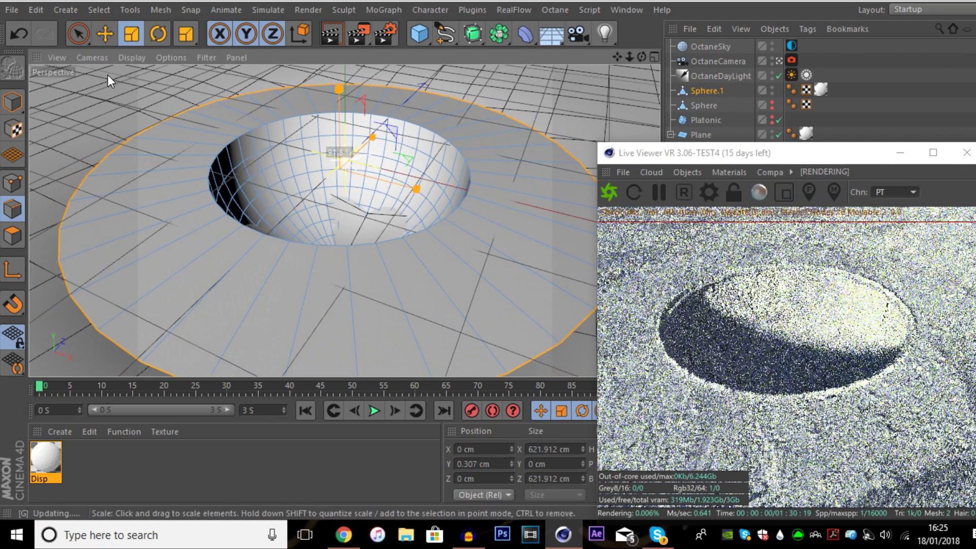
key(e)
drag(337, 84, 342, 107)
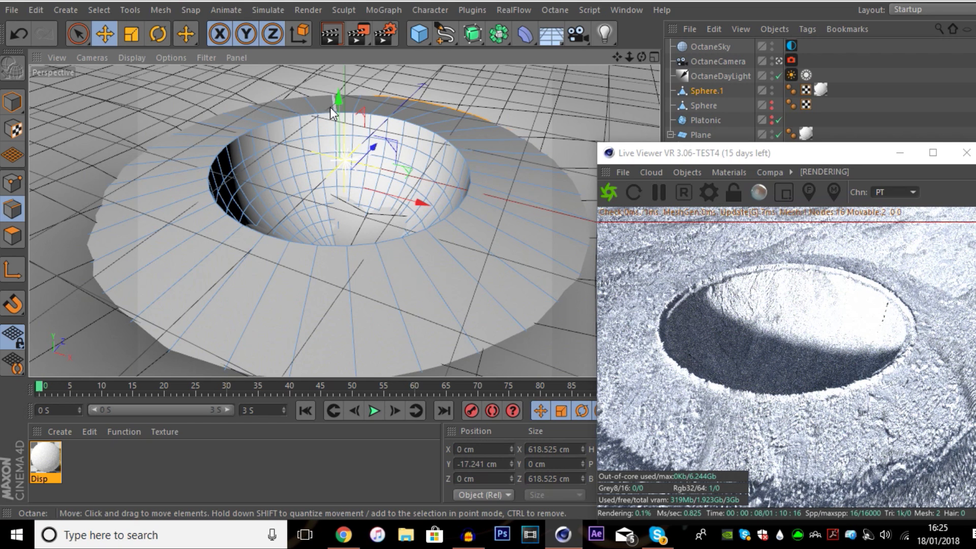
click(855, 77)
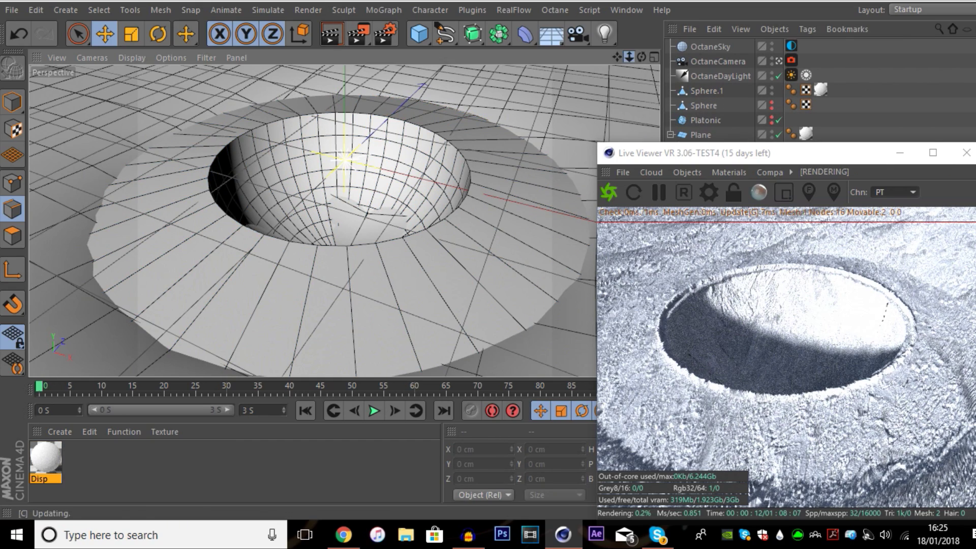
Minimize the Live Viewer and reselect the Collision deformer
drag(715, 150, 275, 100)
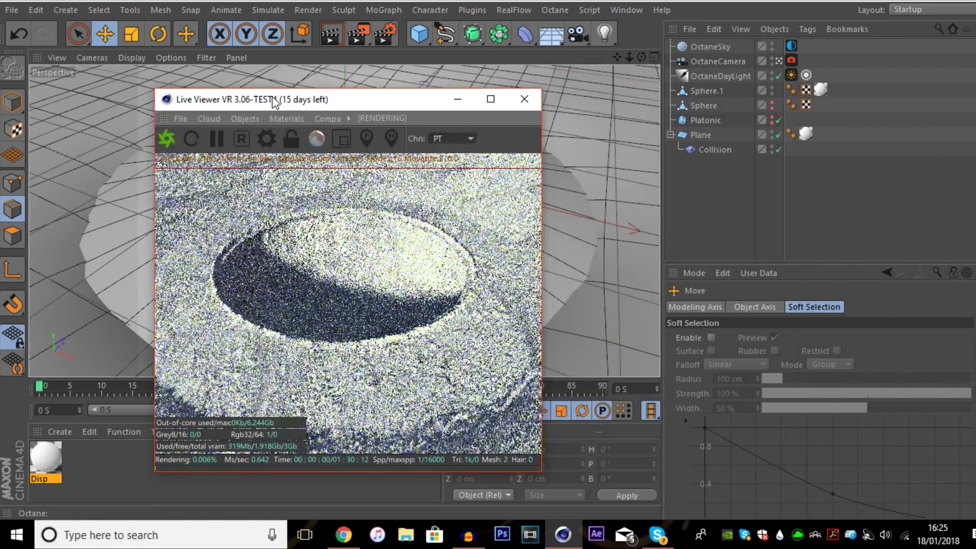
click(457, 99)
click(717, 149)
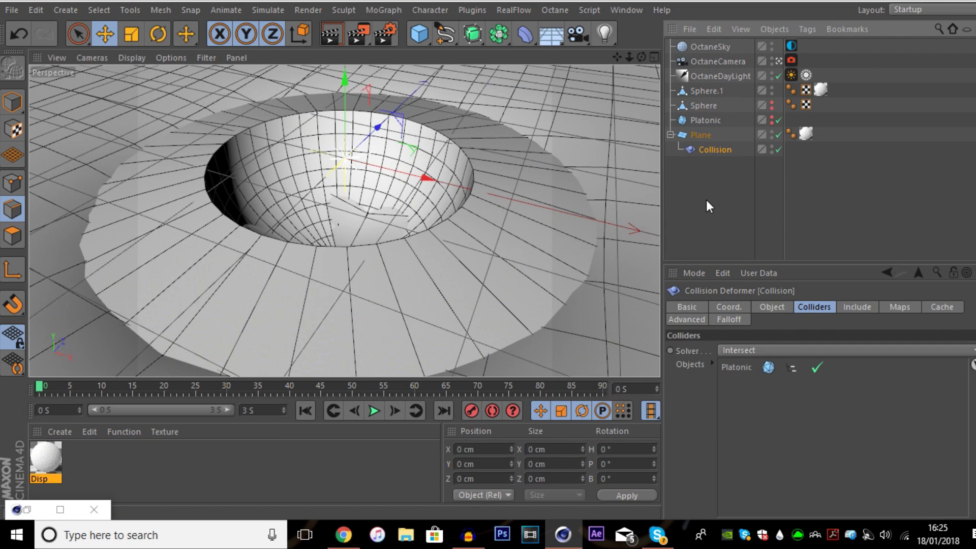
click(706, 203)
click(694, 148)
Create a new sphere, move it along Y, and scale it down to about 168 cm
click(419, 33)
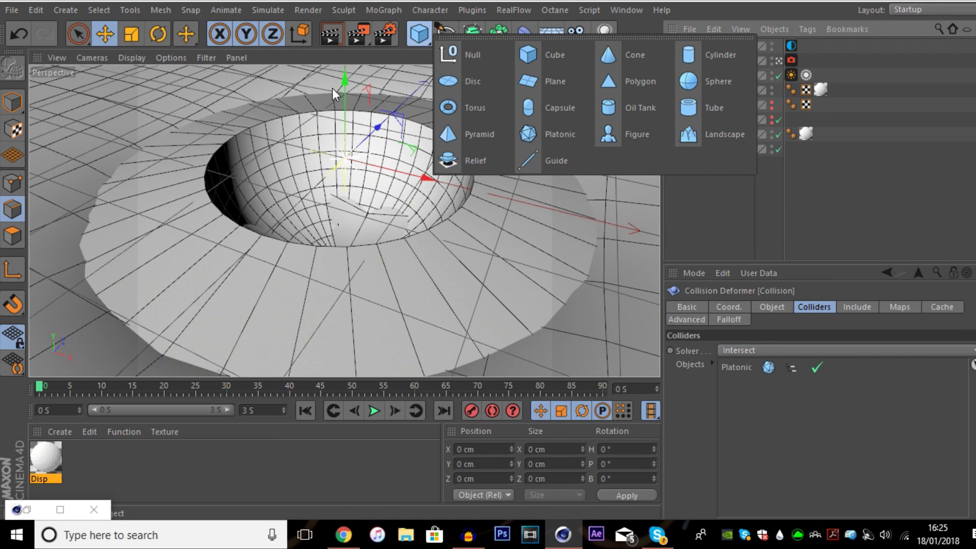
click(707, 81)
drag(345, 101, 343, 115)
click(131, 33)
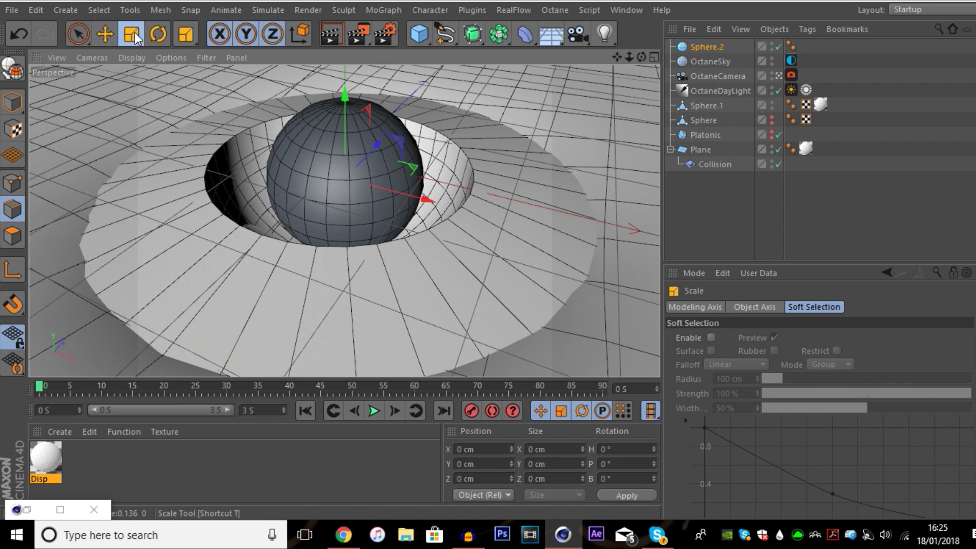
click(13, 104)
drag(511, 141, 432, 158)
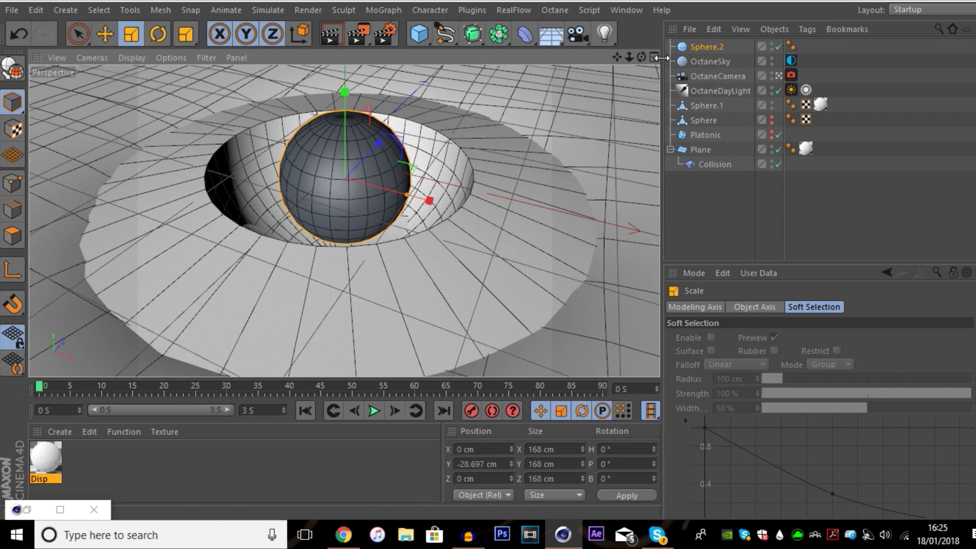
Check placement in the top view and shrink Sphere.2 to about 79 cm radius
click(654, 58)
click(654, 58)
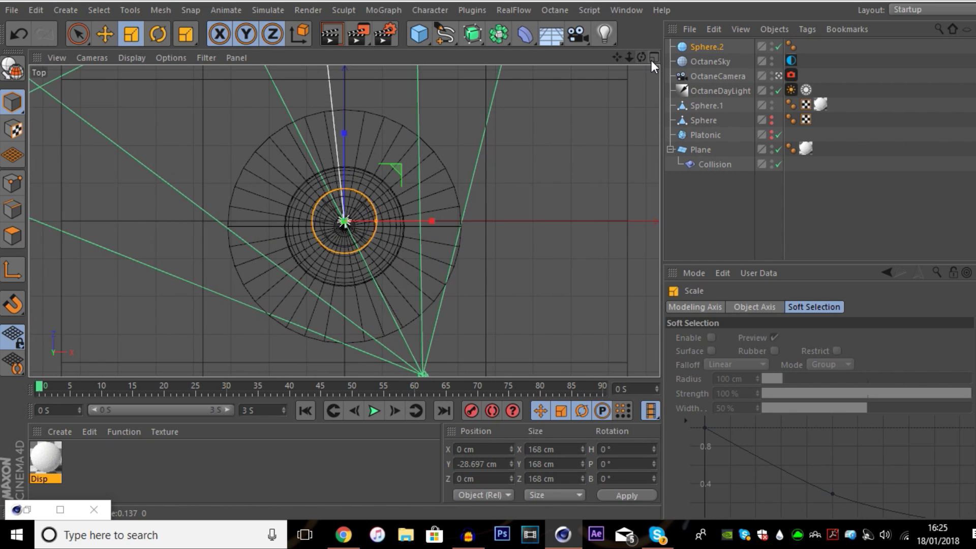
click(654, 58)
click(336, 56)
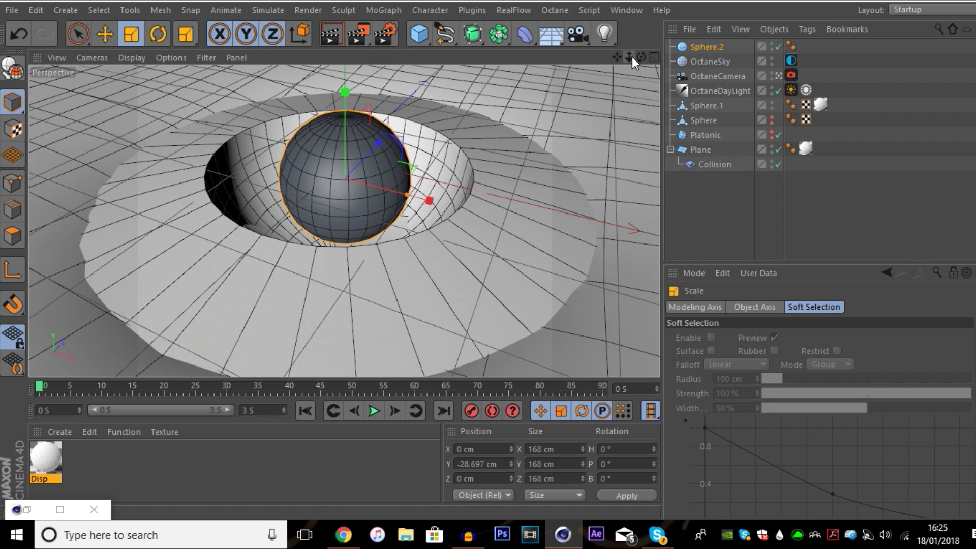
click(712, 50)
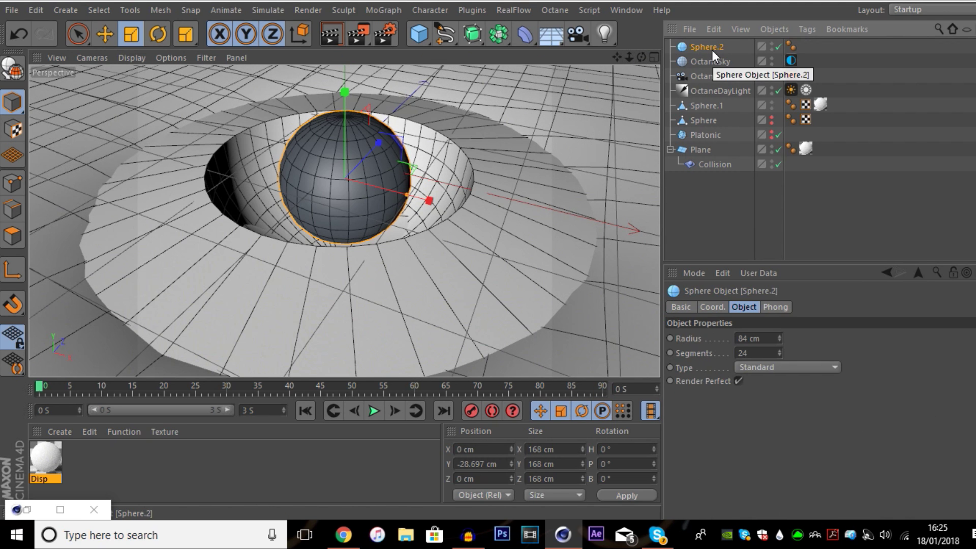
drag(337, 135, 471, 157)
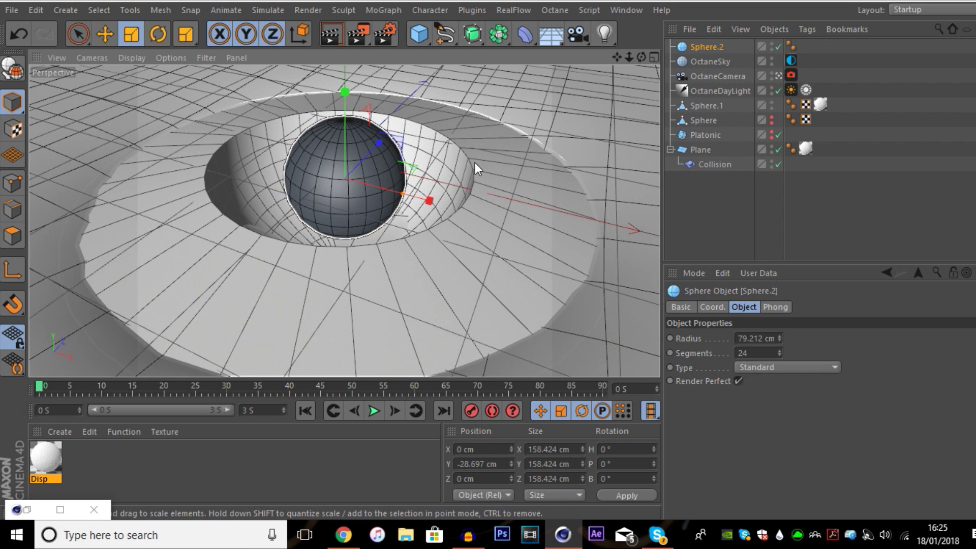
click(697, 150)
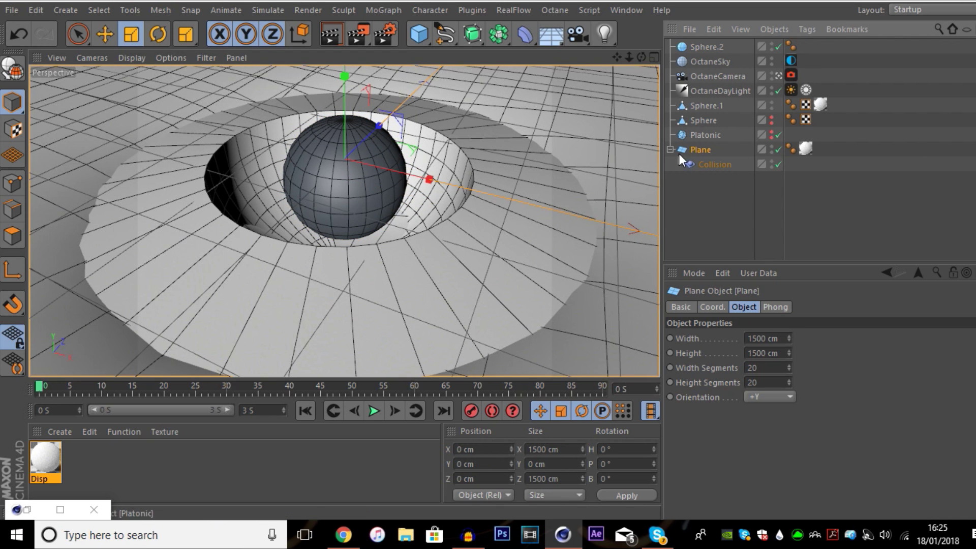
click(698, 46)
Add Sphere.2 as a Collision collider and push it down through the plane
click(709, 165)
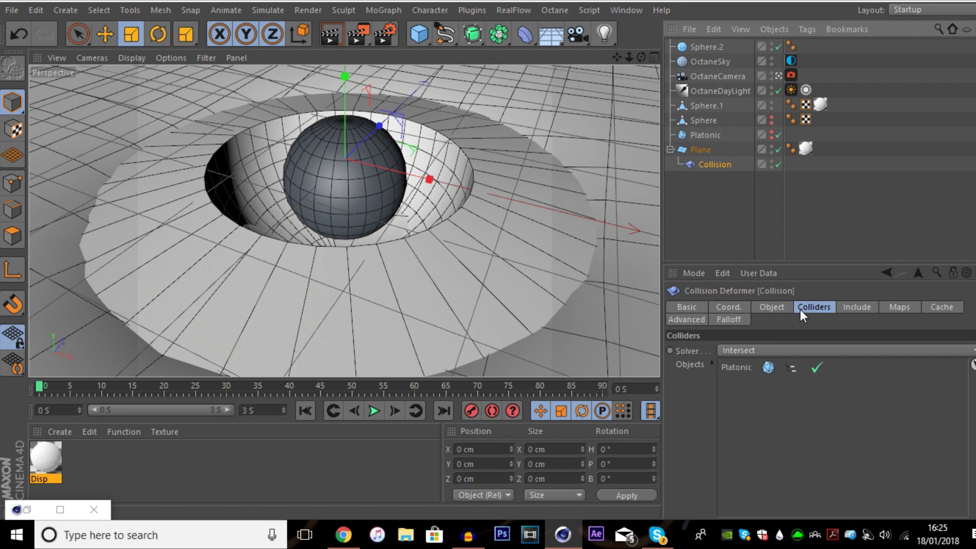
drag(704, 44, 800, 455)
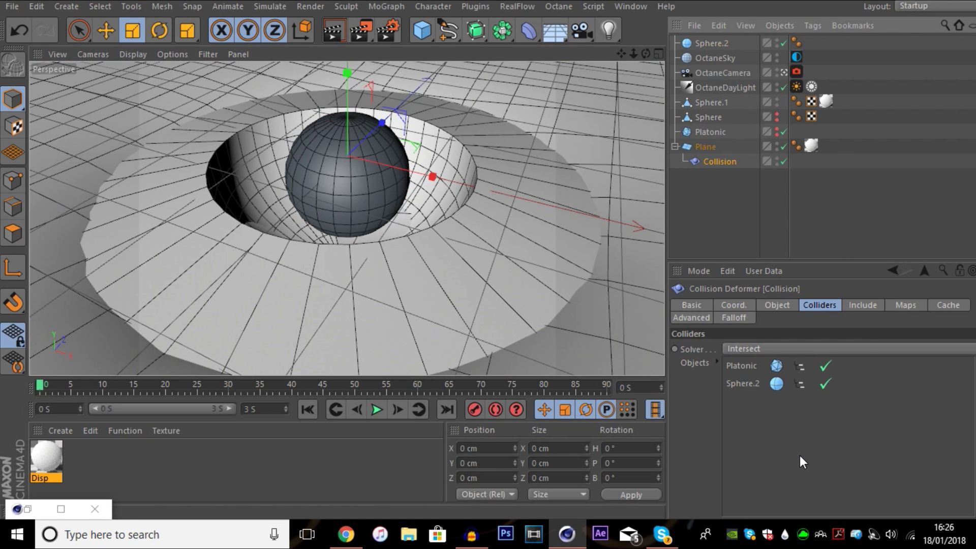
click(701, 46)
click(103, 31)
drag(401, 206, 501, 205)
Shrink Sphere.2 to about 112 cm and shift it up to the crater's left side
click(132, 30)
drag(529, 109, 316, 117)
click(106, 30)
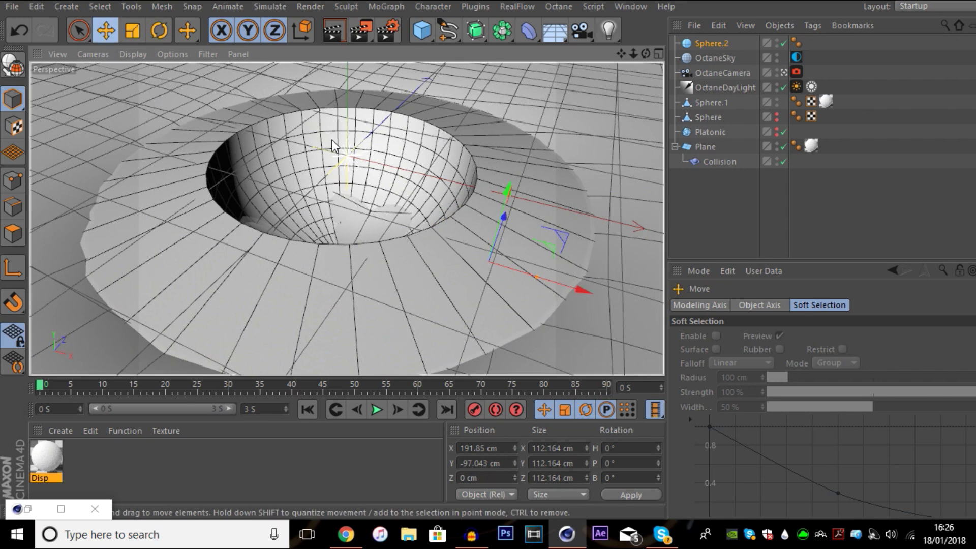
mouse_move(513, 224)
mouse_down()
mouse_move(511, 159)
mouse_move(507, 206)
mouse_up()
drag(521, 261, 231, 169)
drag(197, 126, 199, 111)
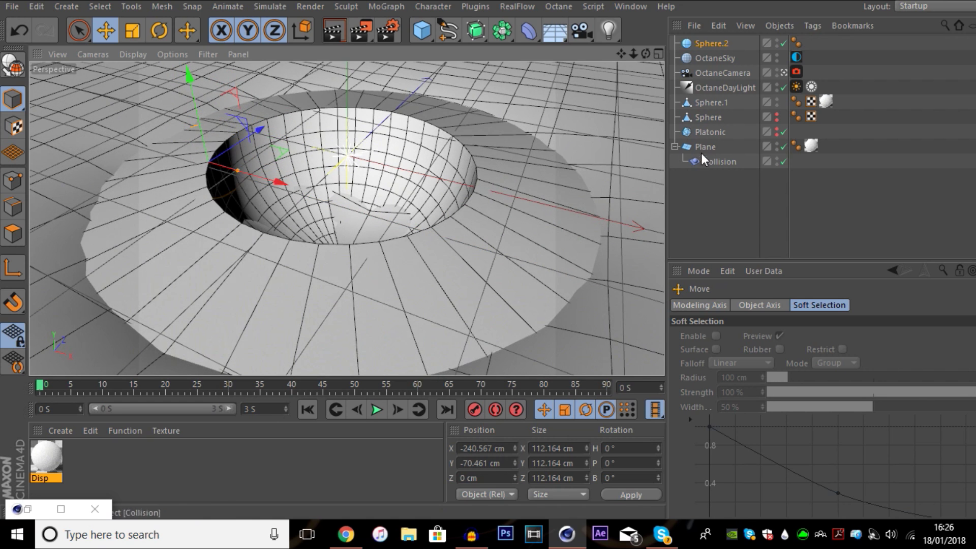
Resize the Platonic collider to about 441 cm and raise it slightly
click(710, 132)
key(t)
mouse_move(495, 112)
mouse_down()
mouse_move(474, 113)
mouse_move(483, 113)
mouse_up()
click(96, 33)
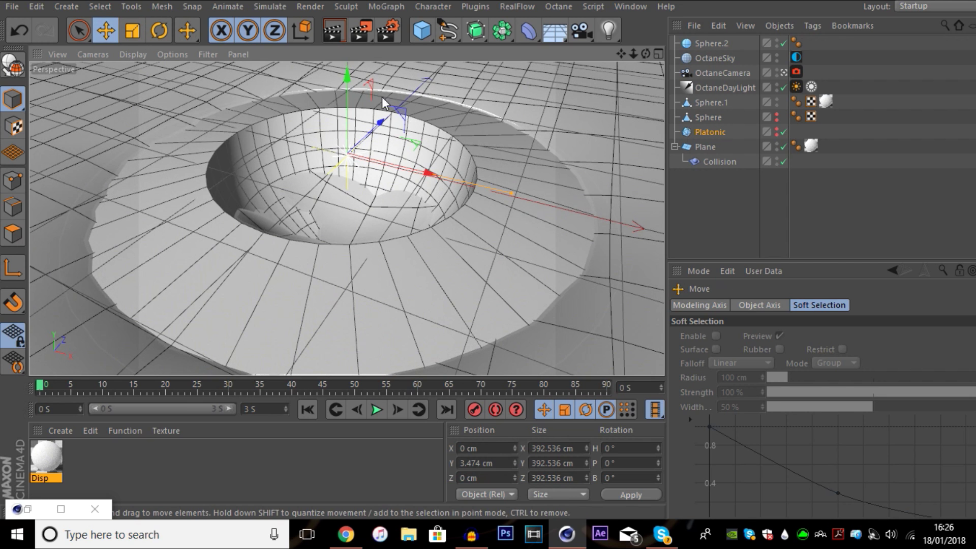
mouse_move(343, 81)
mouse_down()
mouse_move(344, 93)
mouse_move(346, 81)
mouse_up()
click(122, 28)
mouse_move(178, 112)
mouse_down()
mouse_move(199, 109)
mouse_move(208, 93)
mouse_move(177, 113)
mouse_up()
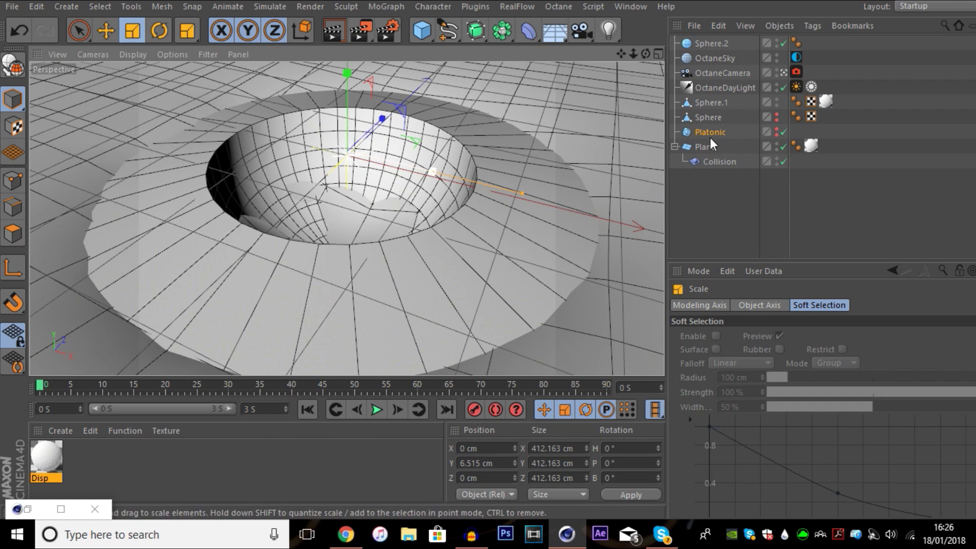
Move Sphere.2 along Z and X until it cuts into the crater rim
click(709, 44)
key(e)
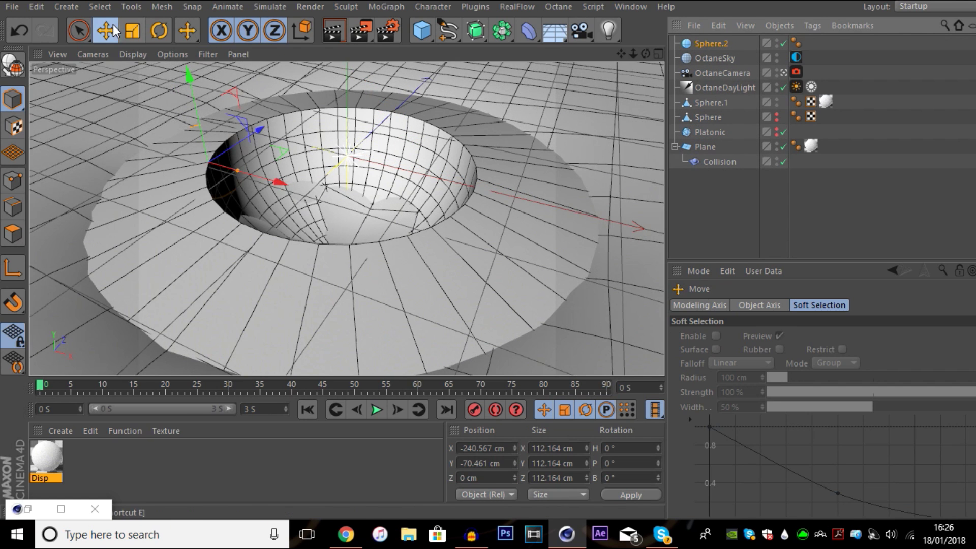
drag(200, 135, 376, 86)
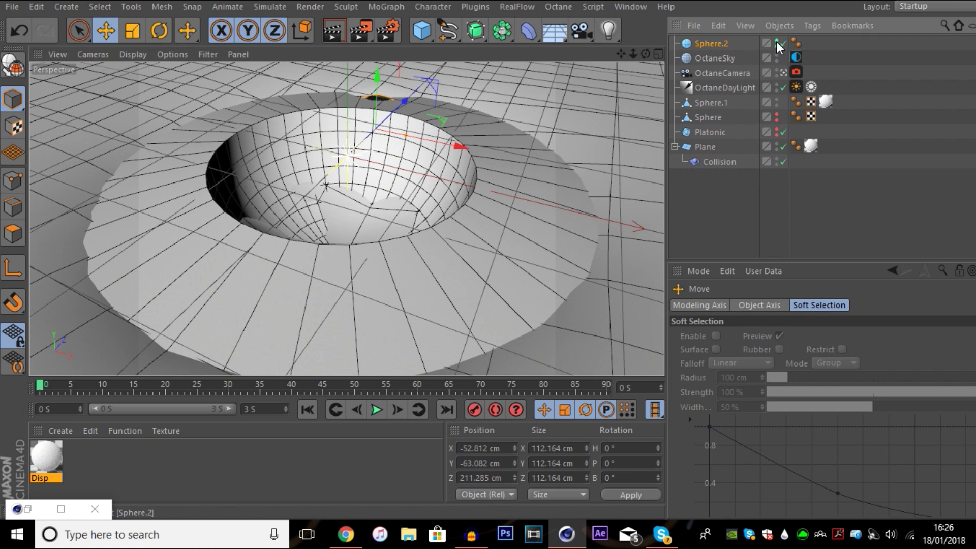
drag(404, 101, 255, 185)
drag(299, 279, 407, 262)
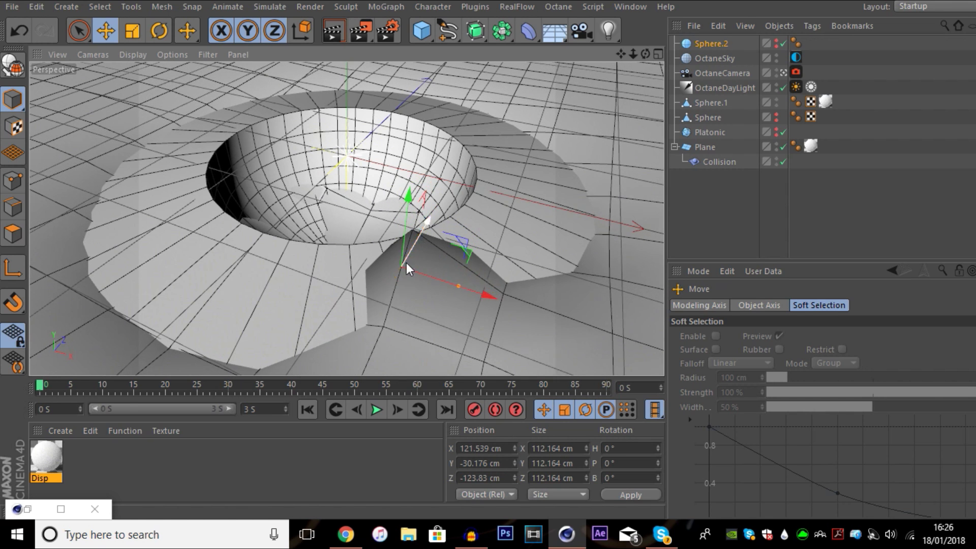
Restore the Live Viewer and slide Sphere.2 along X and Z to shift the notch left
click(60, 509)
double_click(274, 6)
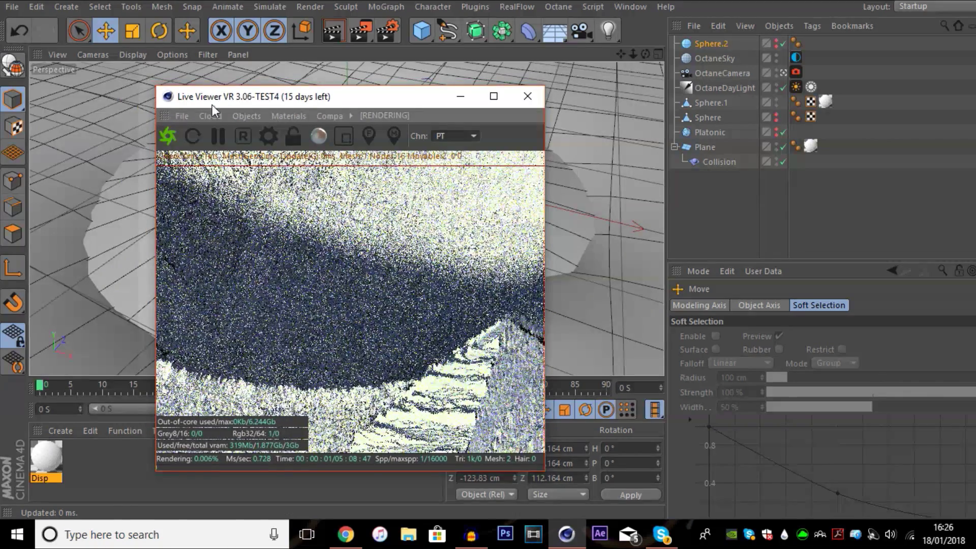
drag(329, 96, 776, 123)
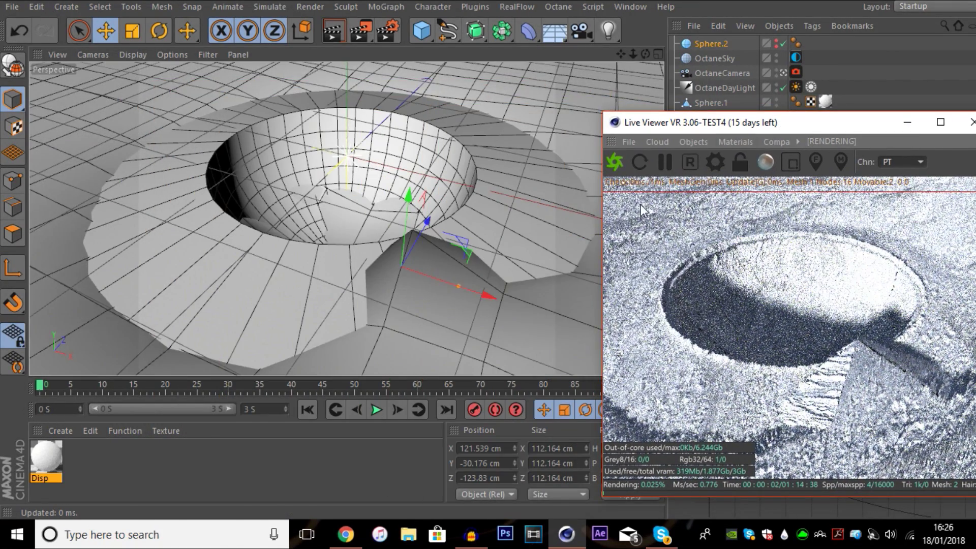
drag(420, 273, 452, 274)
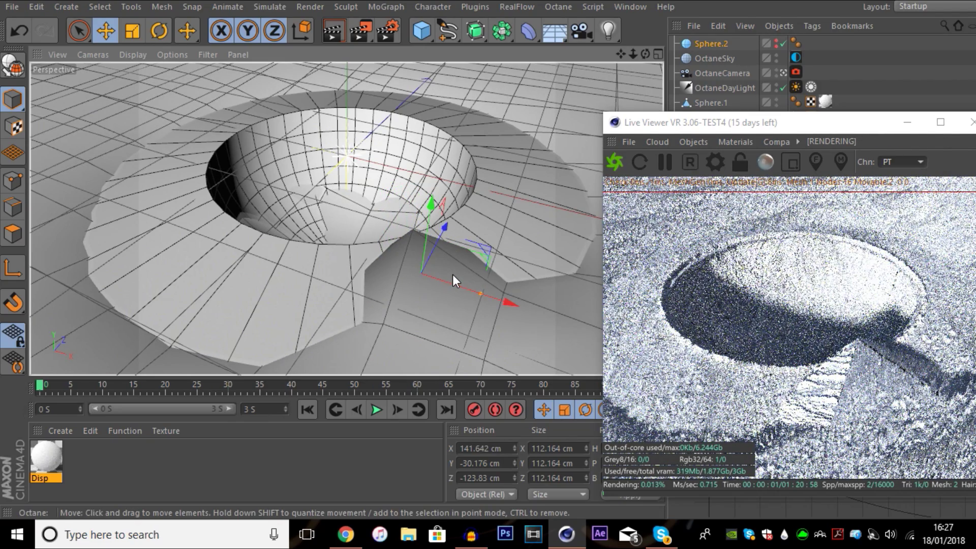
drag(444, 227, 393, 277)
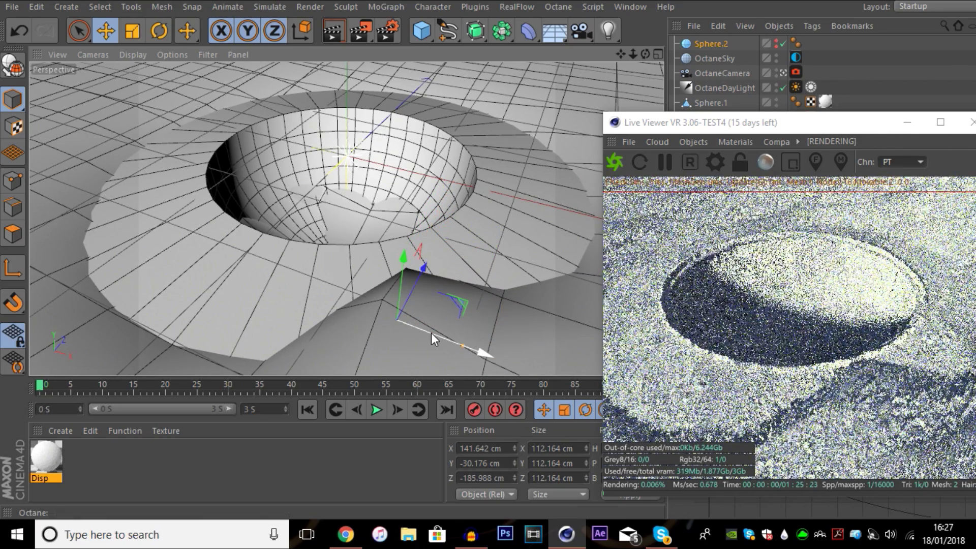
drag(421, 323, 221, 230)
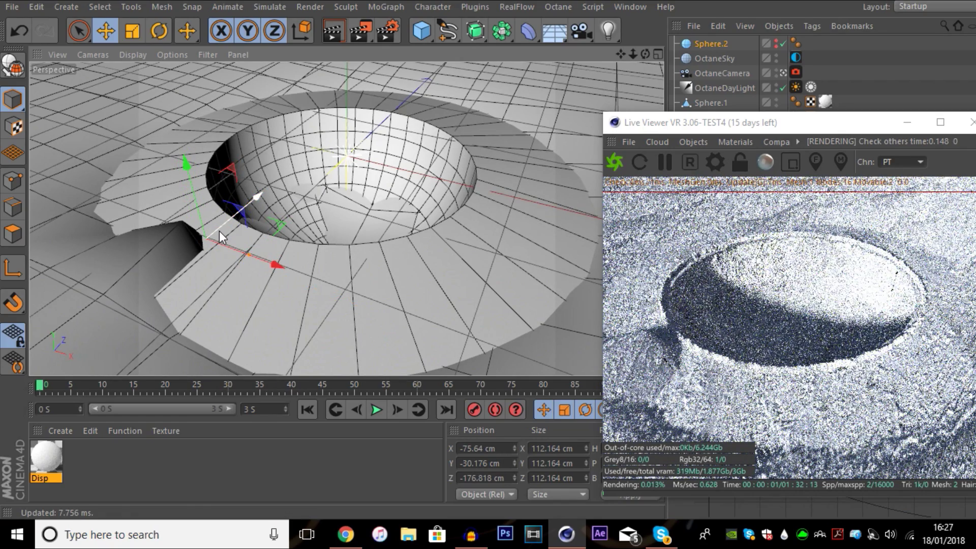
drag(779, 123, 402, 52)
Copy Sphere.2 into a duplicate Sphere.3 and select the Collision deformer
key(ctrl+c)
key(ctrl+v)
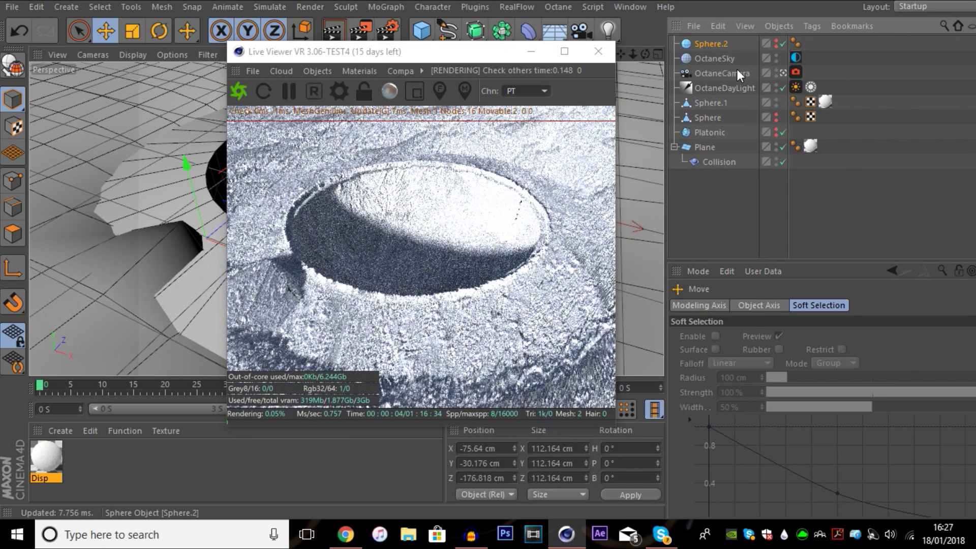
click(718, 176)
Add Sphere.3 to the colliders and push it toward the back of the crater
drag(822, 426, 819, 425)
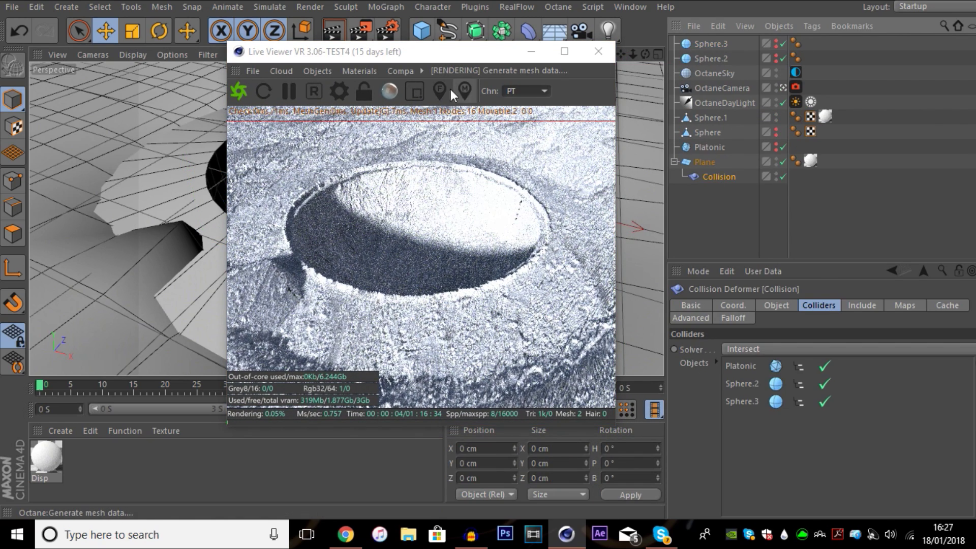
drag(412, 57, 669, 123)
click(712, 44)
drag(260, 198, 142, 153)
click(375, 127)
click(710, 44)
click(133, 31)
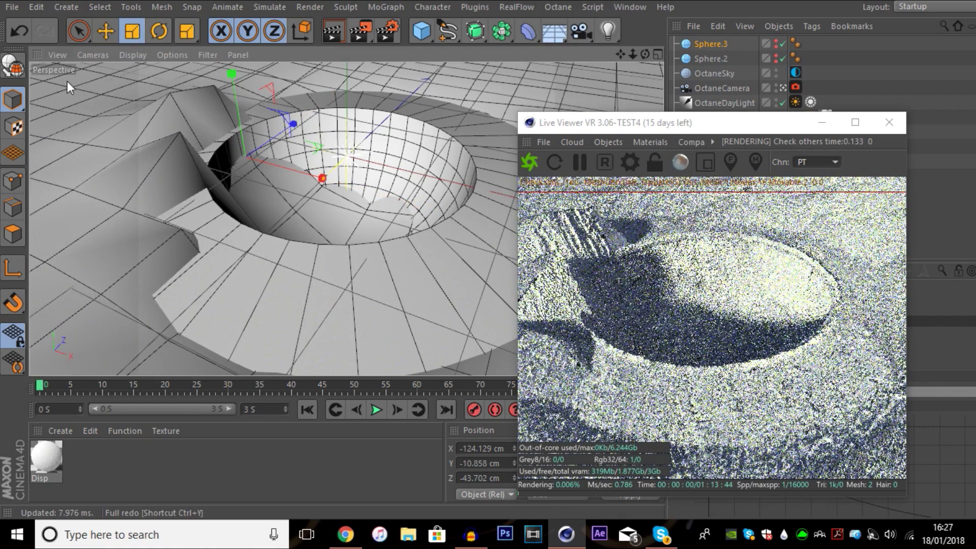
Copy the sphere as Sphere.4 and slide it along X to X 158.576 cm to bite the rim
drag(619, 130, 595, 131)
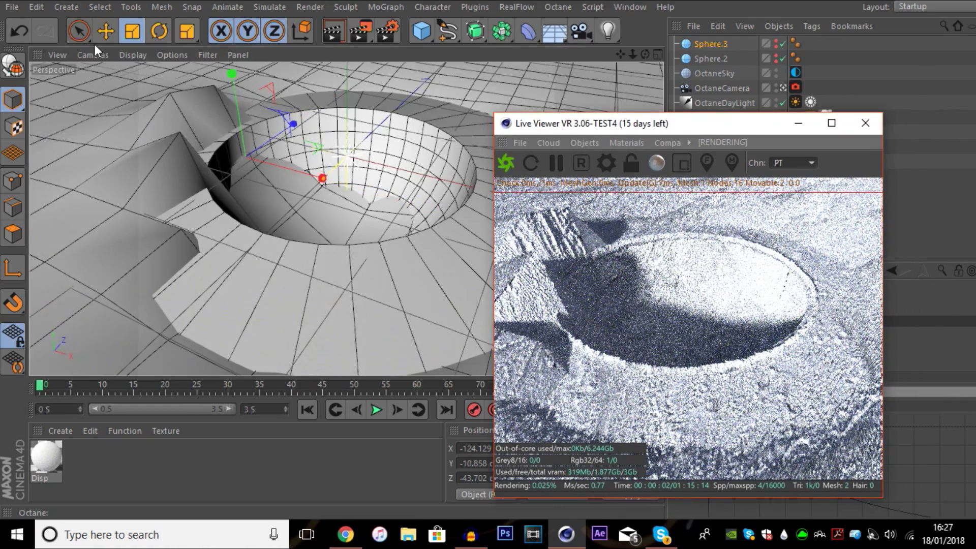
click(106, 31)
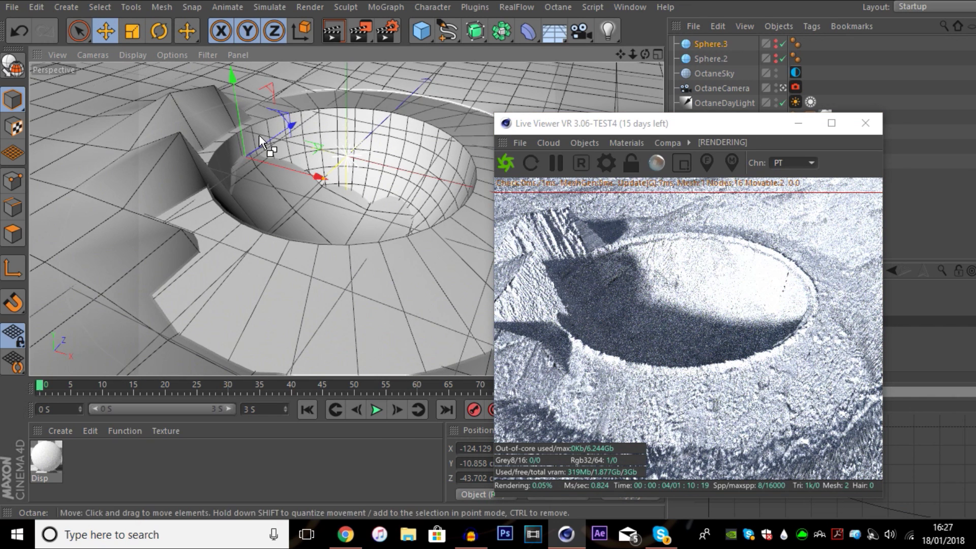
ctrl+drag(267, 145, 334, 104)
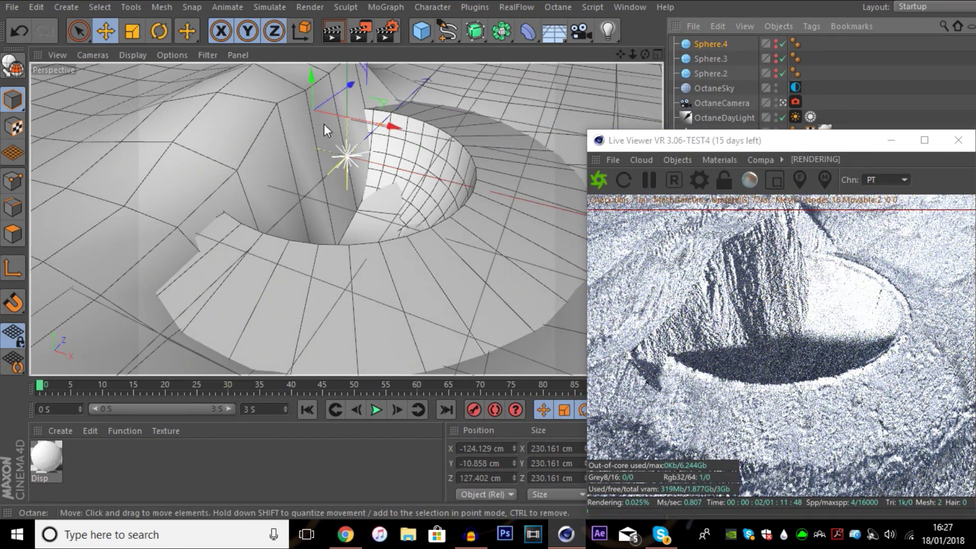
drag(338, 135, 516, 152)
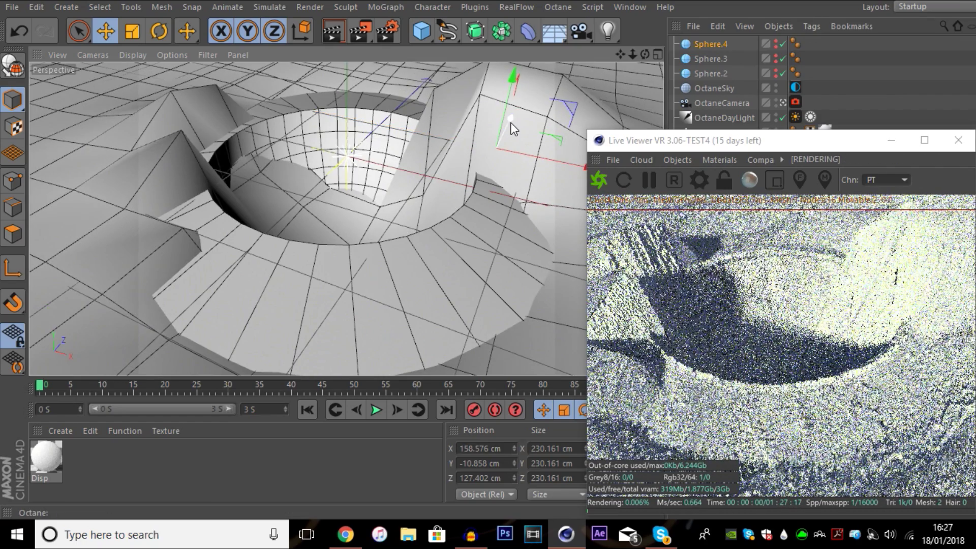
drag(740, 141, 264, 46)
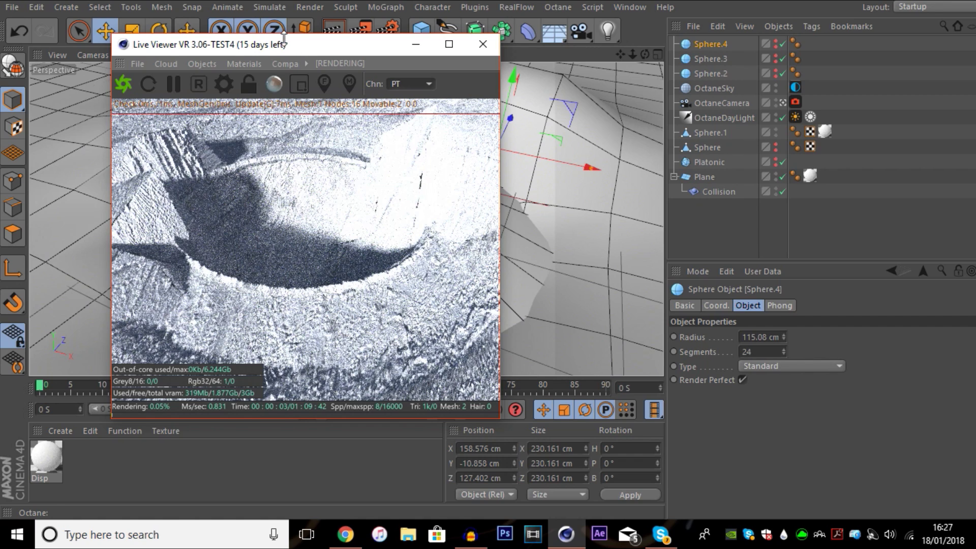
drag(275, 44, 707, 96)
click(706, 133)
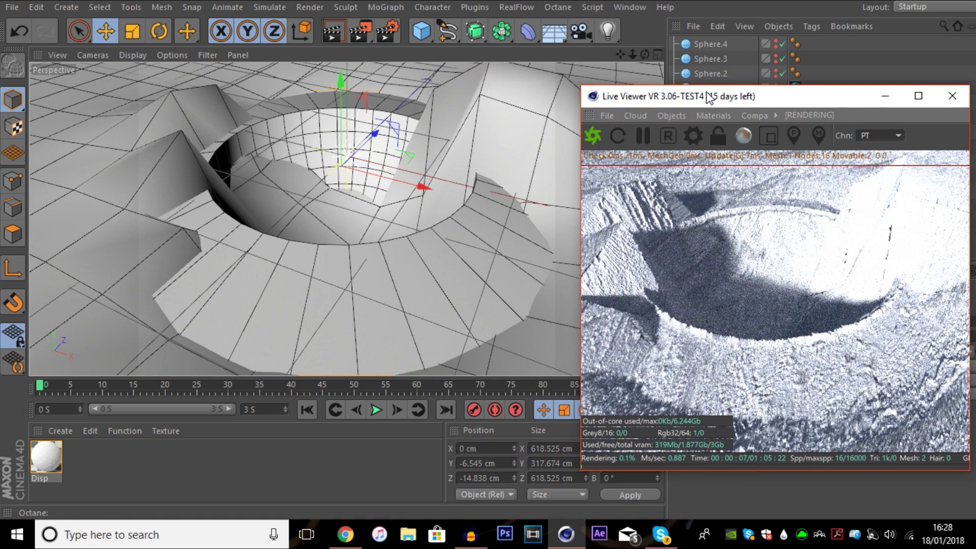
Switch to Live Selection in point mode and raise two near-rim points
click(7, 202)
click(13, 180)
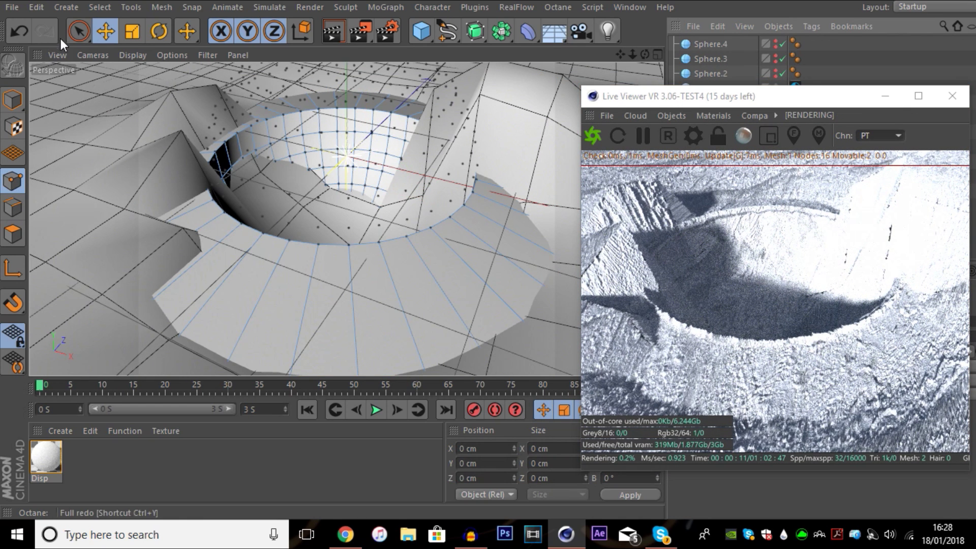
click(87, 38)
click(349, 245)
shift+click(315, 243)
drag(329, 240, 349, 224)
Raise several more near-rim points and pull one slightly along X
click(351, 231)
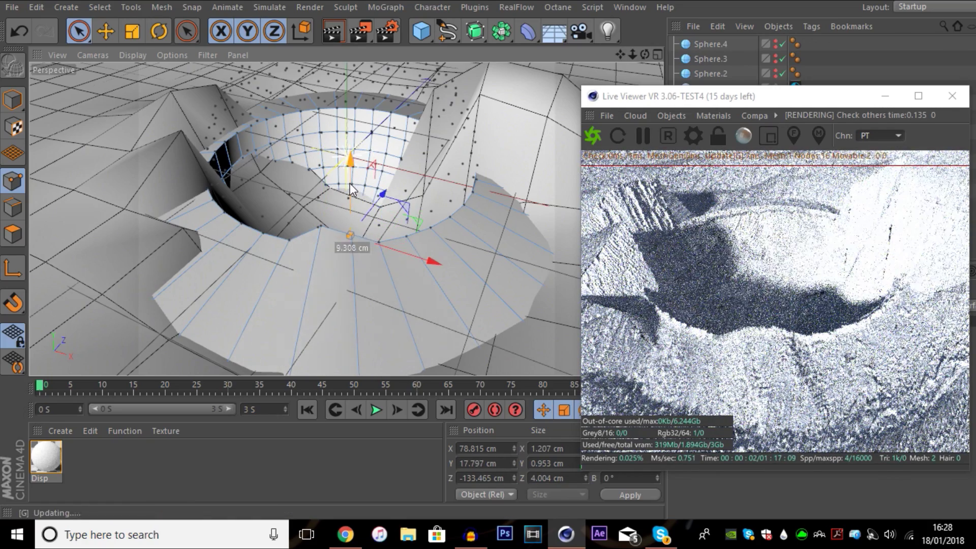
click(410, 236)
drag(414, 193, 416, 185)
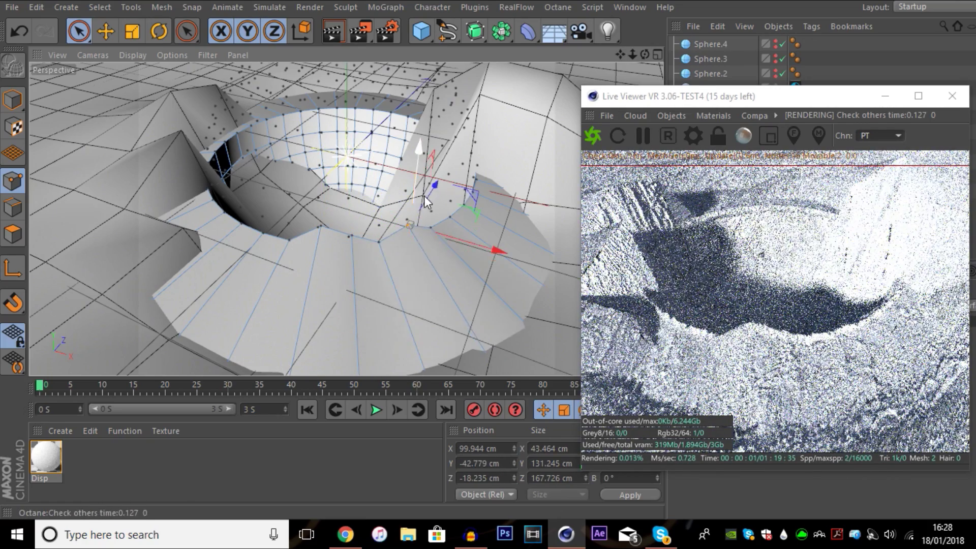
drag(445, 237, 434, 231)
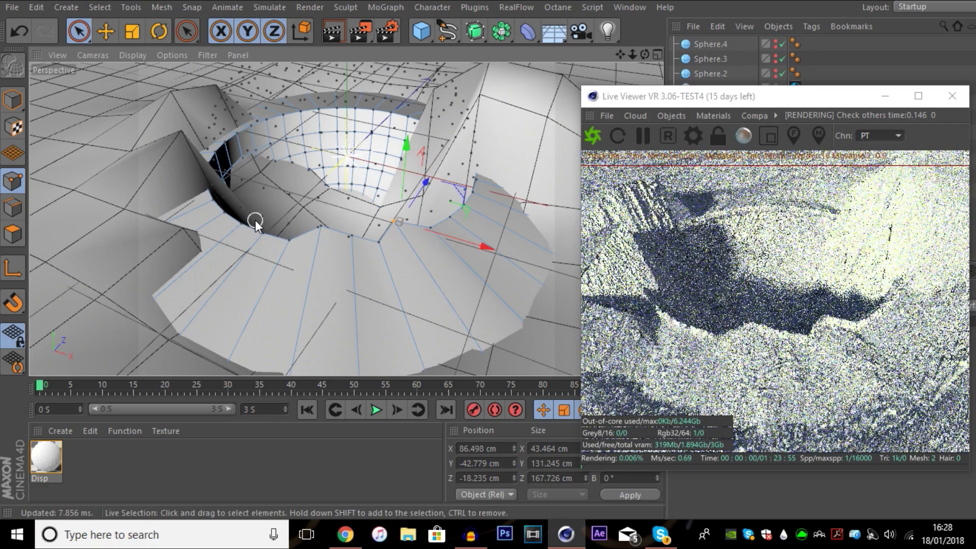
click(263, 232)
drag(284, 162, 295, 154)
Lower one rim point, undo an unwanted raised flap, and raise another point
click(243, 223)
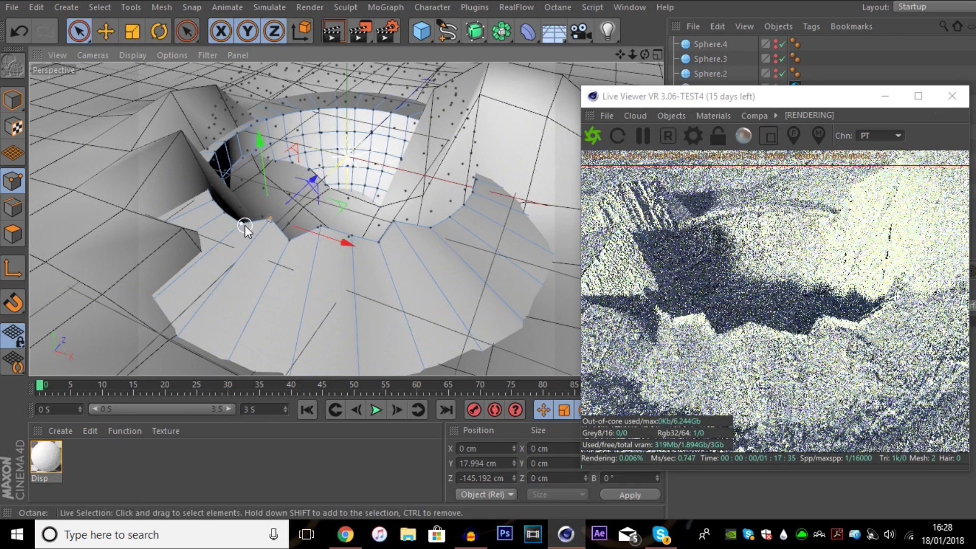
drag(232, 152, 233, 162)
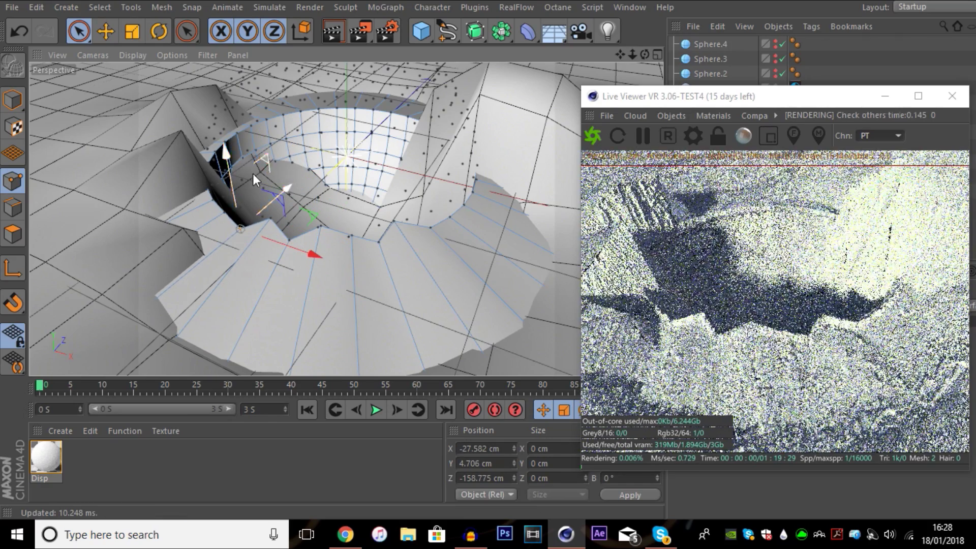
drag(227, 212, 246, 132)
key(ctrl+z)
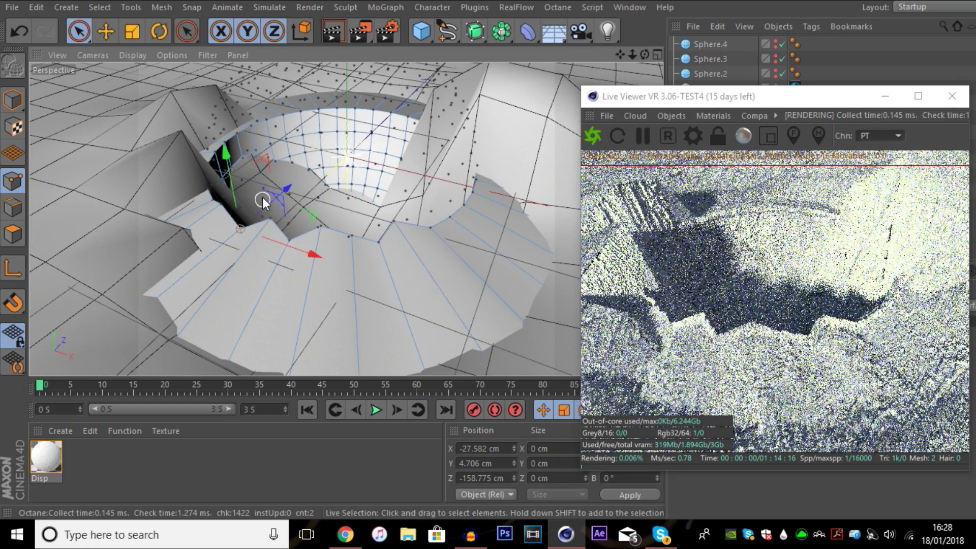
click(289, 244)
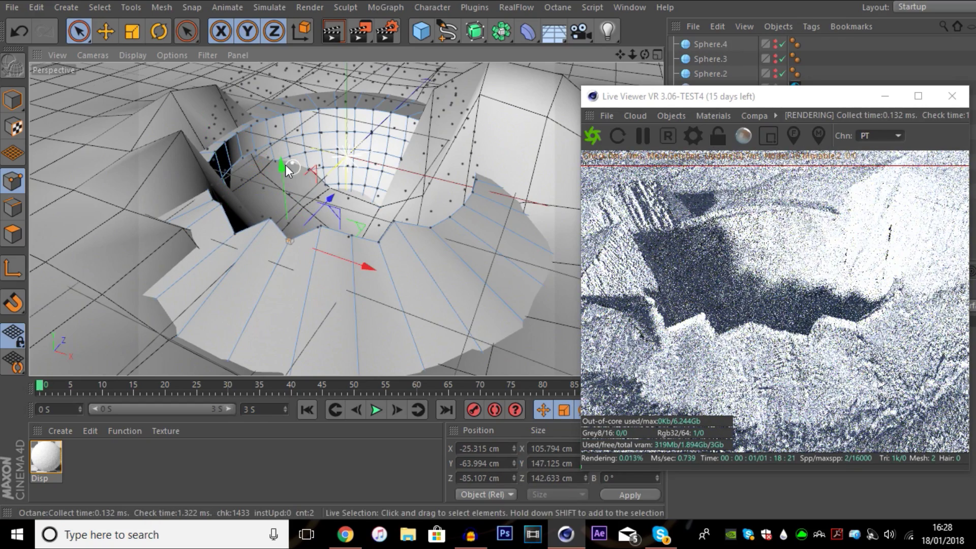
drag(282, 163, 283, 152)
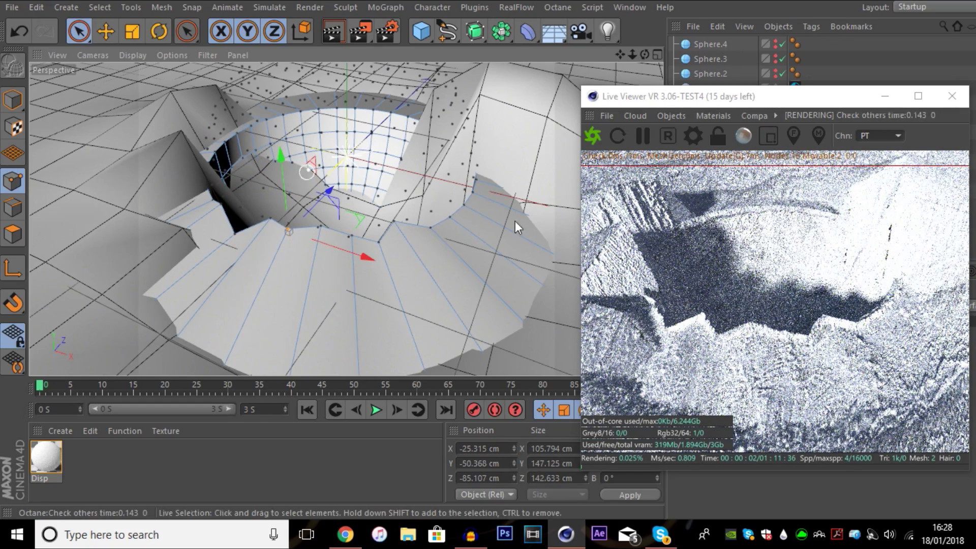
Raise, pull inward and push outward a few more near-rim points to roughen the edge
click(431, 229)
drag(429, 189, 442, 166)
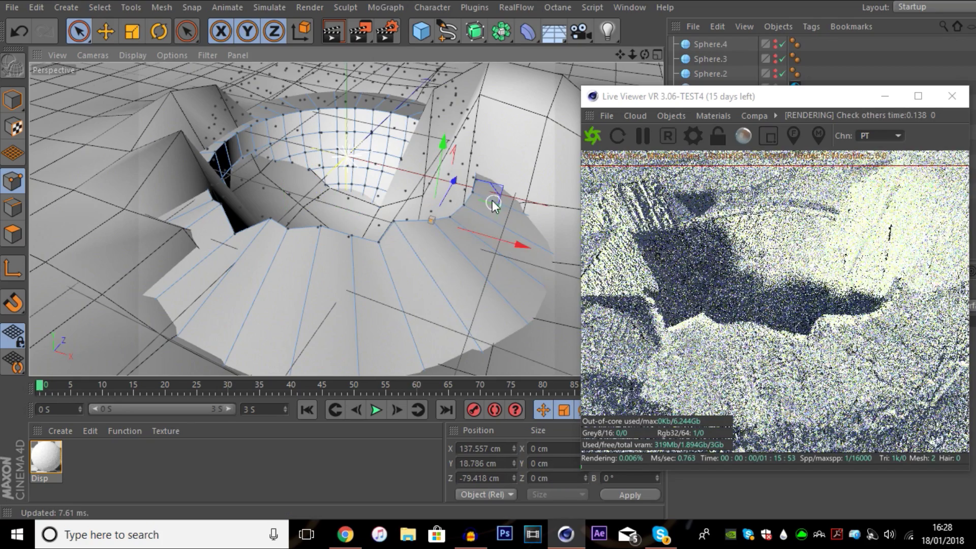
drag(495, 236, 419, 159)
click(456, 218)
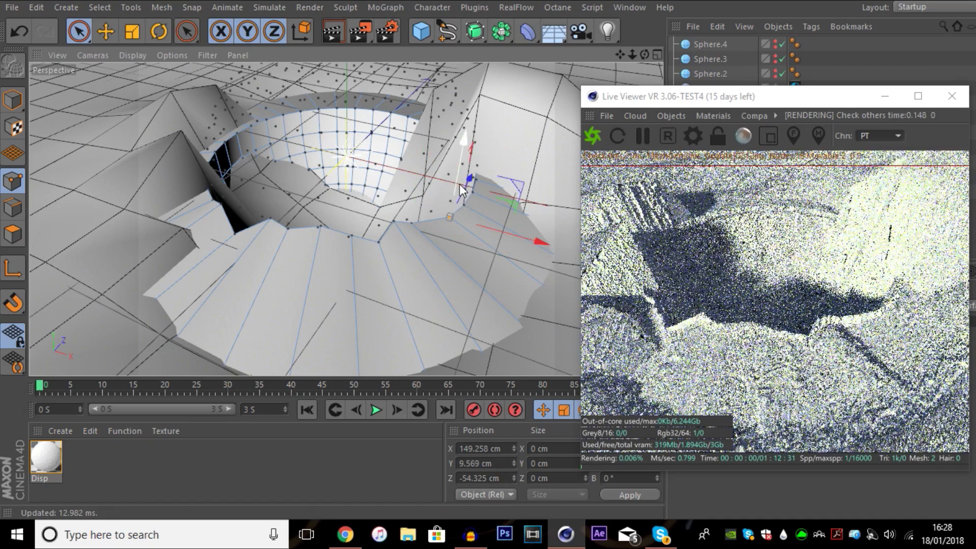
click(470, 193)
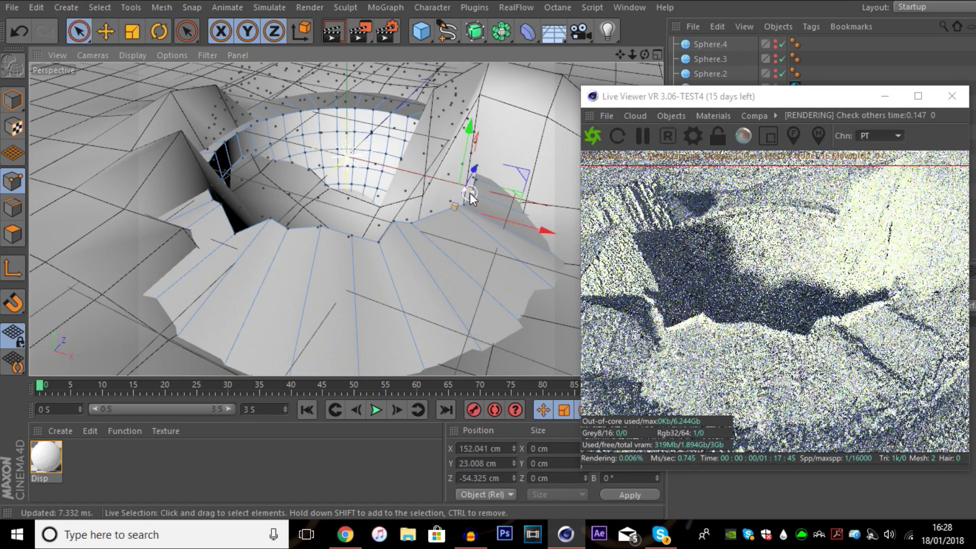
click(474, 198)
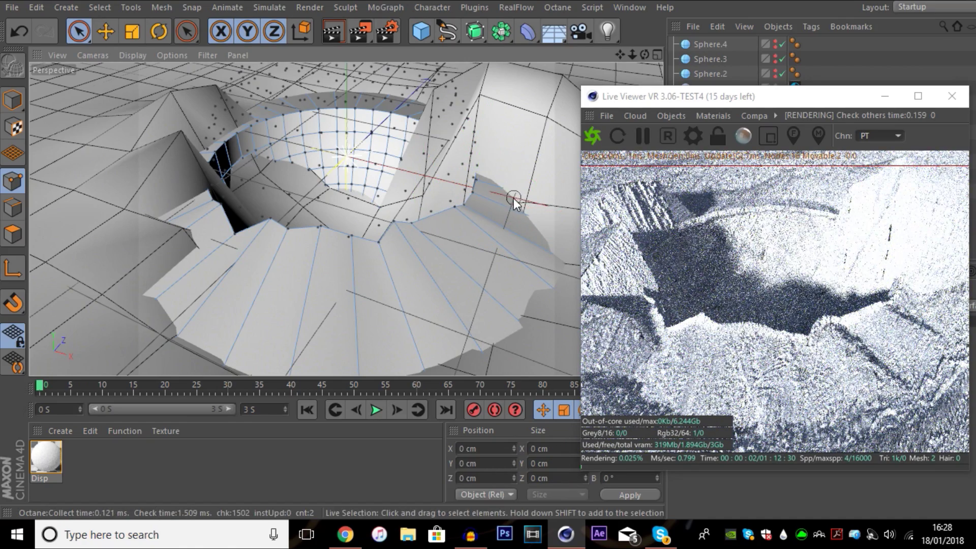
drag(478, 147, 477, 135)
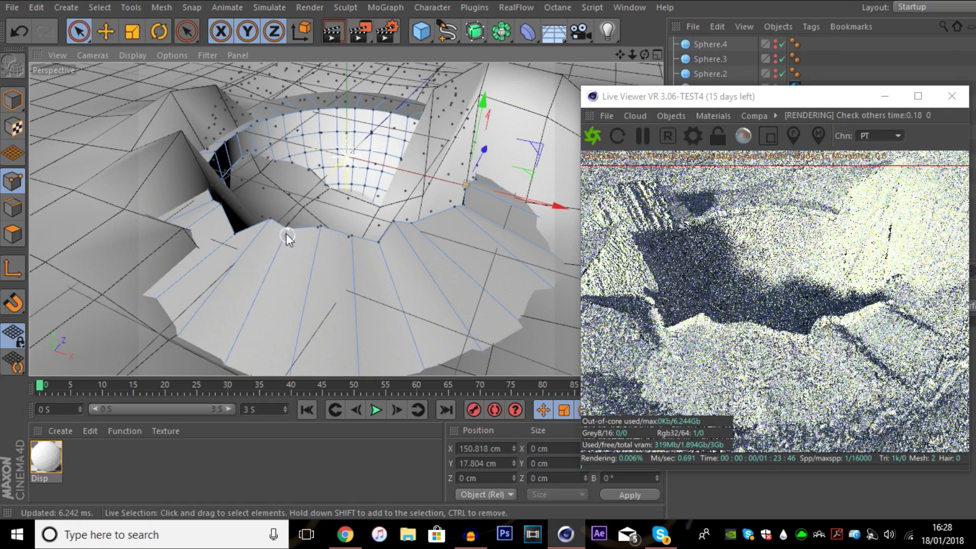
click(269, 220)
drag(290, 197, 283, 203)
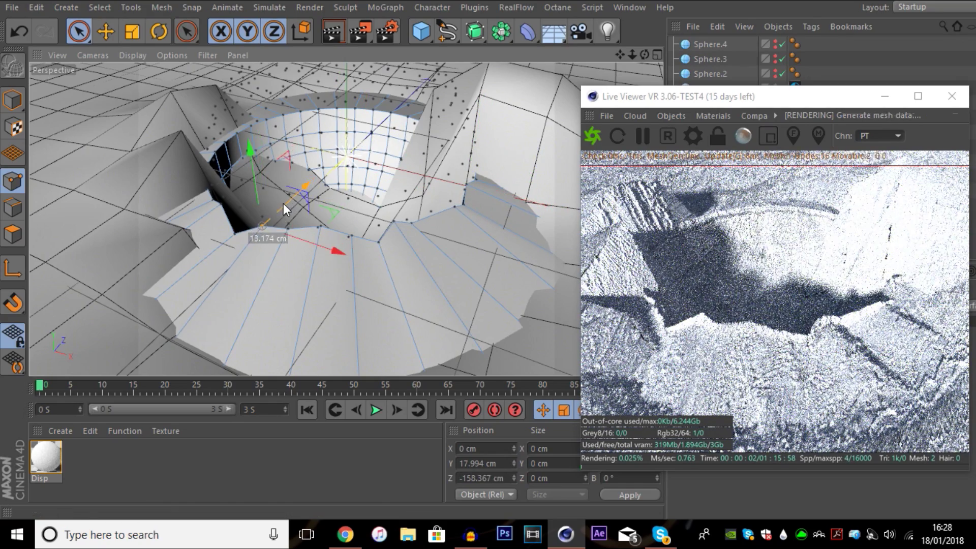
click(383, 241)
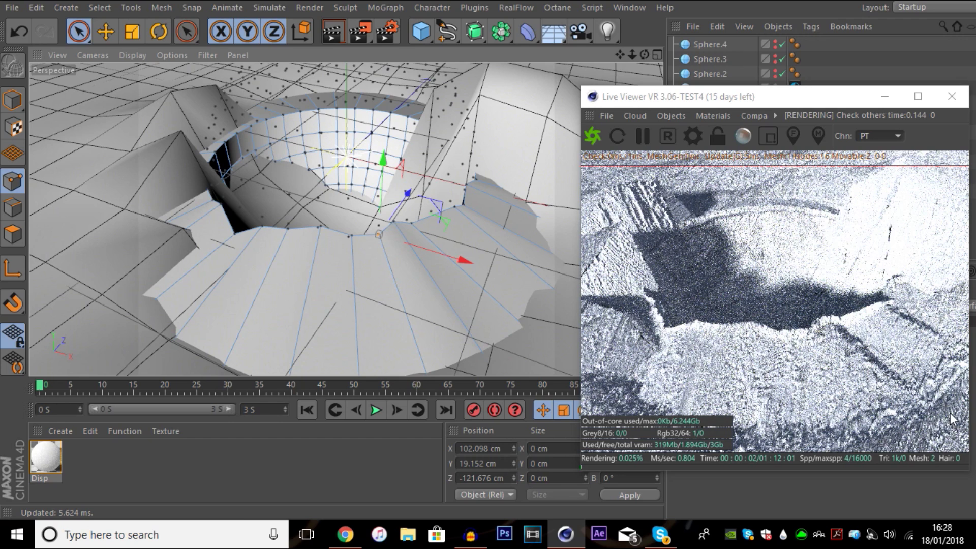
Lift far-rim points to about Y 16.568 and 13.303 cm, then move the Live Viewer left
drag(279, 118, 319, 118)
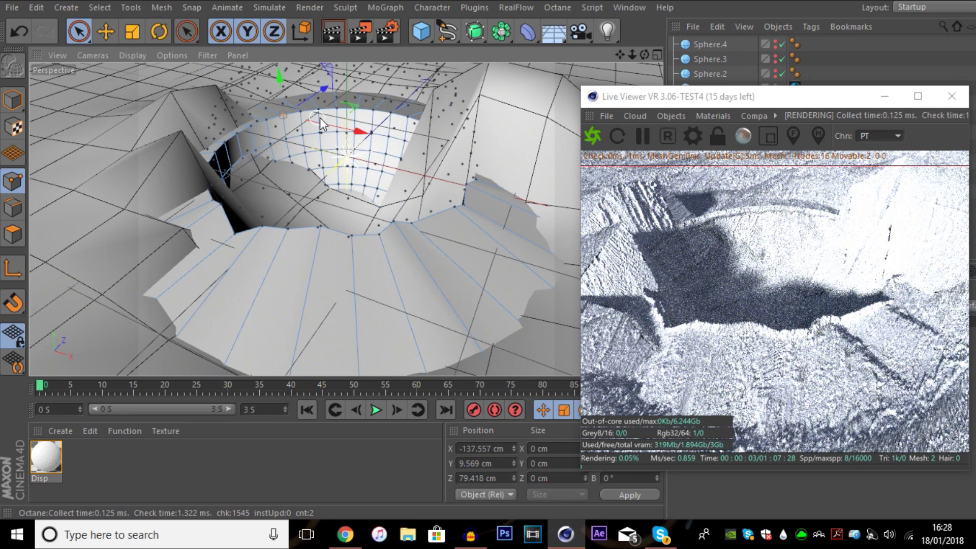
drag(297, 83, 298, 75)
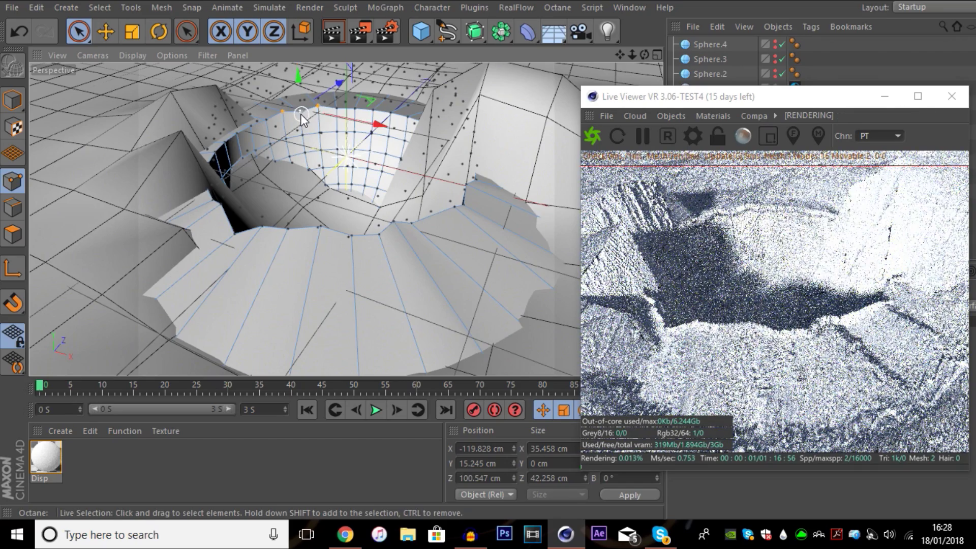
click(266, 120)
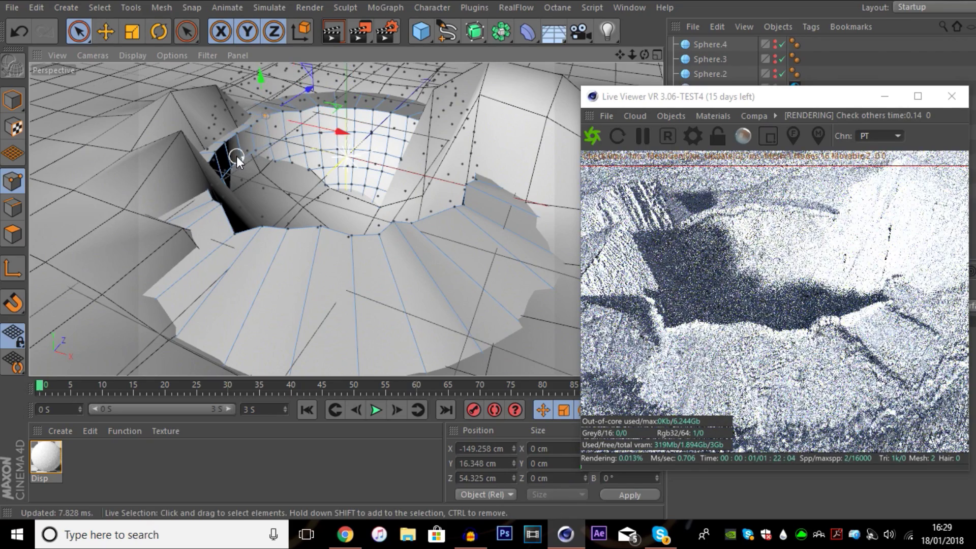
click(298, 112)
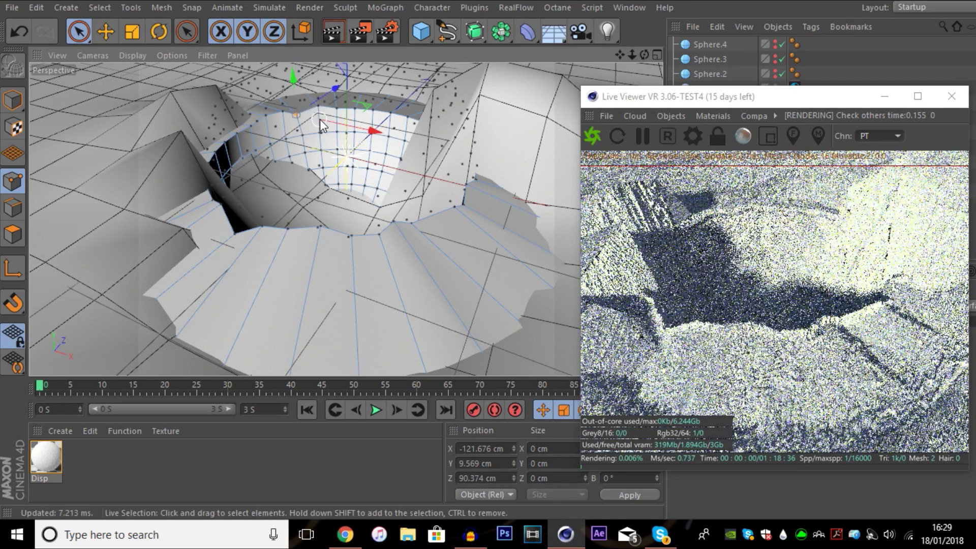
click(373, 108)
drag(375, 109, 394, 89)
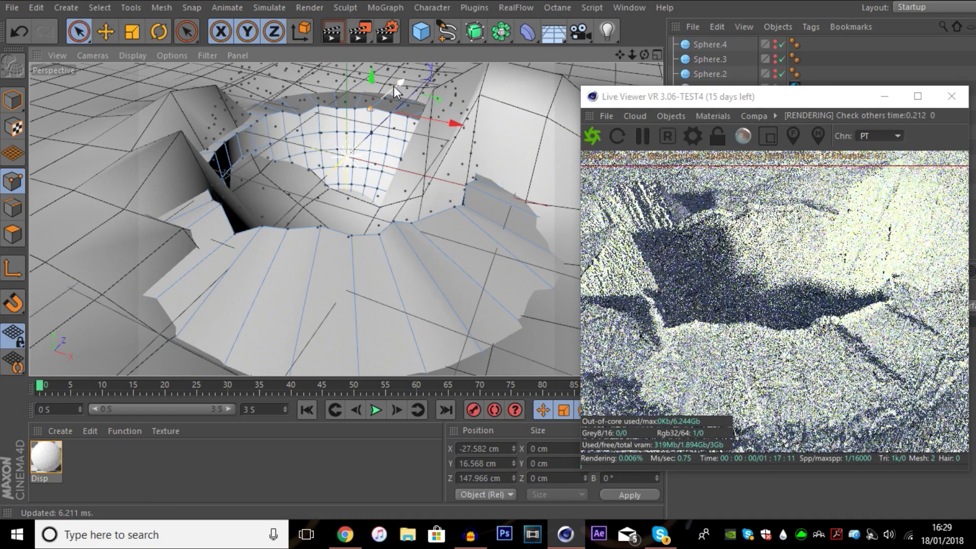
click(318, 106)
drag(319, 77, 318, 79)
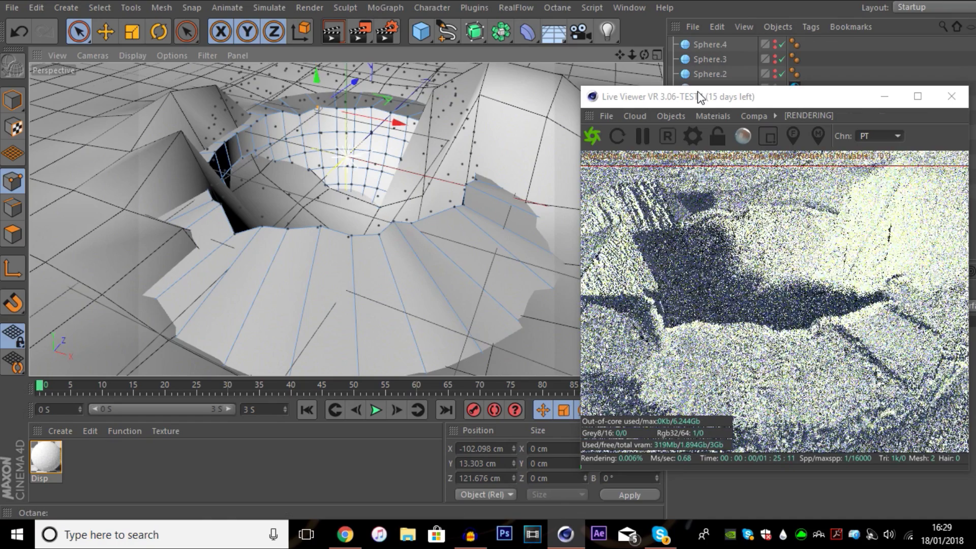
click(734, 100)
drag(734, 100, 309, 46)
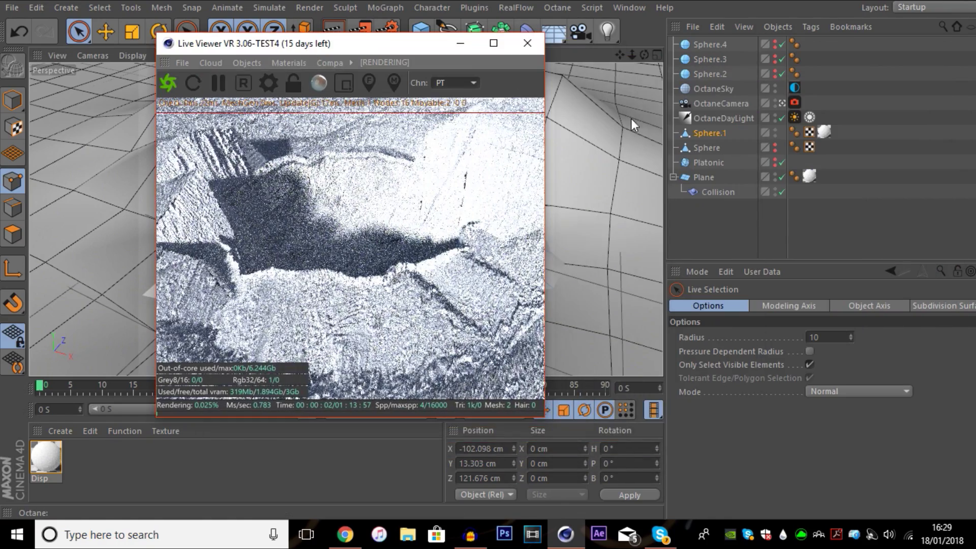
Select the OctaneCamera and pick its focus point on the crater in the Live Viewer
click(721, 104)
mouse_move(620, 54)
mouse_down()
mouse_move(584, 79)
mouse_move(621, 57)
mouse_up()
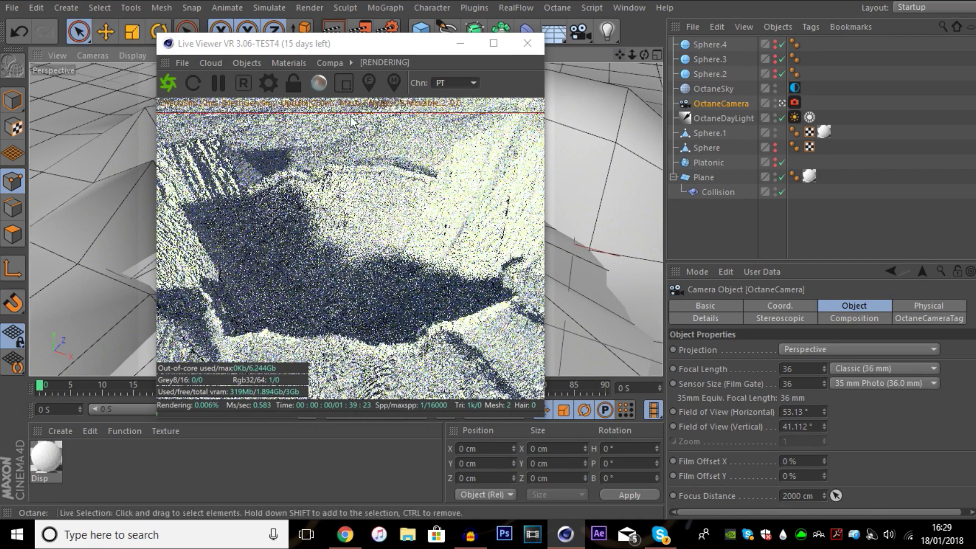
click(367, 82)
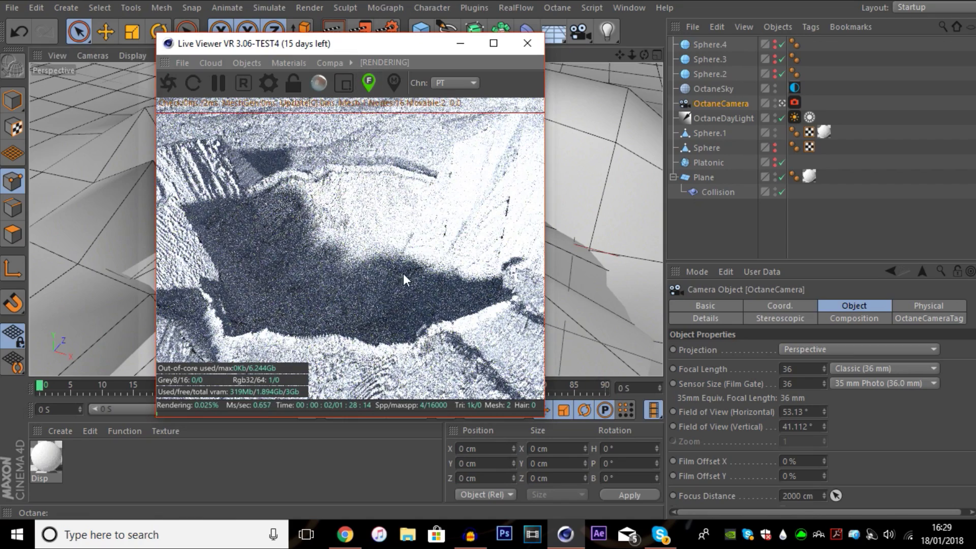
click(342, 269)
Turn off Auto Focus in the Thinlens settings and set Aperture to 5 cm
click(794, 103)
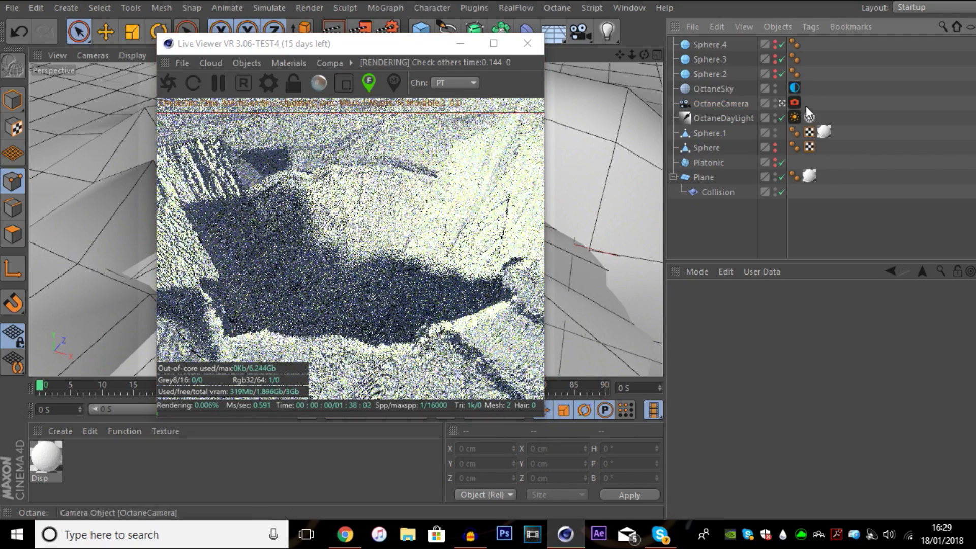
click(768, 362)
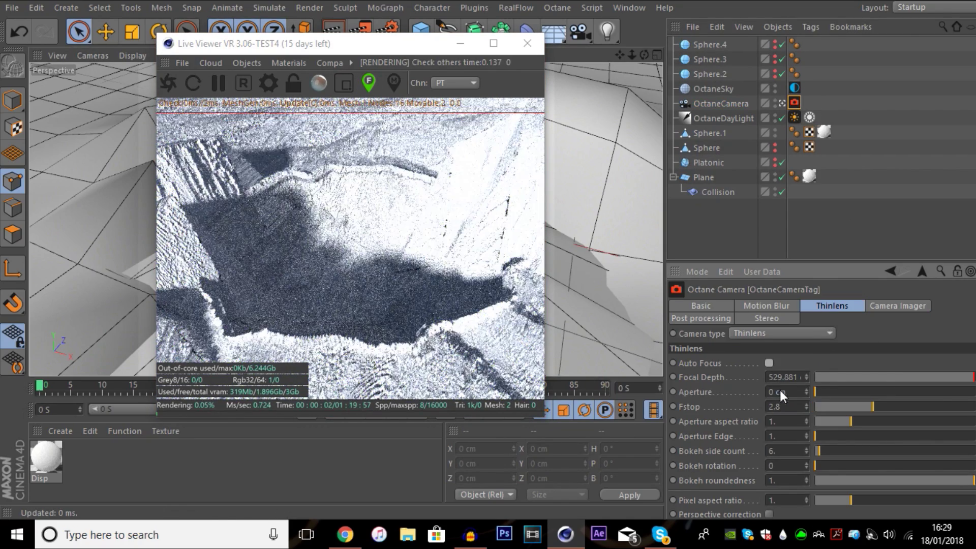
click(772, 392)
text(5)
key(Return)
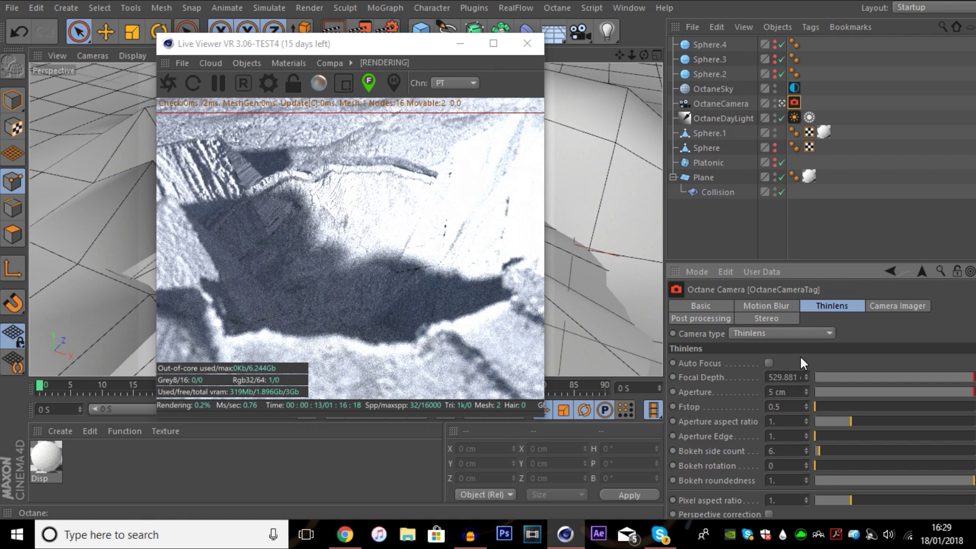
Browse the Behance meteor crater reference renders, then return to Cinema 4D
click(344, 534)
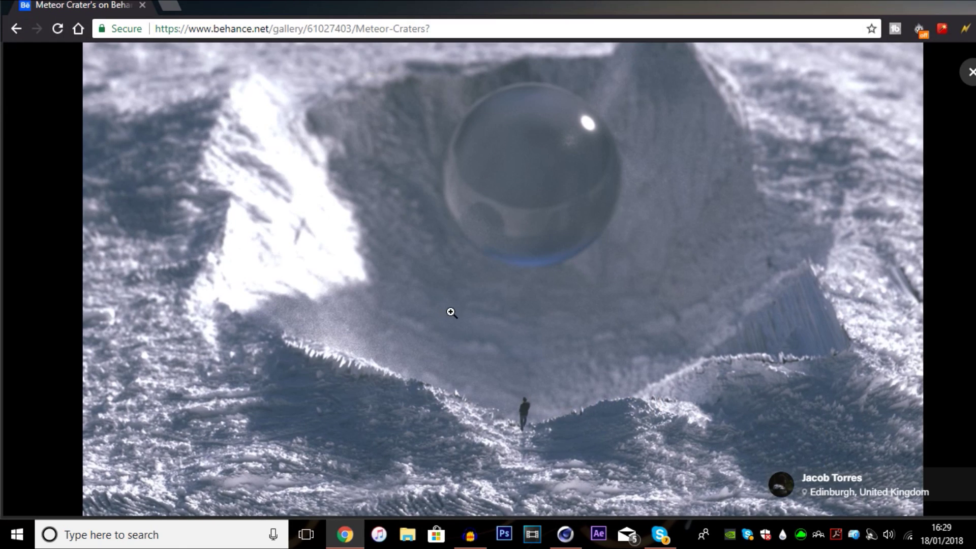
click(808, 358)
click(807, 357)
click(65, 278)
click(66, 279)
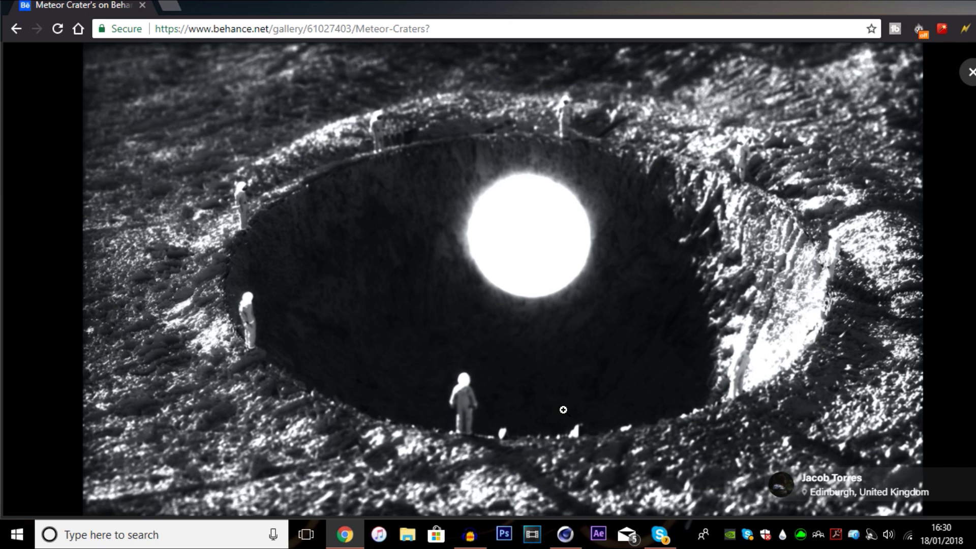
key(Right)
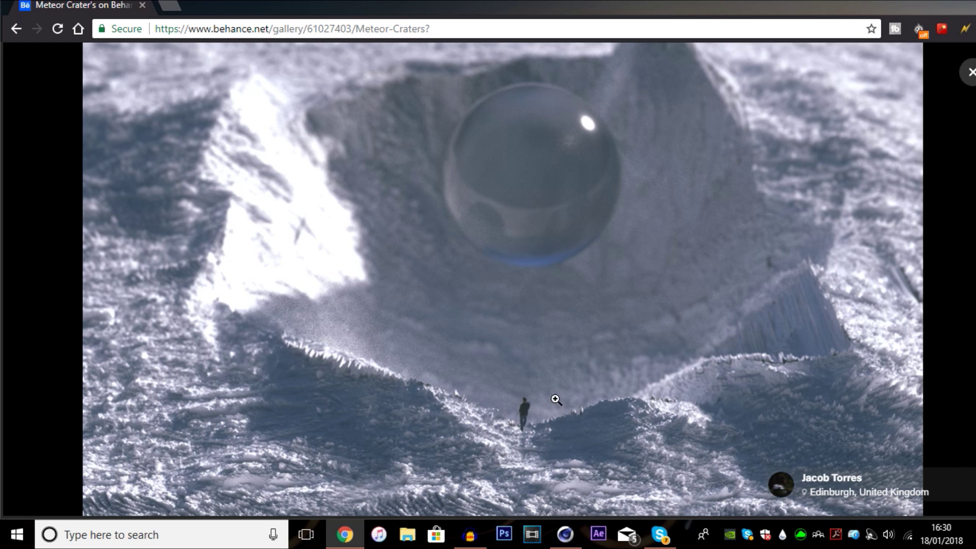
key(Right)
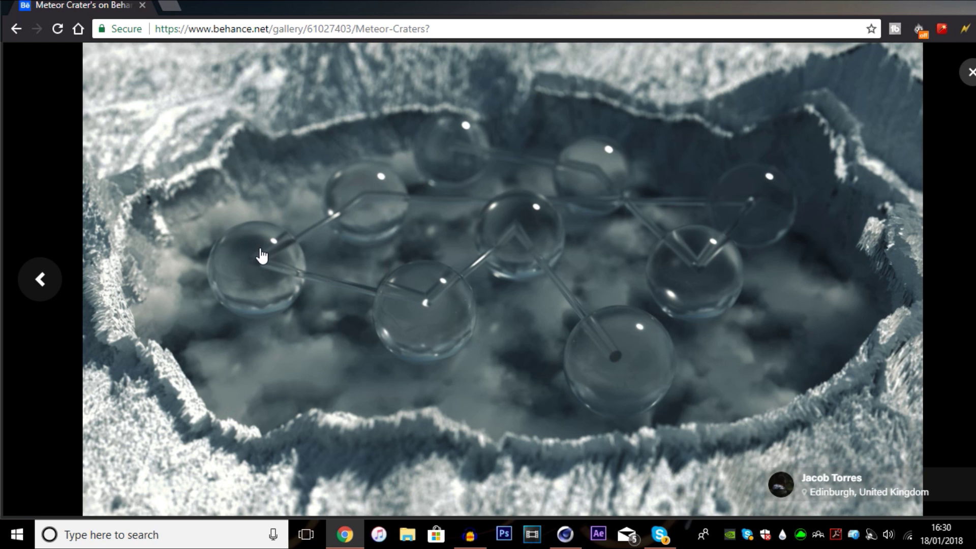
click(204, 263)
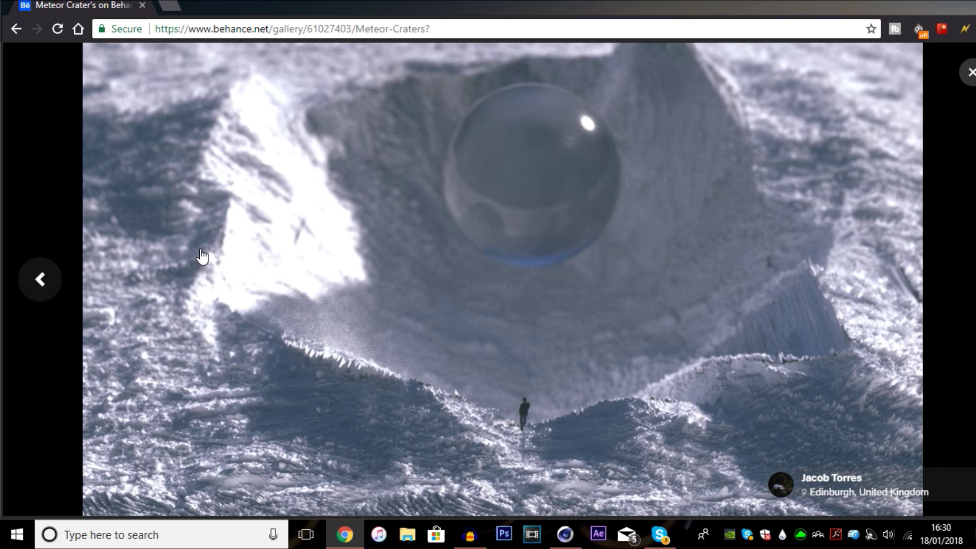
click(565, 533)
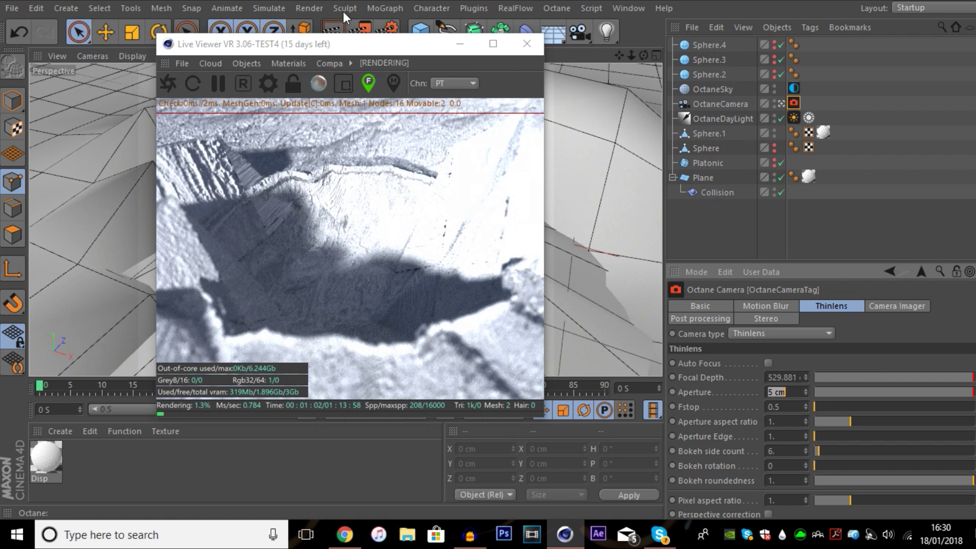
drag(341, 41, 315, 51)
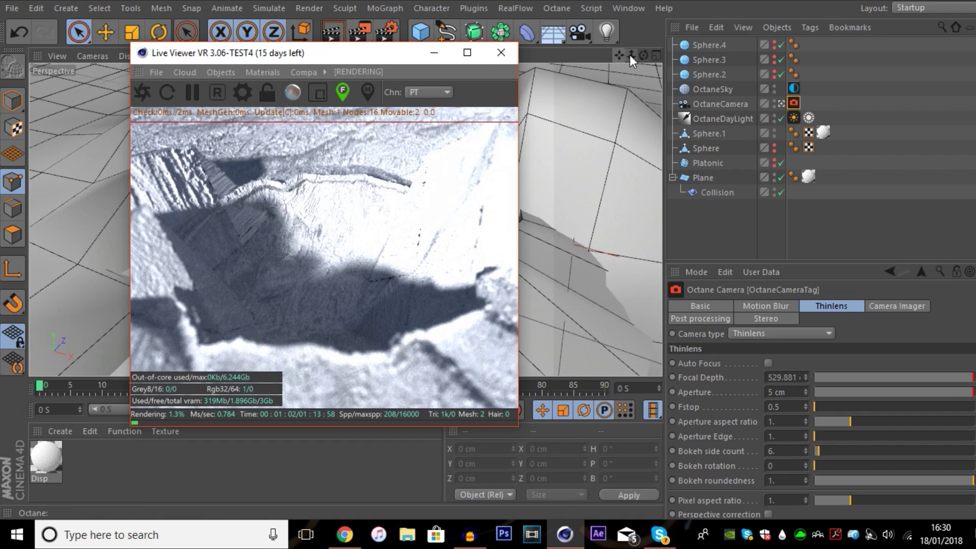
drag(630, 55, 630, 56)
drag(299, 59, 338, 45)
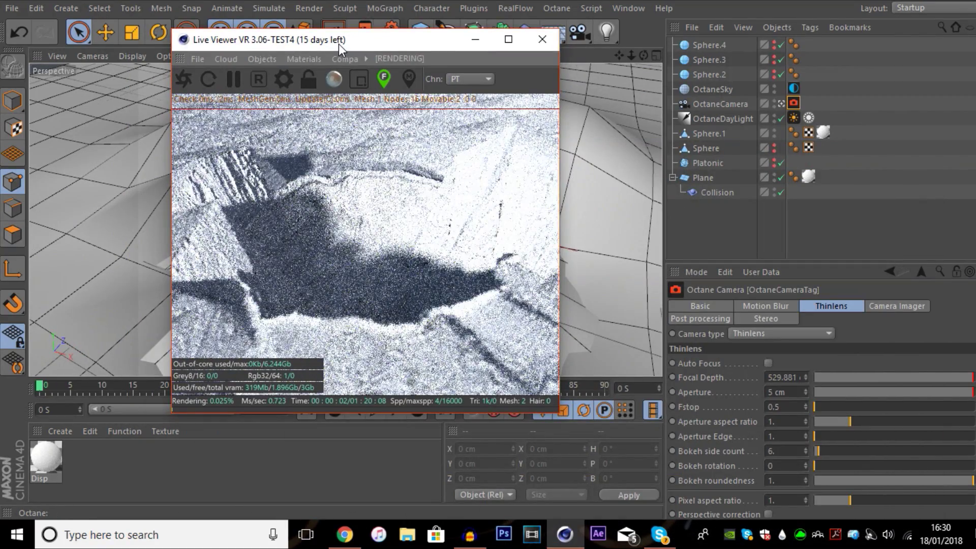